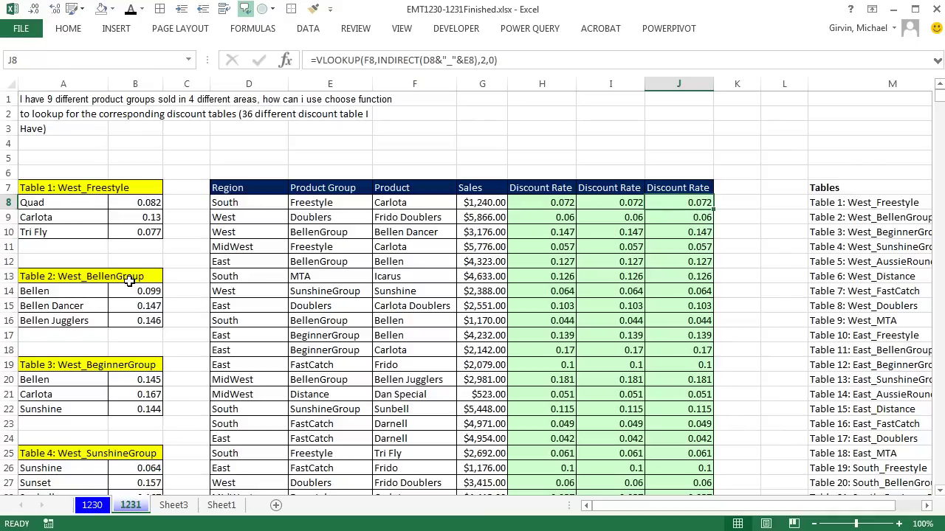
# Review the yellow-headed discount tables from Table 1 through Table 36, then return to cell A1.
pyautogui.scroll(-13, 129, 280)
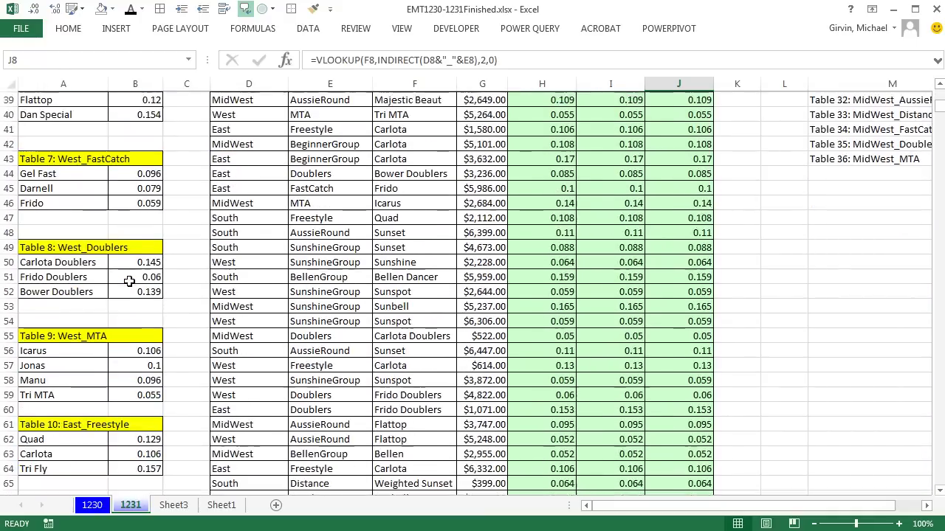
pyautogui.scroll(-1, 129, 280)
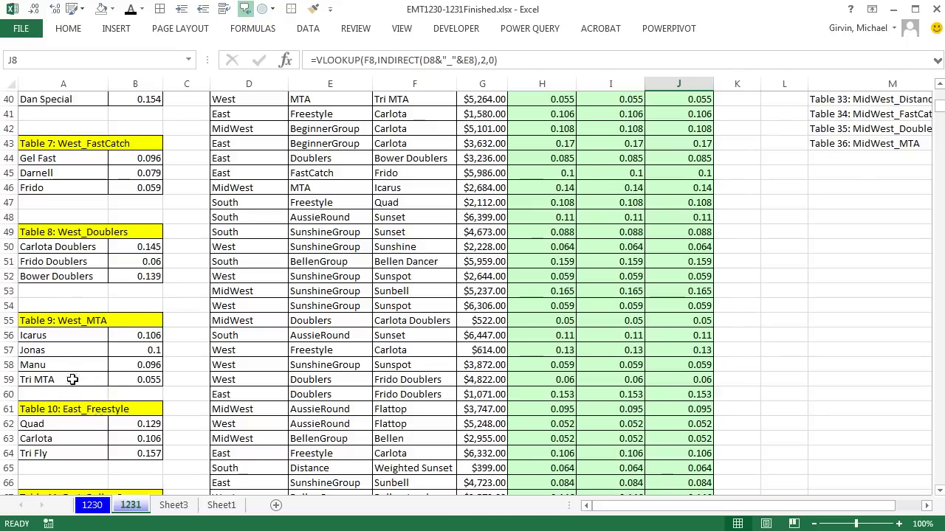
pyautogui.scroll(-2, 198, 397)
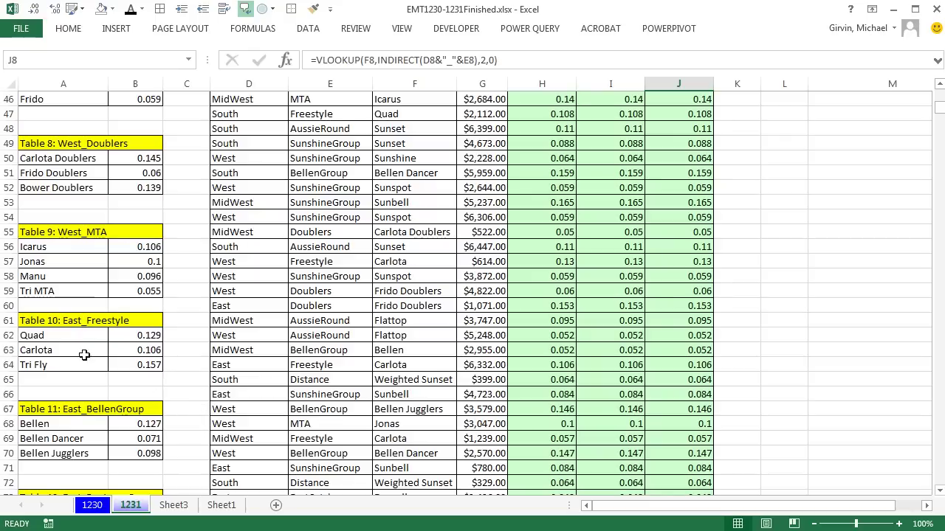
pyautogui.scroll(-20, 159, 427)
pyautogui.scroll(-10, 185, 413)
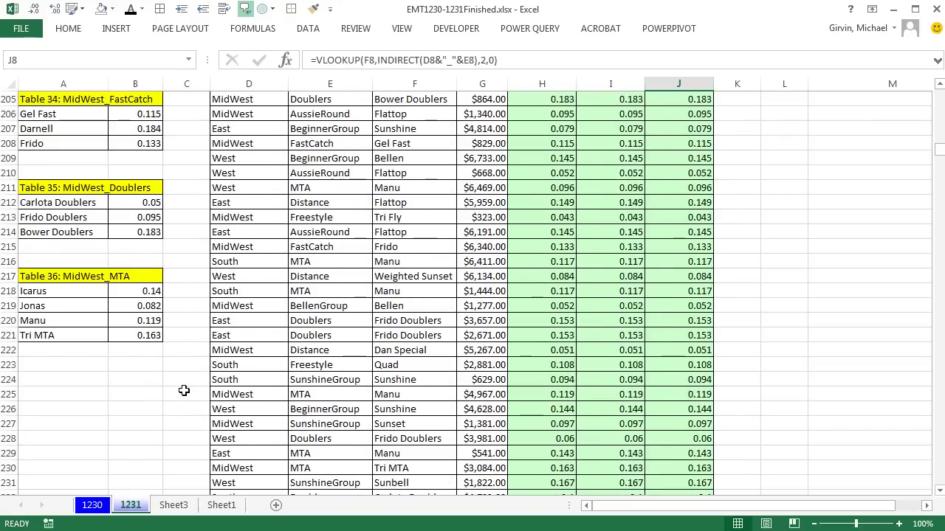
pyautogui.hotkey('ctrl', 'Home')
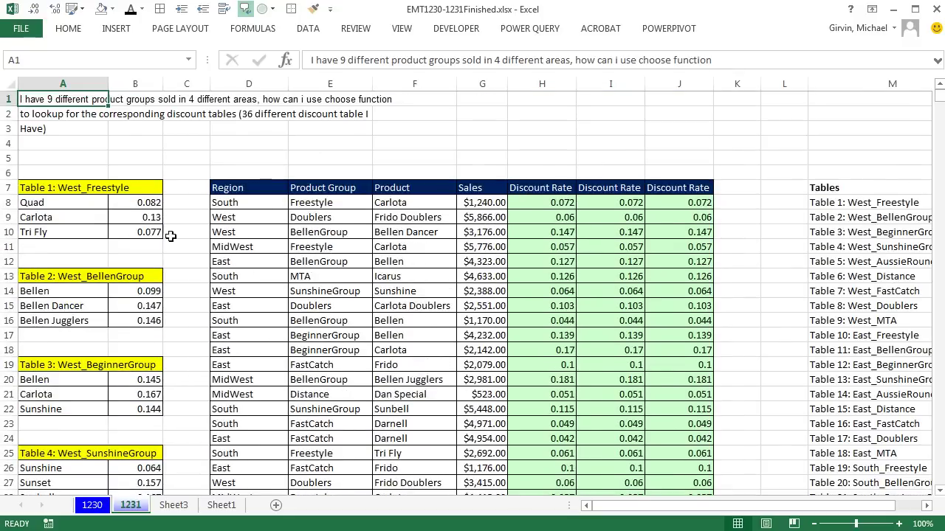
# Switch to the EMT1230-1231Start.xlsx workbook and examine the region, product group and product in records 8 and 9.
pyautogui.hotkey('ctrl', 'Tab')
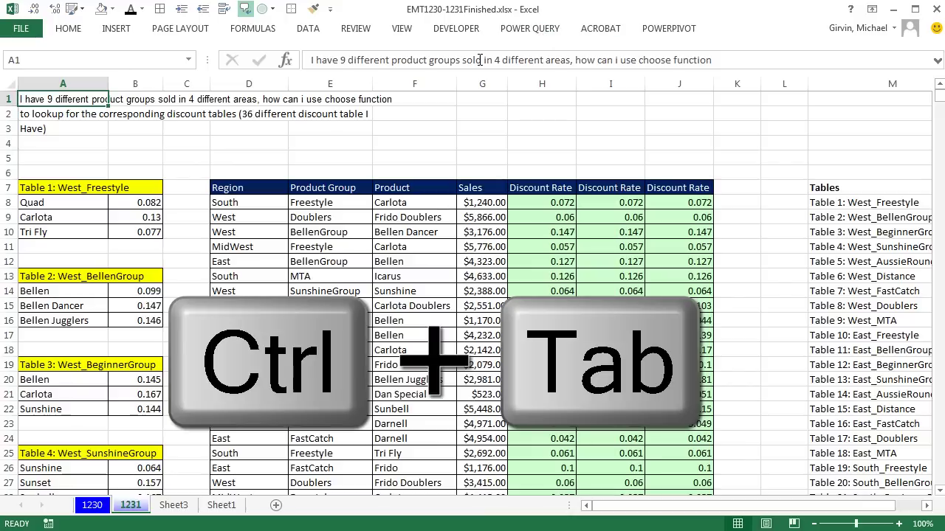
pyautogui.hotkey('ctrl', 'Tab')
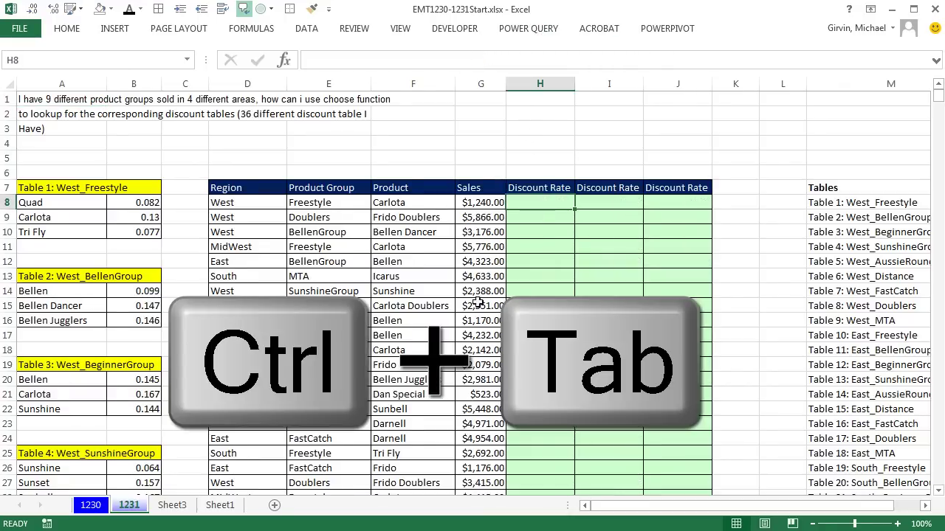
pyautogui.moveTo(234, 203); pyautogui.dragTo(657, 201)
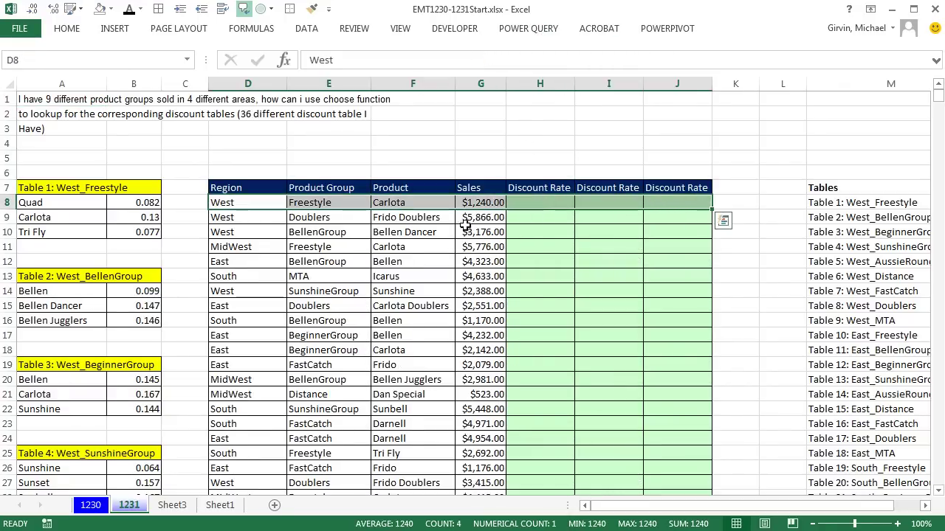
pyautogui.moveTo(226, 217); pyautogui.dragTo(668, 214)
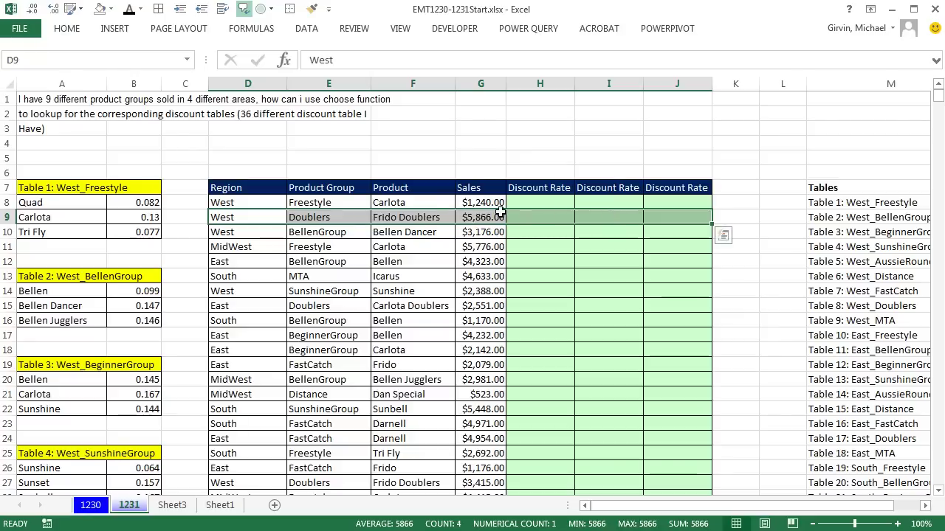
pyautogui.click(248, 214)
pyautogui.click(343, 218)
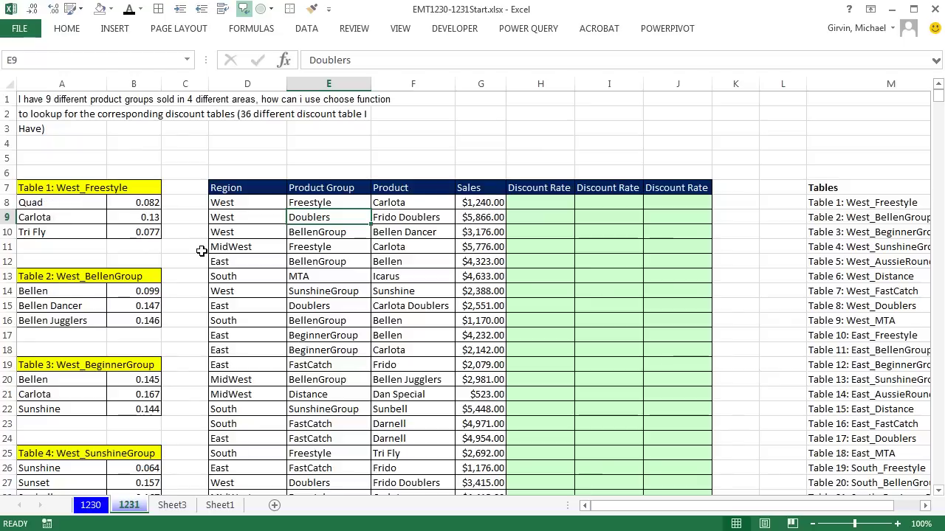
pyautogui.click(528, 205)
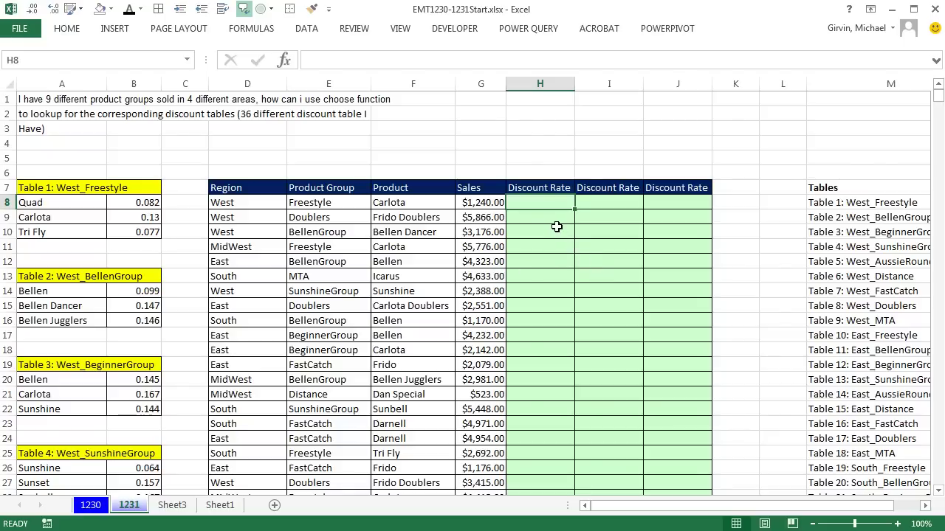
pyautogui.write('=cho')
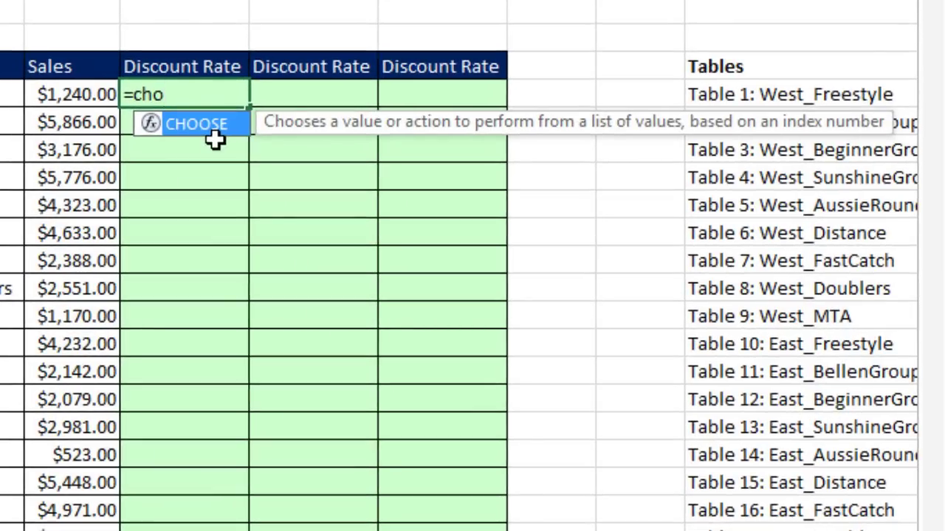
pyautogui.press('Tab')
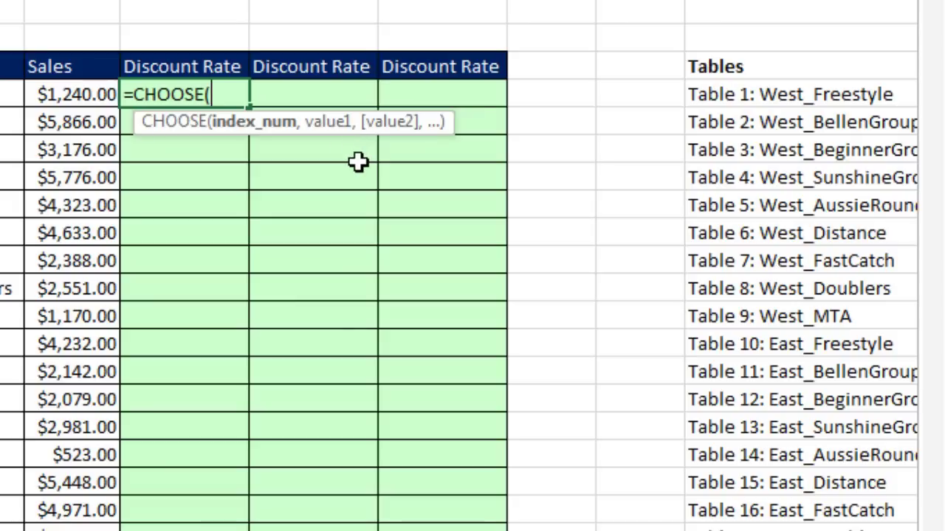
pyautogui.write(',,,,')
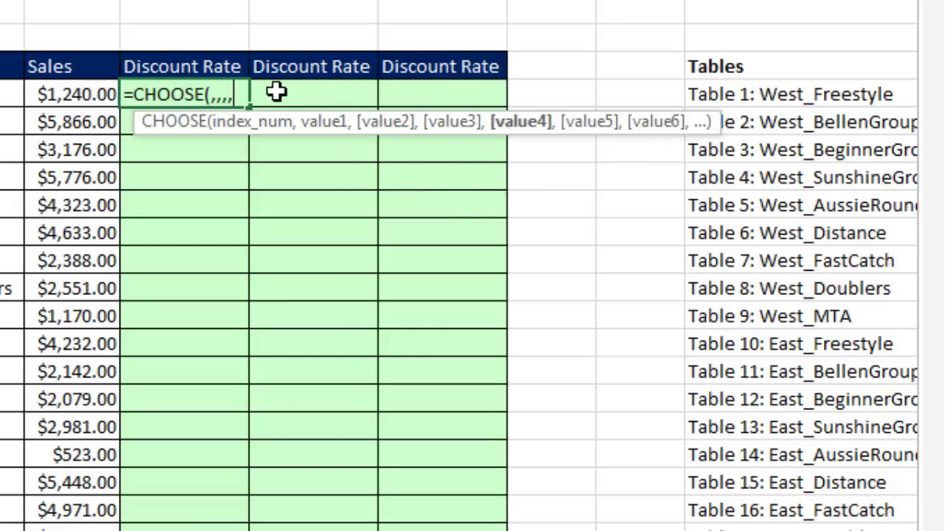
pyautogui.press('BackSpace')
pyautogui.press('BackSpace')
pyautogui.press('BackSpace')
pyautogui.press('BackSpace')
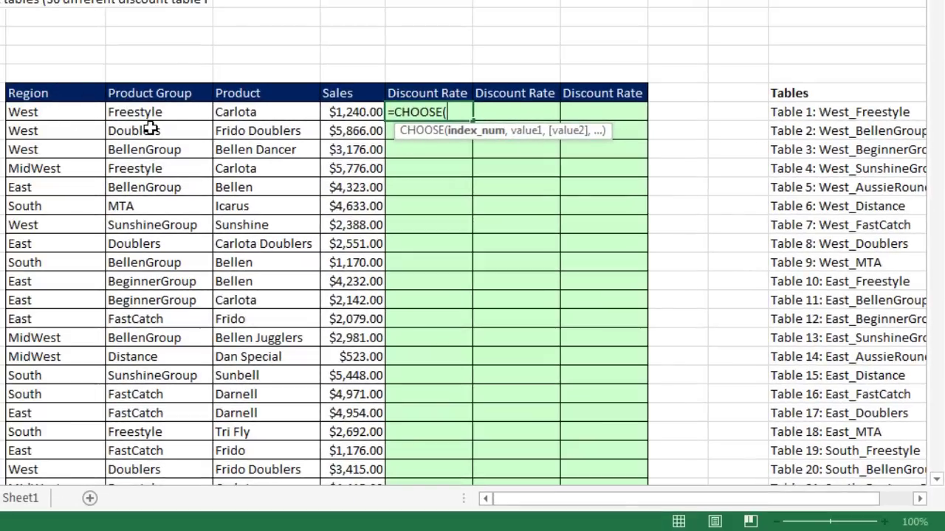
pyautogui.press('Escape')
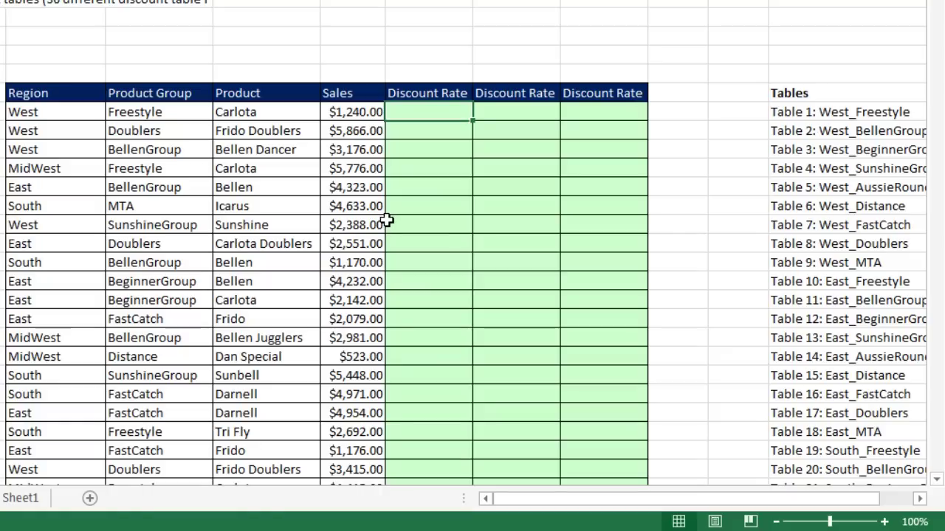
# Start a MATCH formula in H8 with the lookup value D8&"_"&E8, joining region and product group.
pyautogui.write('=m')
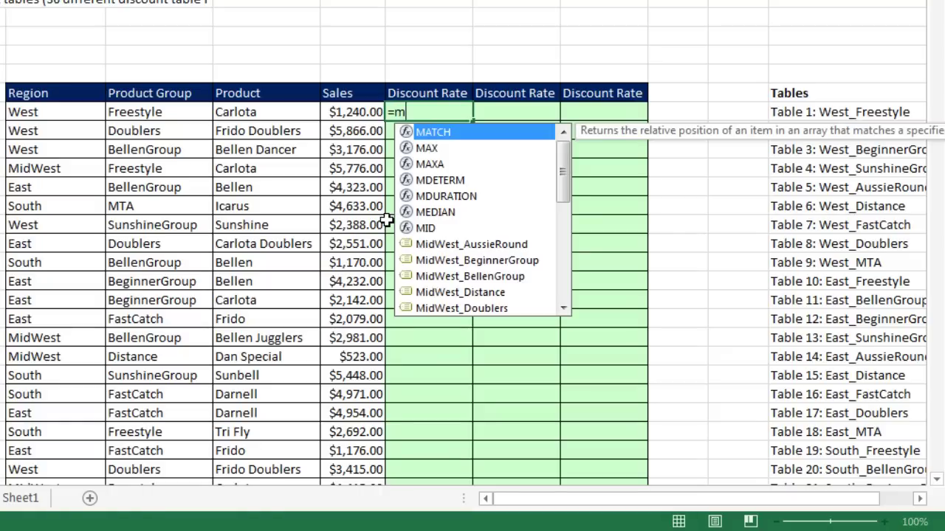
pyautogui.press('Tab')
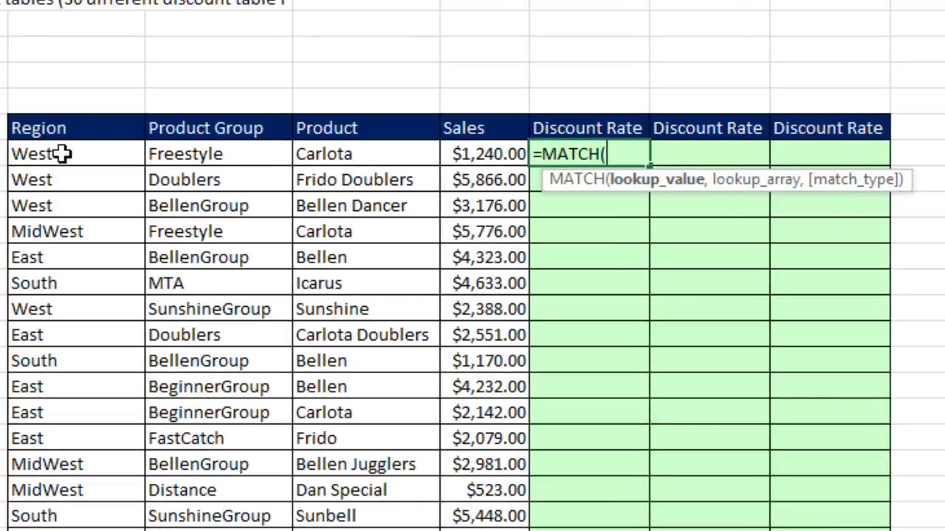
pyautogui.click(63, 153)
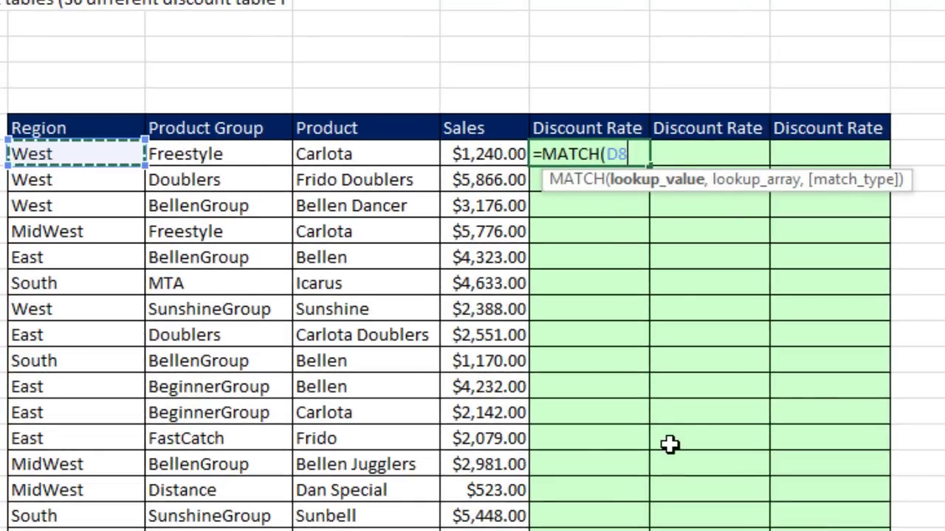
pyautogui.write('&')
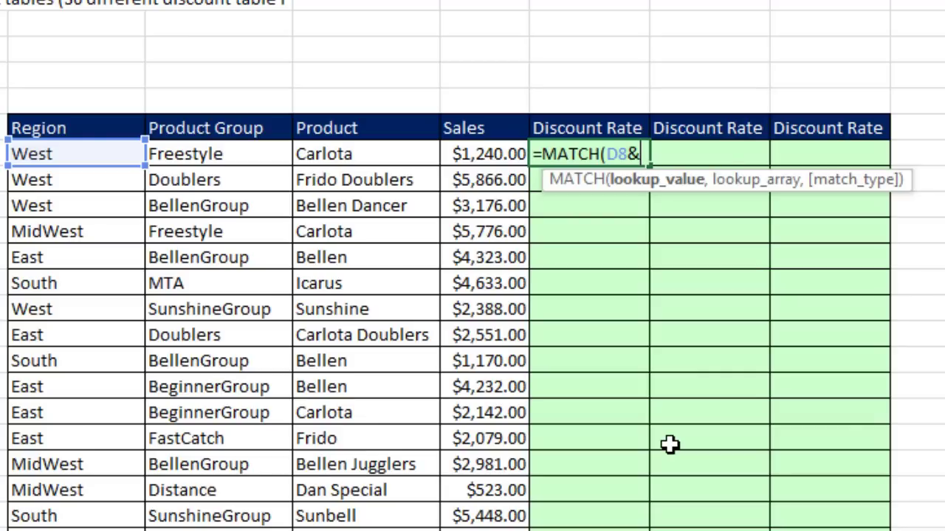
pyautogui.write('"_"&')
pyautogui.click(238, 154)
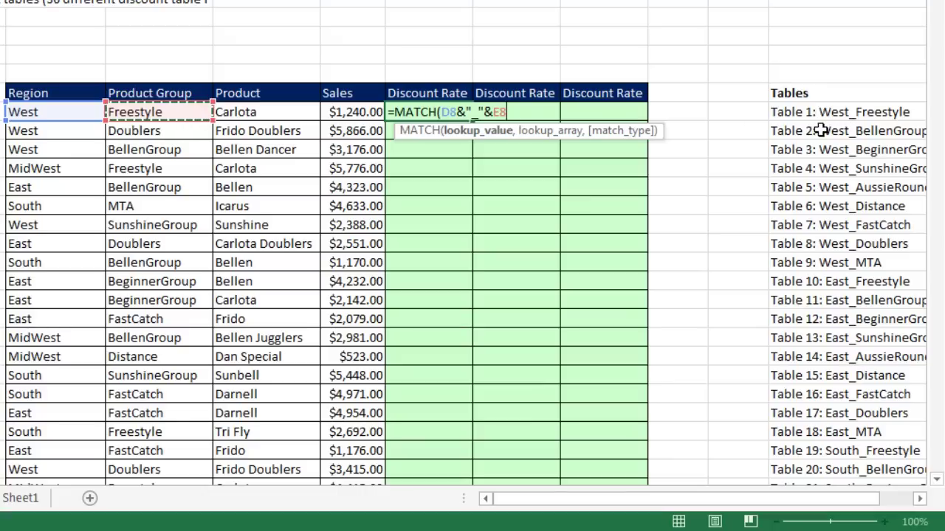
# Prefix the MATCH lookup value in H8 with the wildcard "*"& ahead of D8.
pyautogui.click(441, 112)
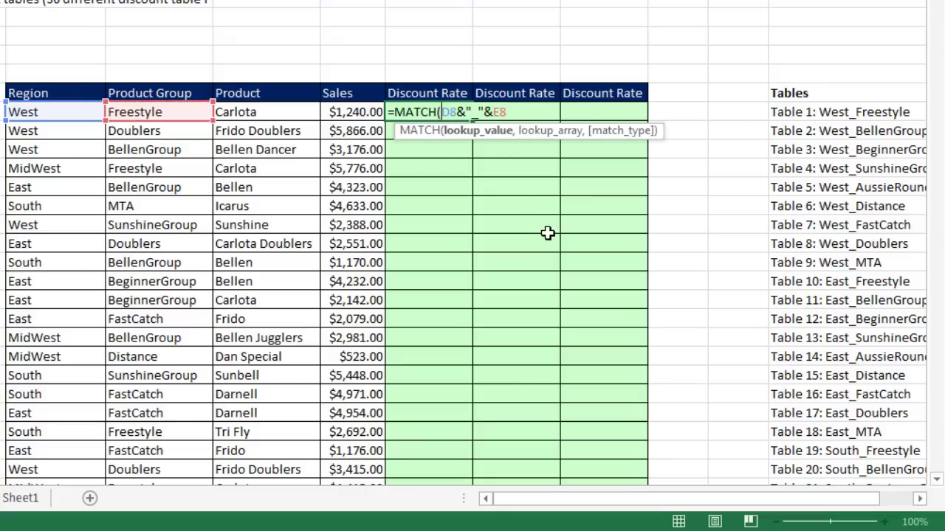
pyautogui.write('"')
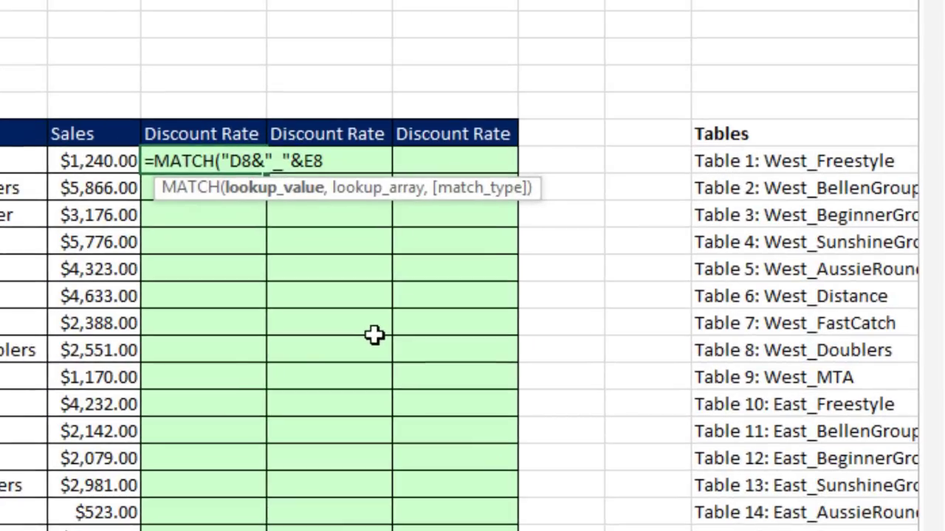
pyautogui.write('*')
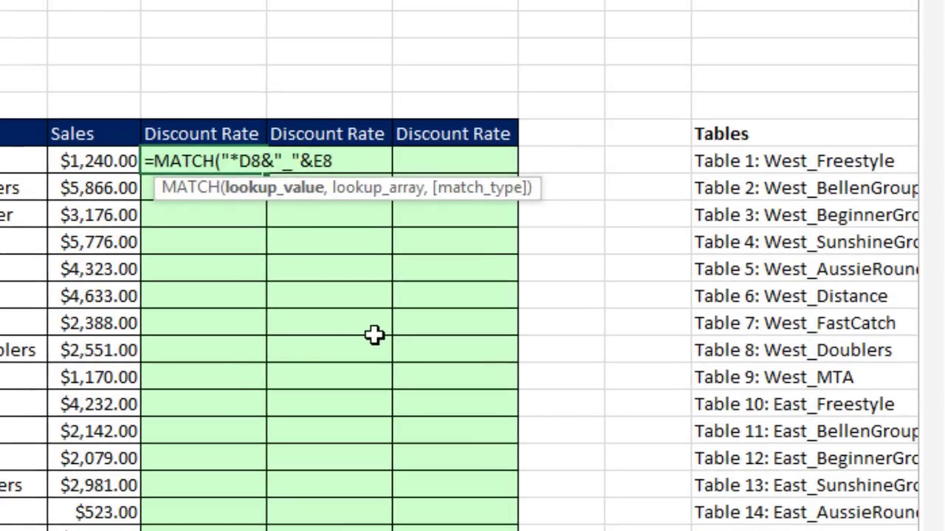
pyautogui.write('"')
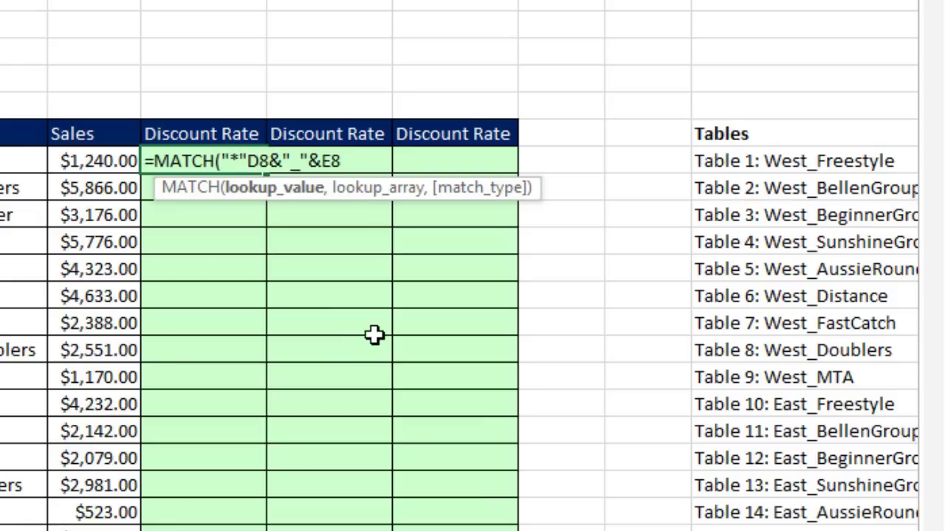
pyautogui.write('&')
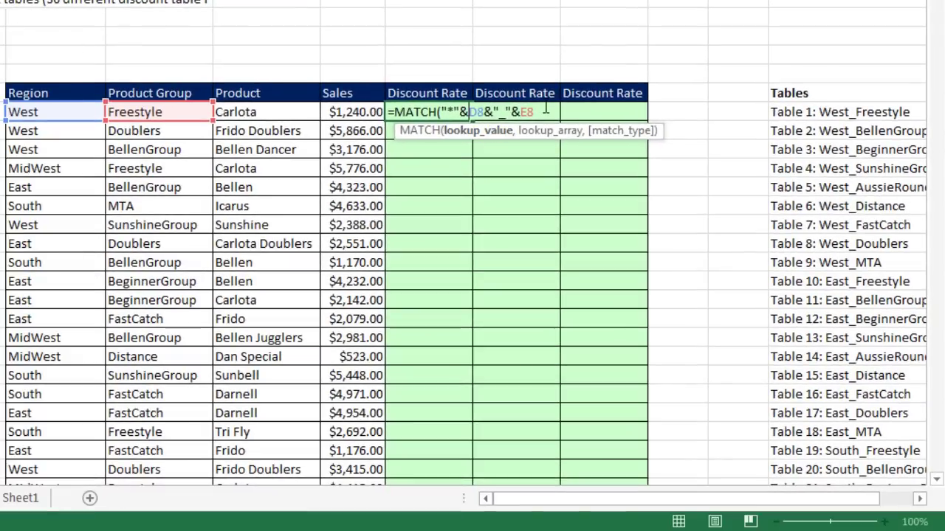
# Complete the MATCH formula in H8 with the absolute lookup array $M$8:$M$43 and match type 0, keeping H8 selected.
pyautogui.write(',')
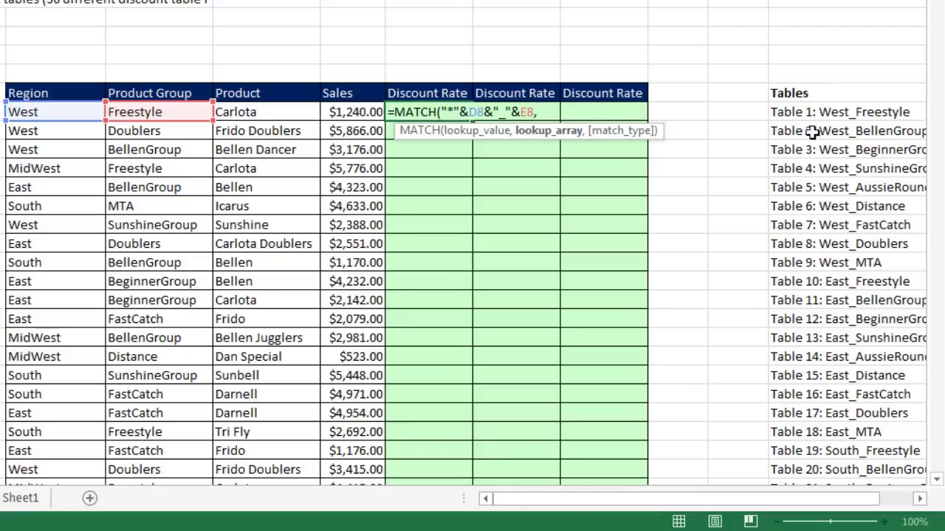
pyautogui.click(798, 114)
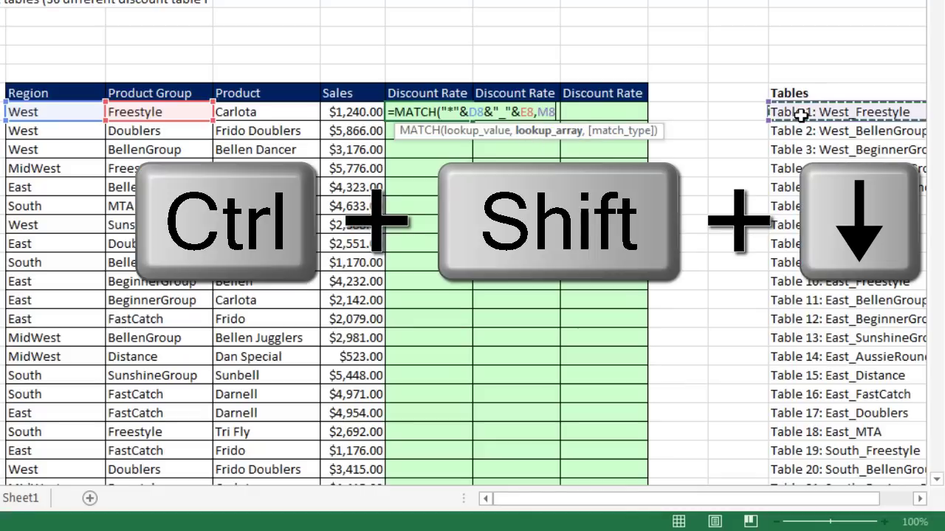
pyautogui.hotkey('ctrl', 'shift', 'Down')
pyautogui.press('F4')
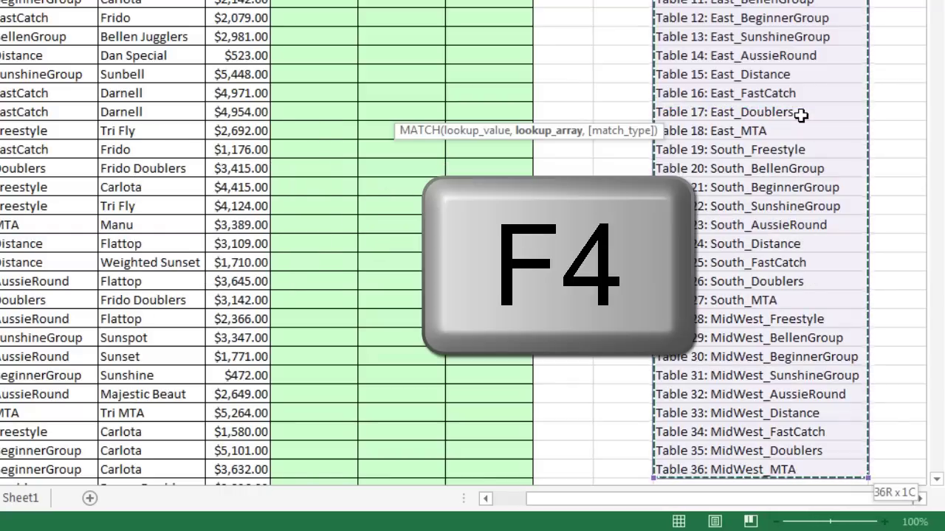
pyautogui.write(',')
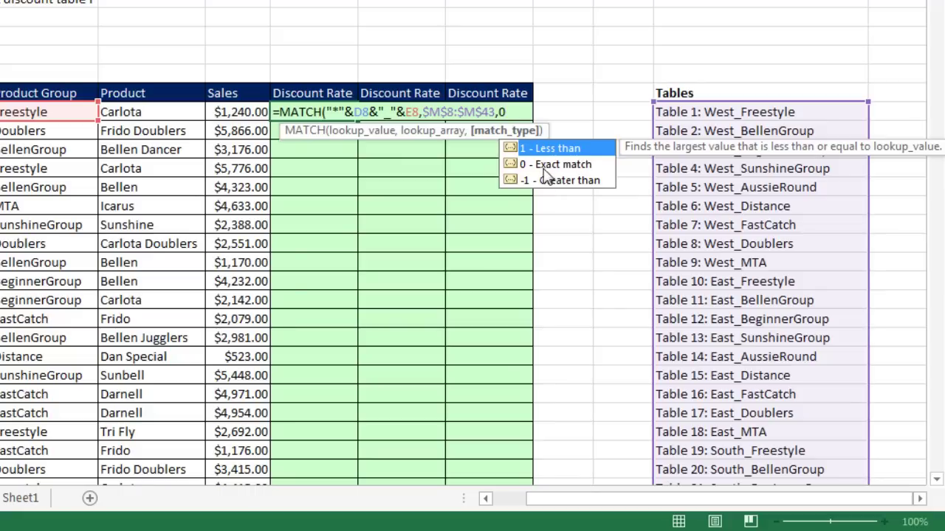
pyautogui.write('0)')
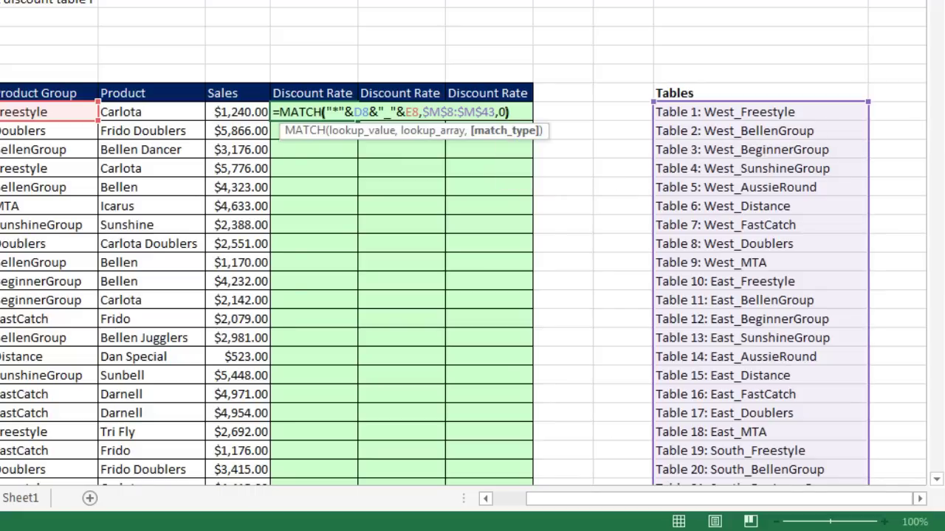
pyautogui.hotkey('ctrl', 'Return')
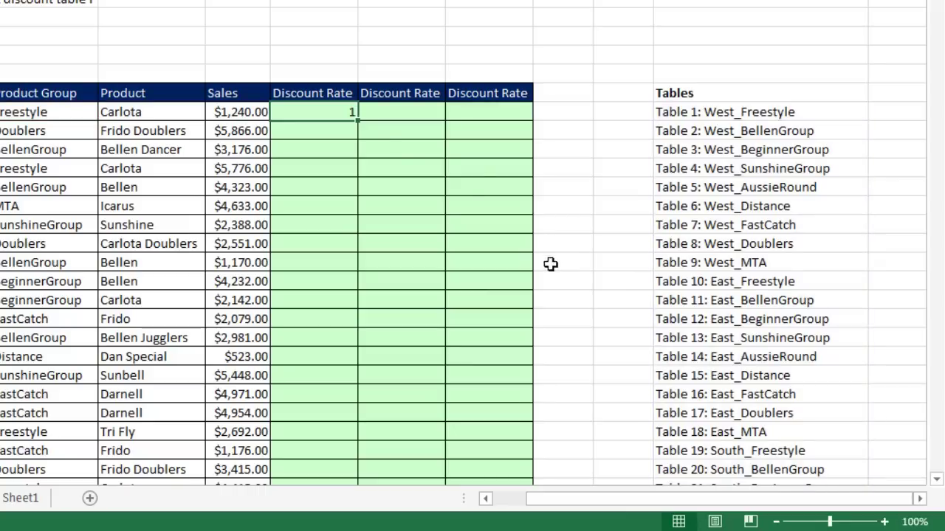
# Fill the MATCH formula down the first Discount Rate column and check H8 and H9 against the Tables list.
pyautogui.doubleClick(358, 119)
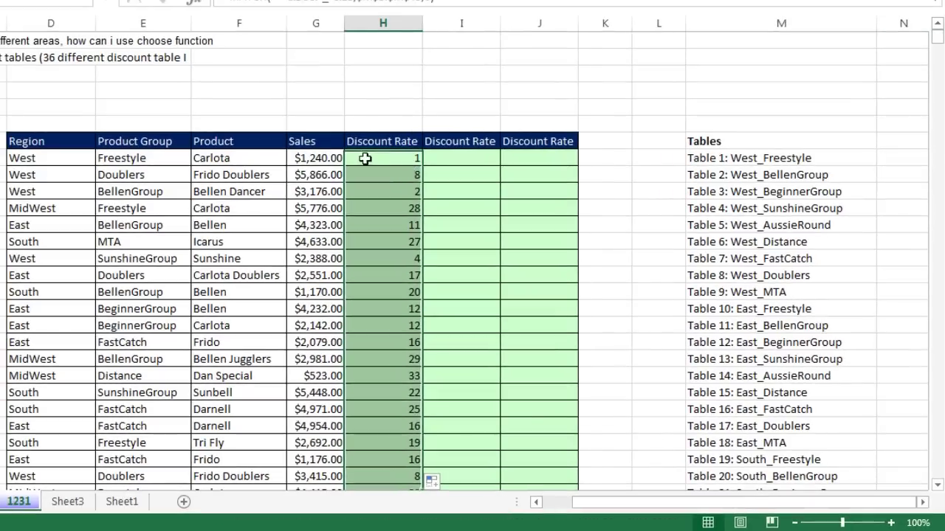
pyautogui.click(364, 158)
pyautogui.click(747, 158)
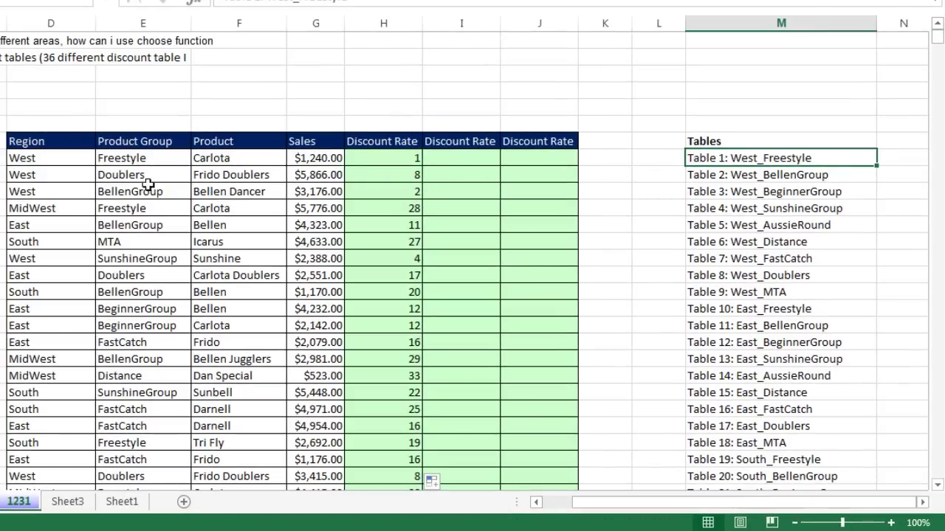
pyautogui.click(387, 179)
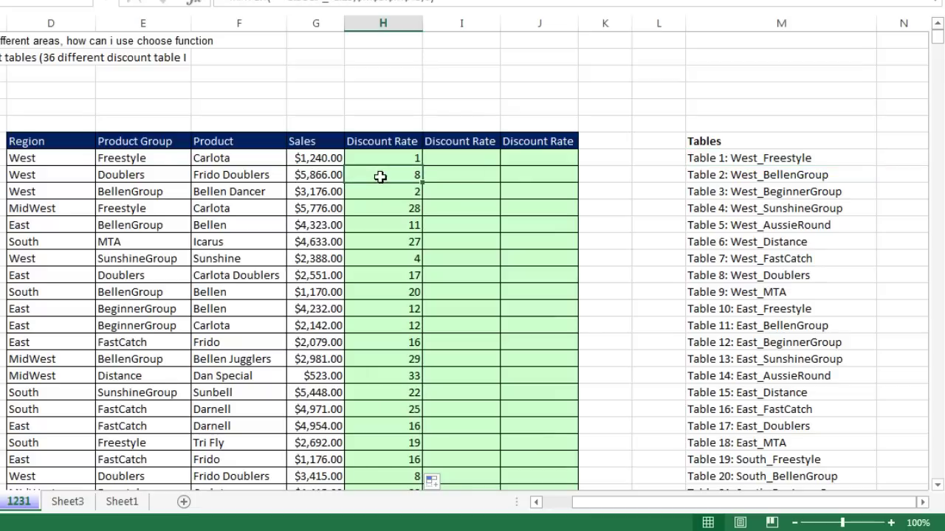
# Wrap the MATCH formula in H8 in a CHOOSE function, using MATCH as its index number.
pyautogui.moveTo(727, 161); pyautogui.dragTo(736, 263)
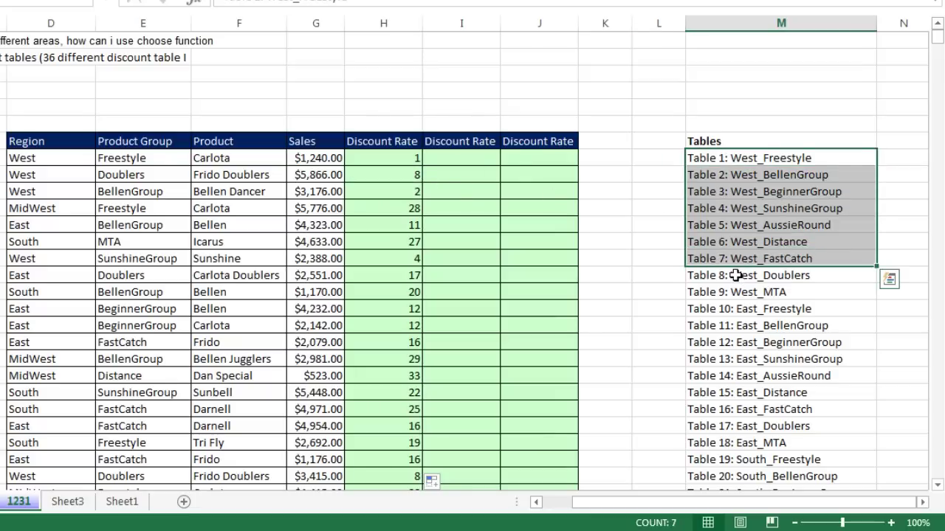
pyautogui.click(736, 275)
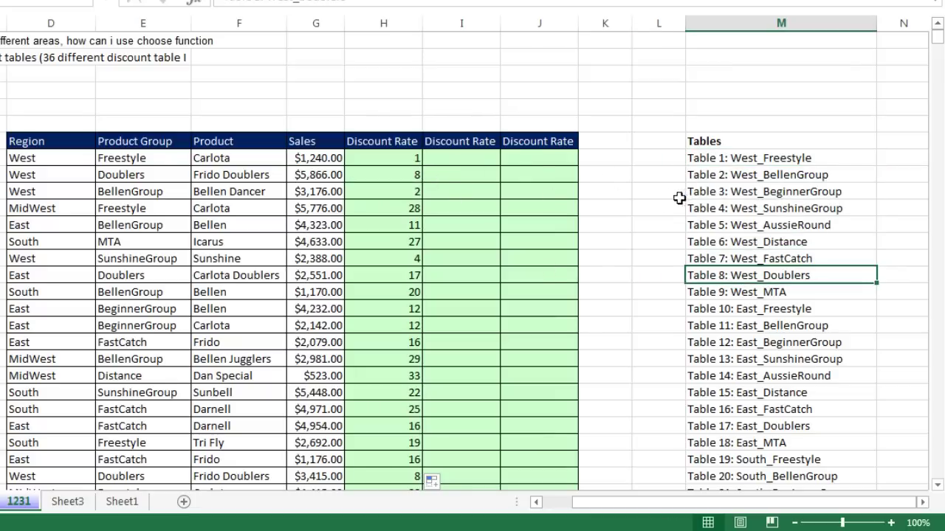
pyautogui.click(411, 158)
pyautogui.doubleClick(390, 159)
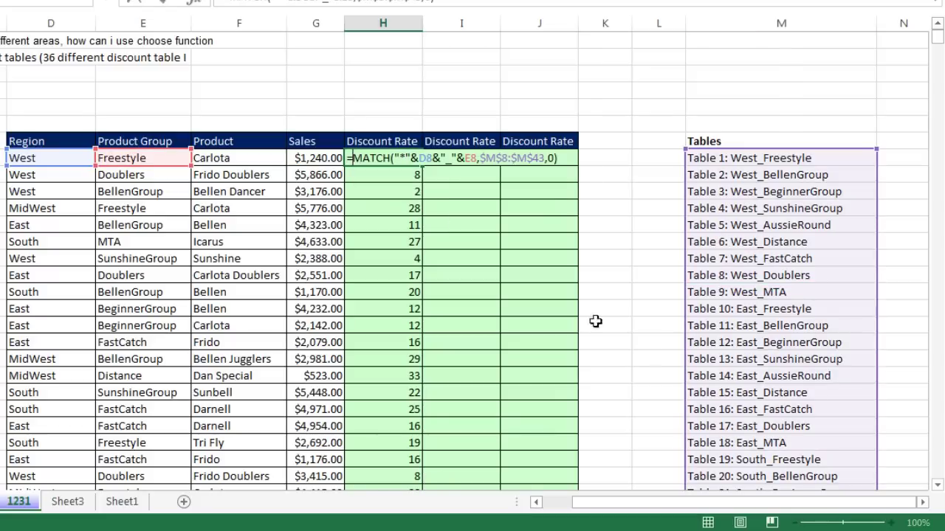
pyautogui.write('cho')
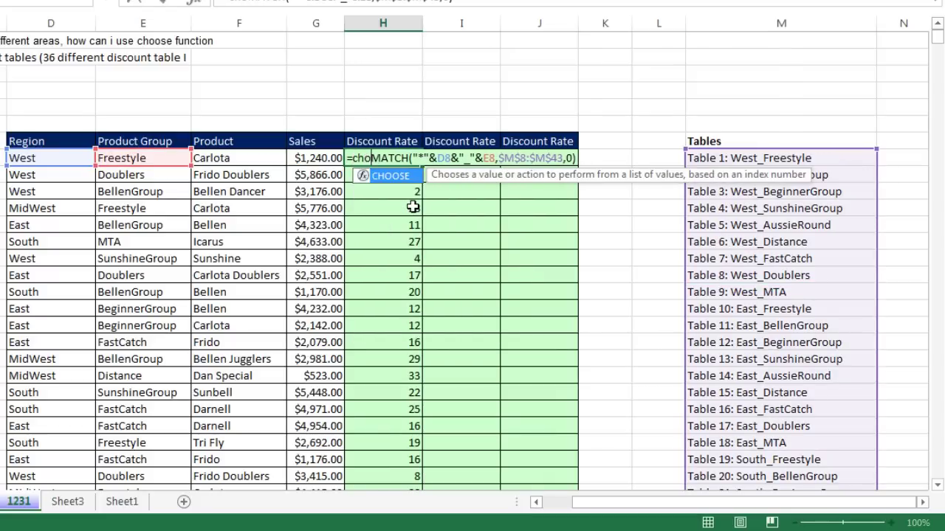
pyautogui.press('Tab')
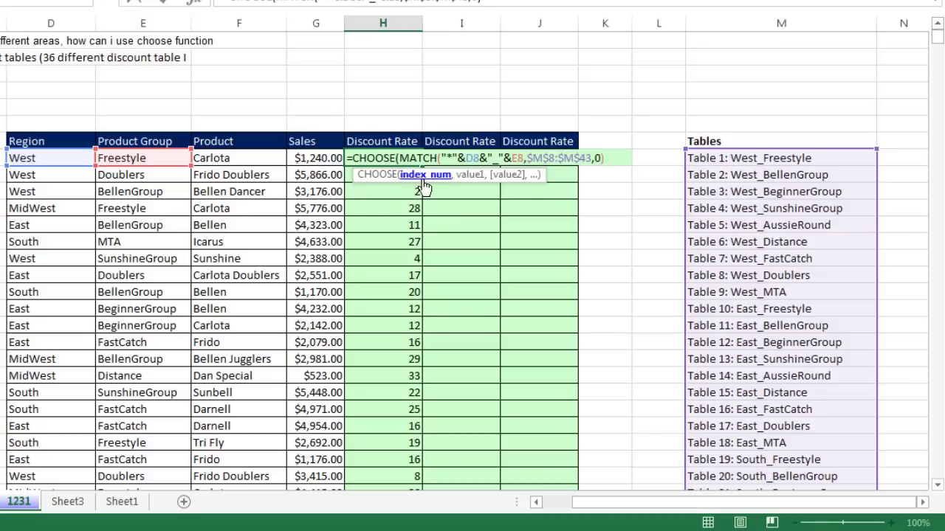
pyautogui.write(',')
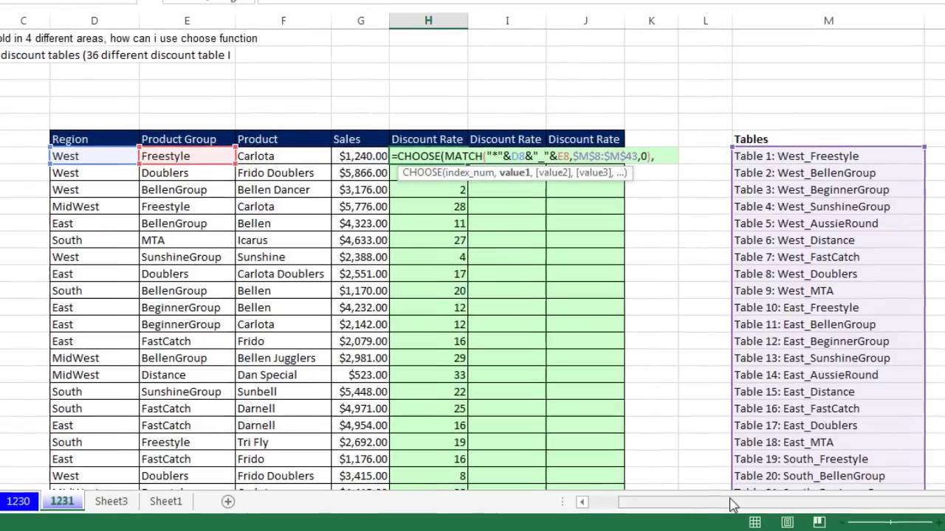
# Add the absolute ranges of Tables 1 and 2, $A$8:$B$10 and $A$14:$B$16, as the first two CHOOSE values.
pyautogui.moveTo(689, 502); pyautogui.dragTo(613, 499)
pyautogui.moveTo(749, 498); pyautogui.dragTo(749, 499)
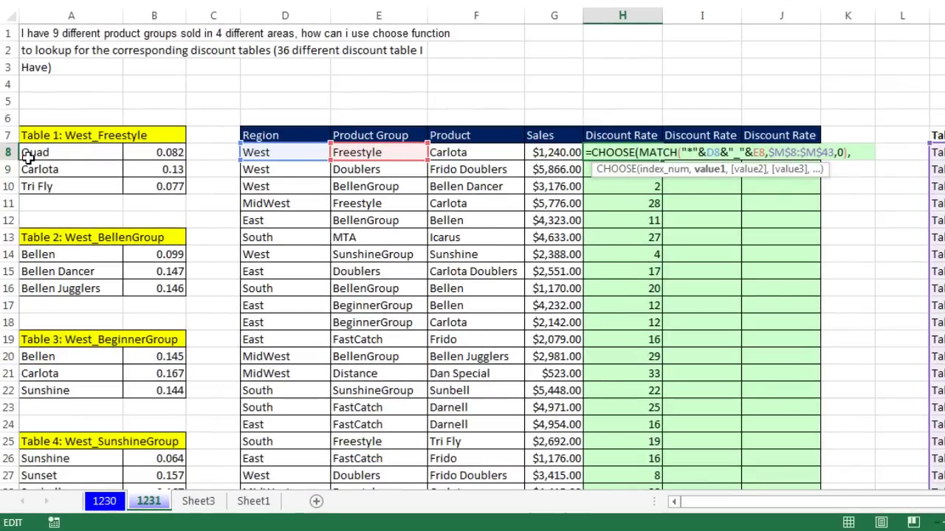
pyautogui.moveTo(28, 157); pyautogui.dragTo(170, 183)
pyautogui.press('F4')
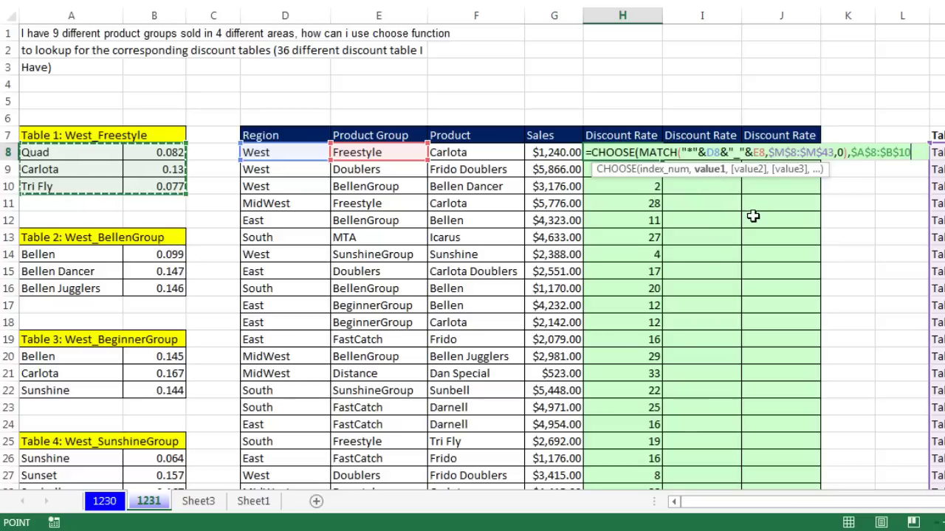
pyautogui.write(',')
pyautogui.moveTo(58, 255); pyautogui.dragTo(152, 289)
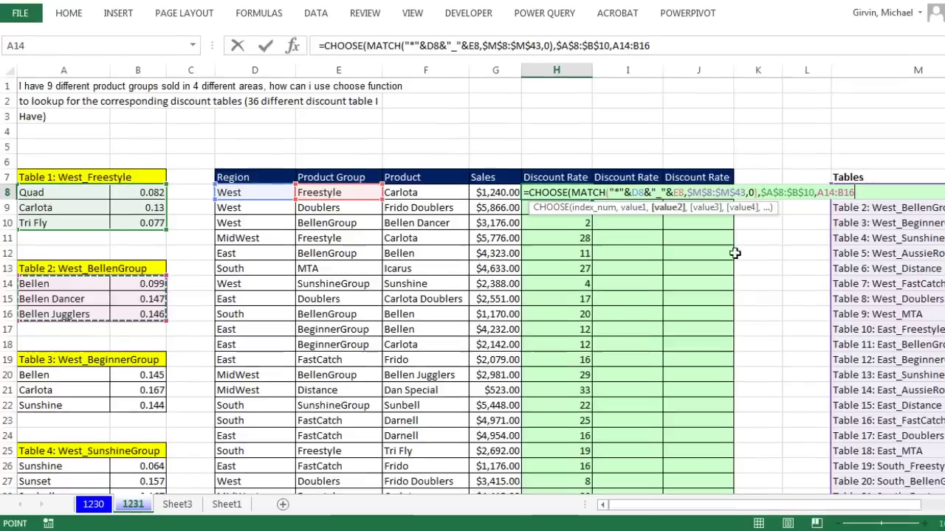
pyautogui.press('F4')
pyautogui.write(',')
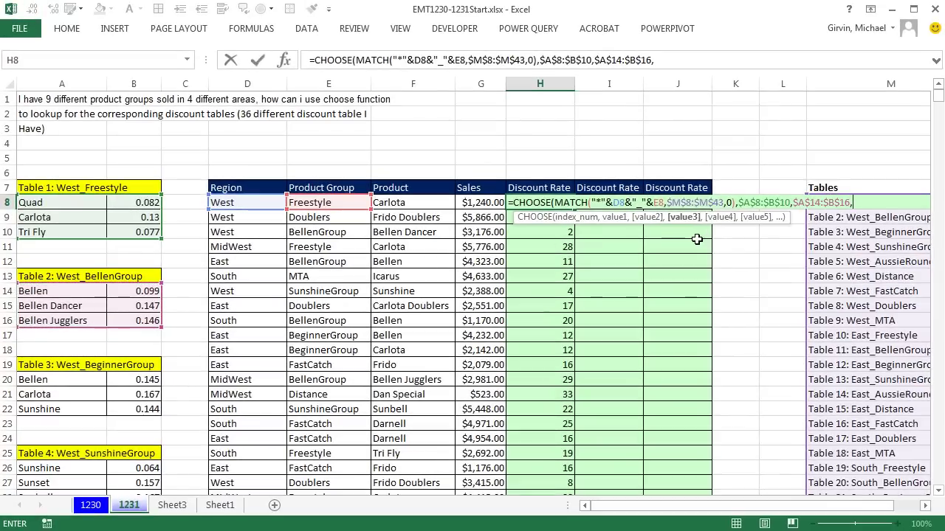
# Add $A$20:$B$22 as the third CHOOSE value and paste in the remaining table ranges, $A$26:$B$29 through $A$218:$B$221.
pyautogui.click(46, 384)
pyautogui.moveTo(119, 380); pyautogui.dragTo(138, 407)
pyautogui.press('F4')
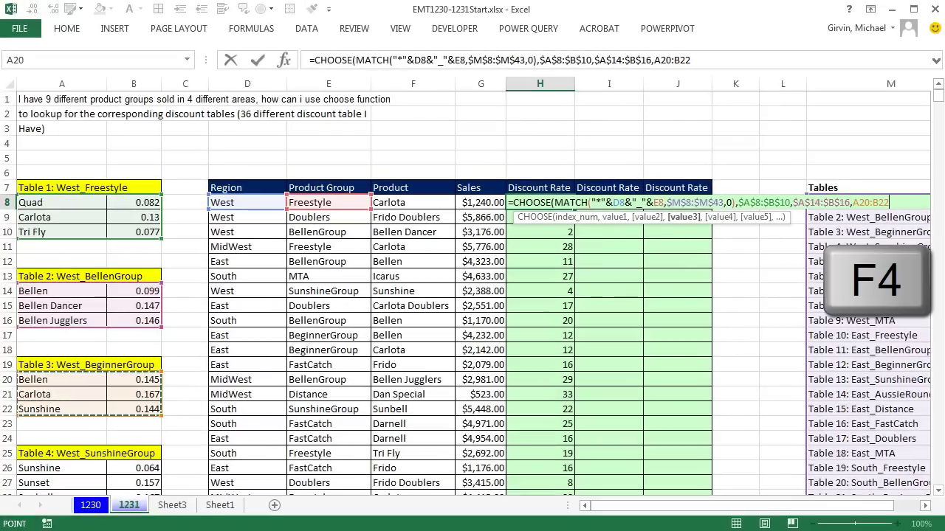
pyautogui.write(',')
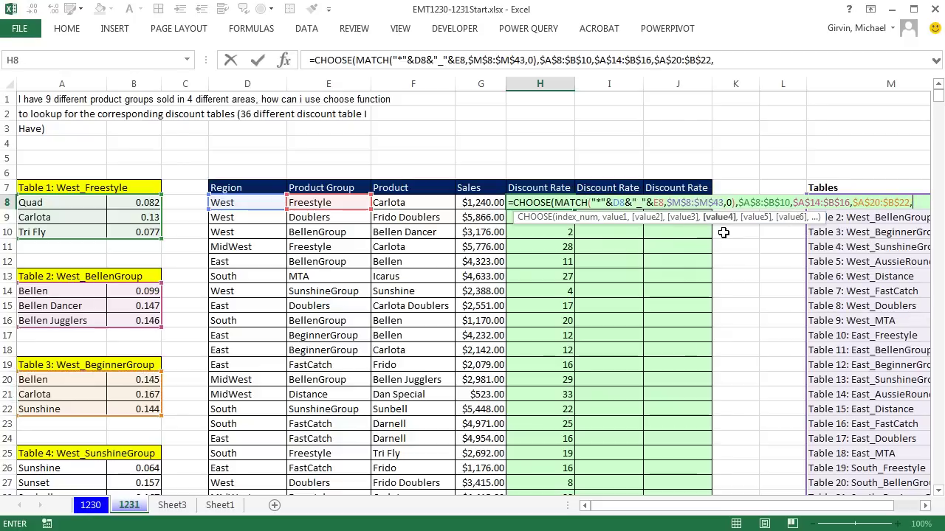
pyautogui.hotkey('ctrl', 'v')
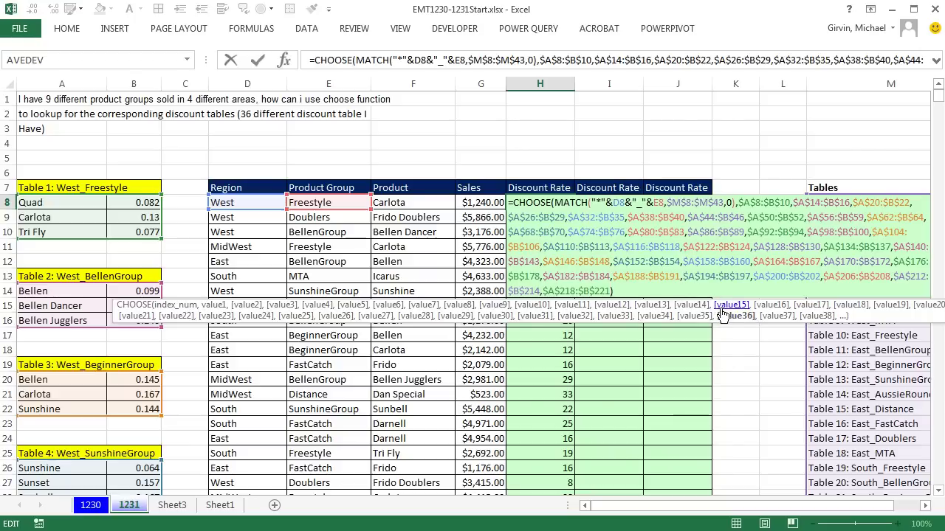
# Check which parts of the H8 formula are the CHOOSE index number and the first four value arguments.
pyautogui.click(569, 204)
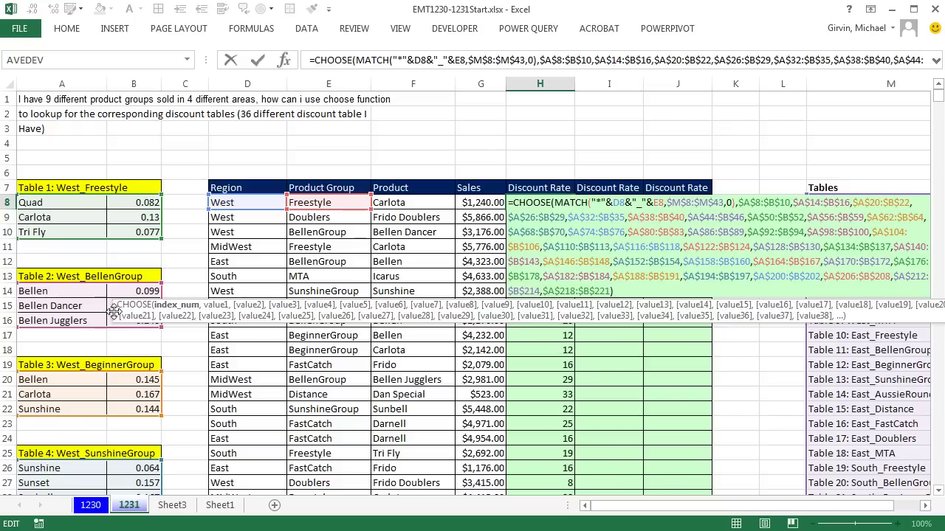
pyautogui.moveTo(116, 312); pyautogui.dragTo(487, 255)
pyautogui.click(487, 255)
pyautogui.click(544, 251)
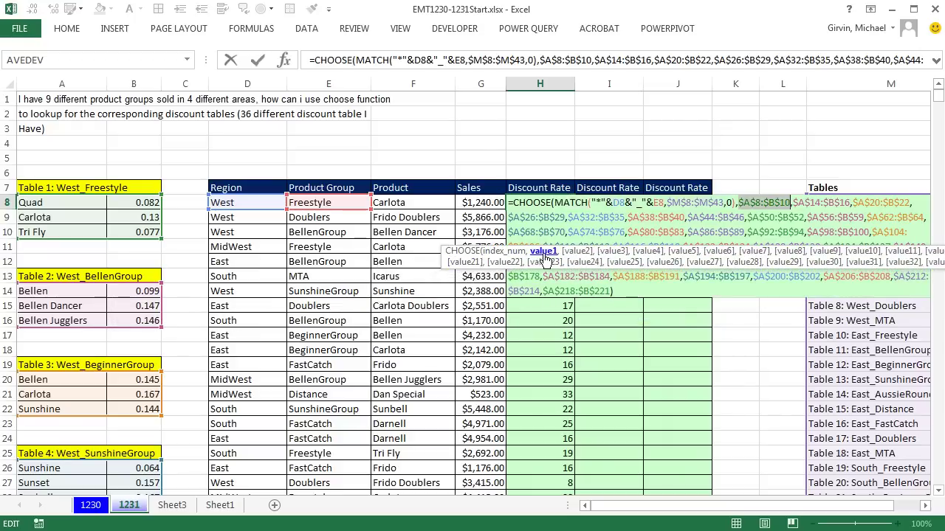
pyautogui.click(583, 252)
pyautogui.click(611, 251)
pyautogui.click(639, 252)
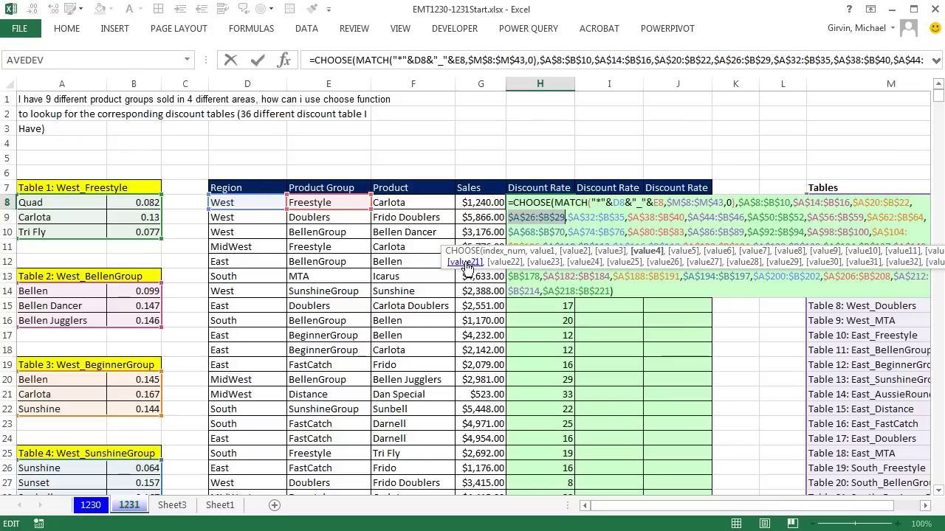
# Enter the CHOOSE formula in H8 and copy it down the first Discount Rate column.
pyautogui.press('Escape')
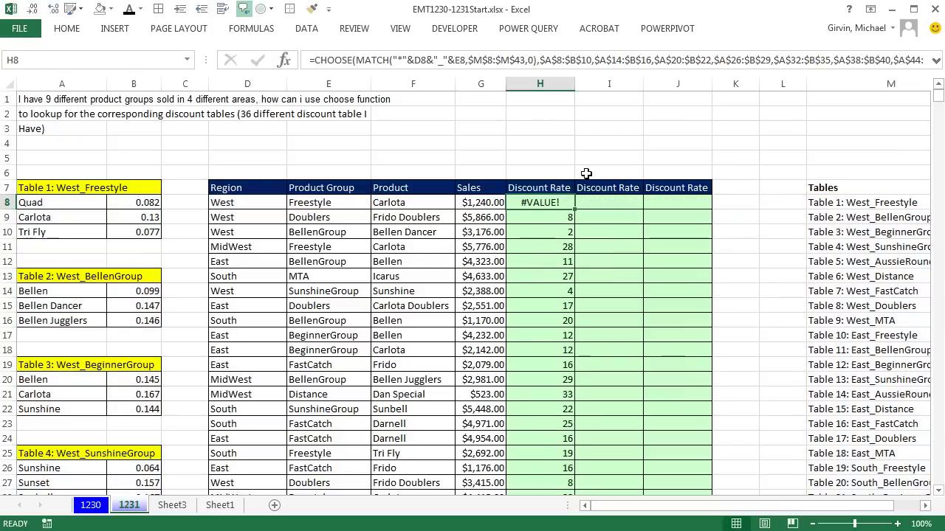
pyautogui.doubleClick(573, 209)
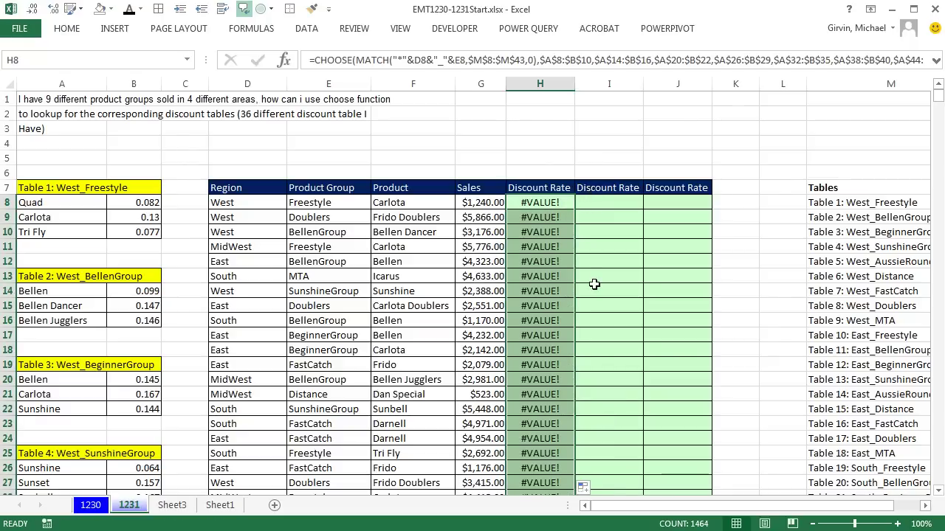
# Evaluate the whole CHOOSE formula in H8 to inspect the table it returns, leaving the formula unchanged.
pyautogui.doubleClick(540, 205)
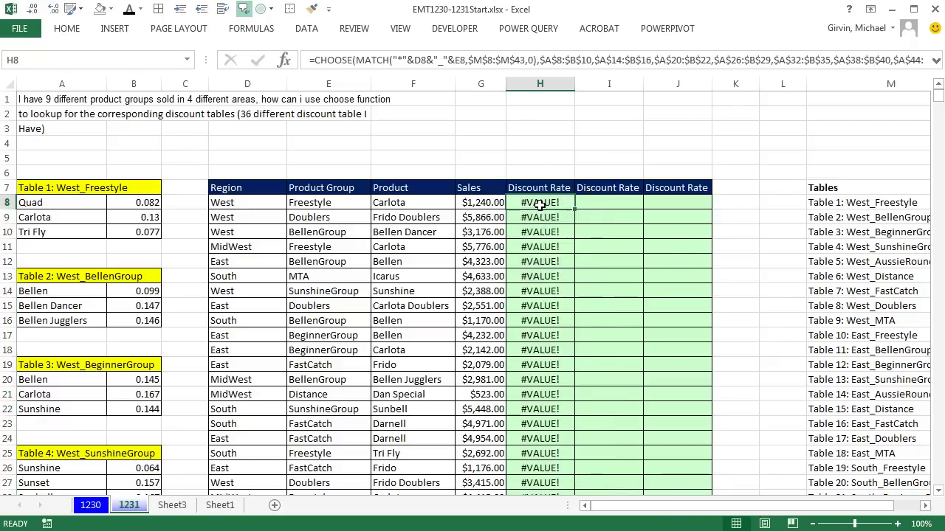
pyautogui.moveTo(612, 291); pyautogui.dragTo(465, 166)
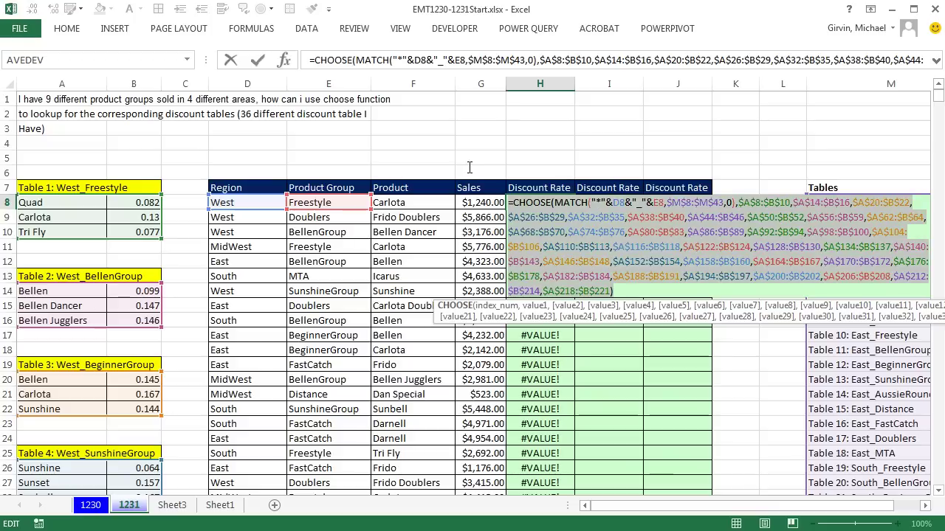
pyautogui.press('F9')
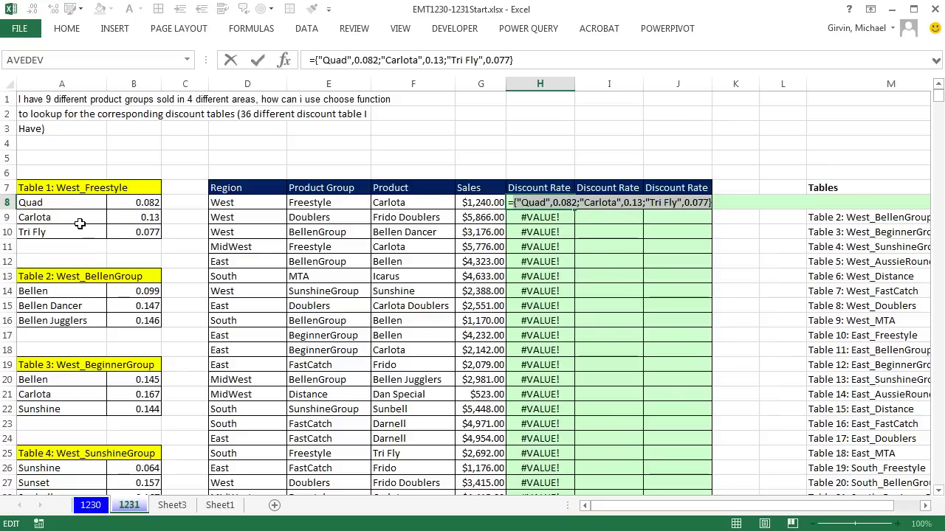
pyautogui.press('Escape')
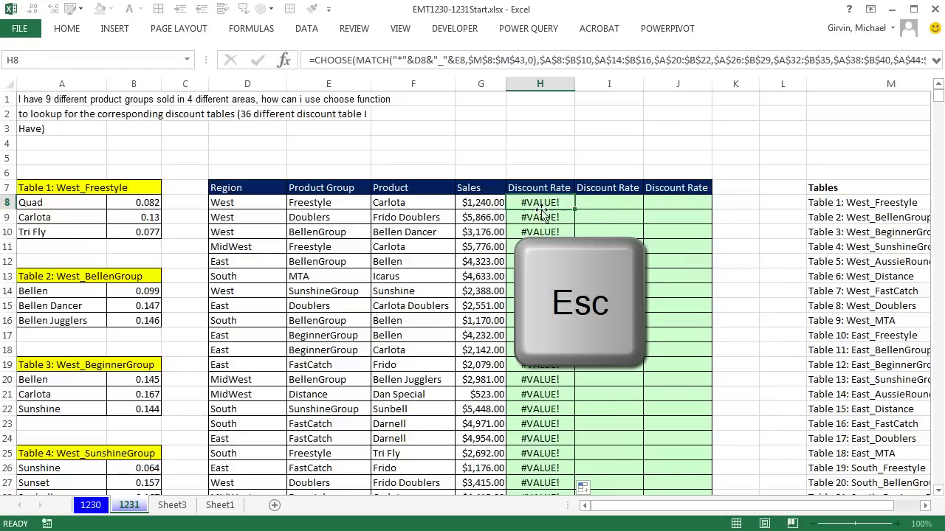
# Evaluate the whole CHOOSE formula in H10 to inspect its returned table, and cancel the edit.
pyautogui.click(542, 215)
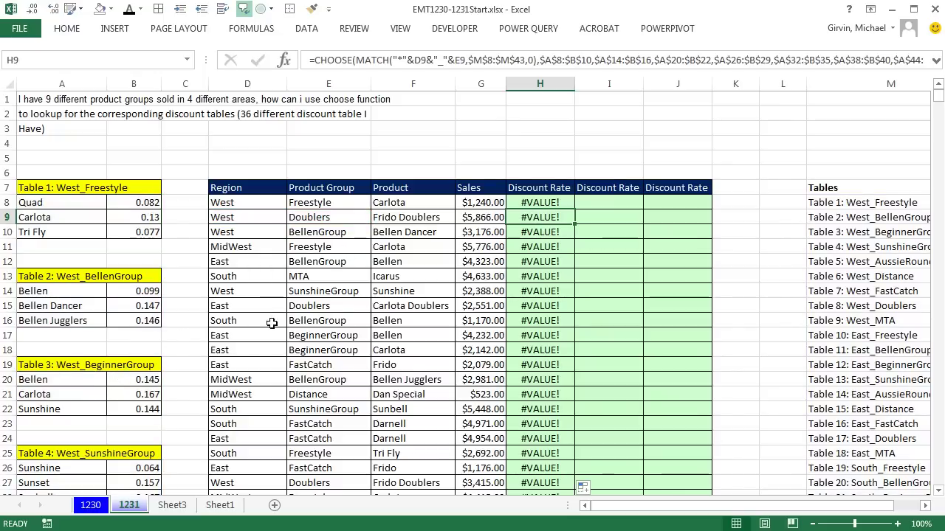
pyautogui.doubleClick(543, 233)
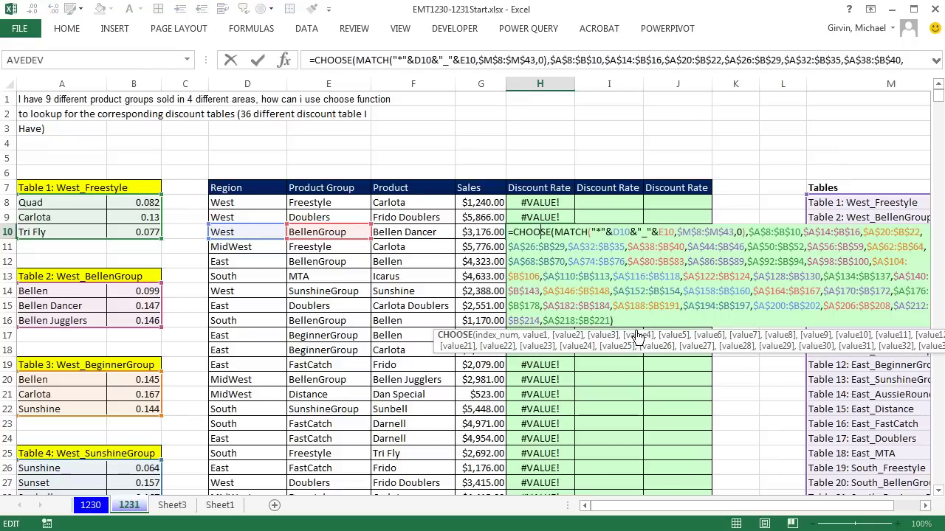
pyautogui.moveTo(620, 321); pyautogui.dragTo(433, 230)
pyautogui.press('F9')
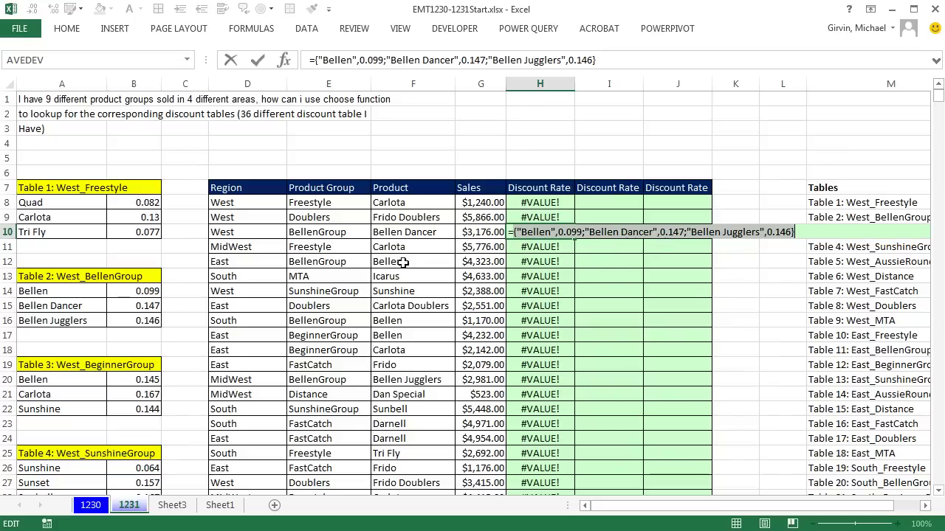
pyautogui.press('Escape')
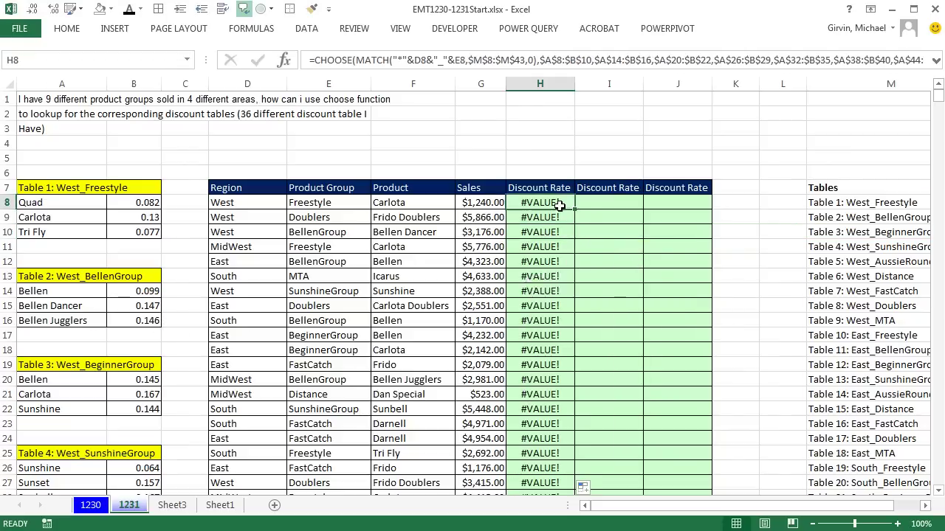
# Nest the CHOOSE formula in H8 inside VLOOKUP as the table array, with product cell F8 as the lookup value.
pyautogui.doubleClick(561, 207)
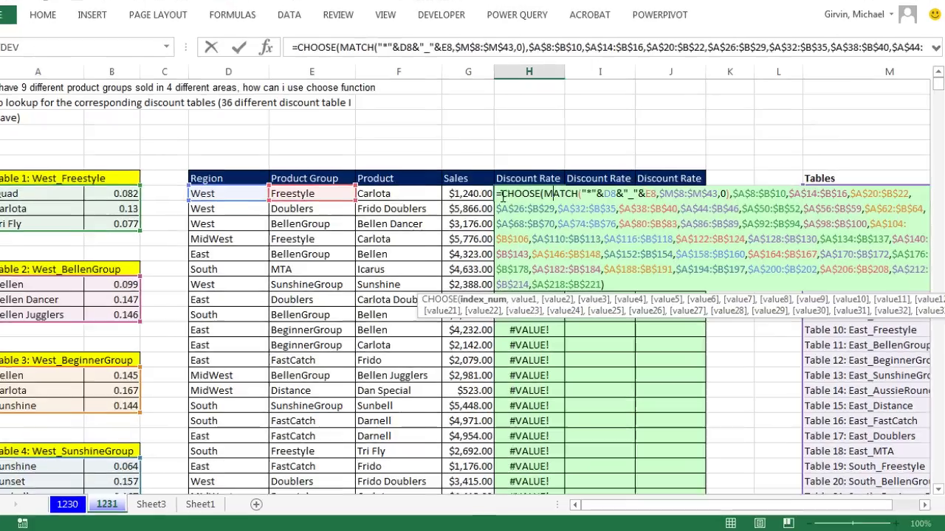
pyautogui.click(513, 203)
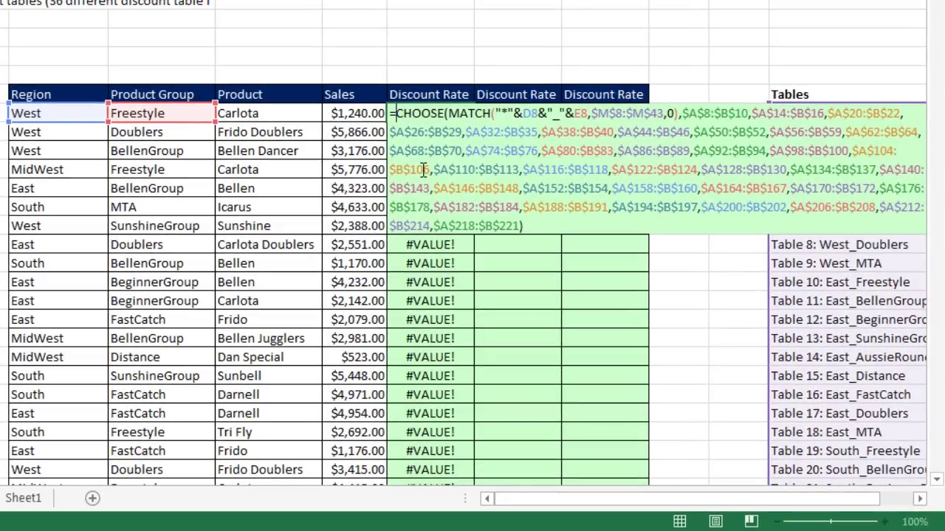
pyautogui.write('VLOOKUP(')
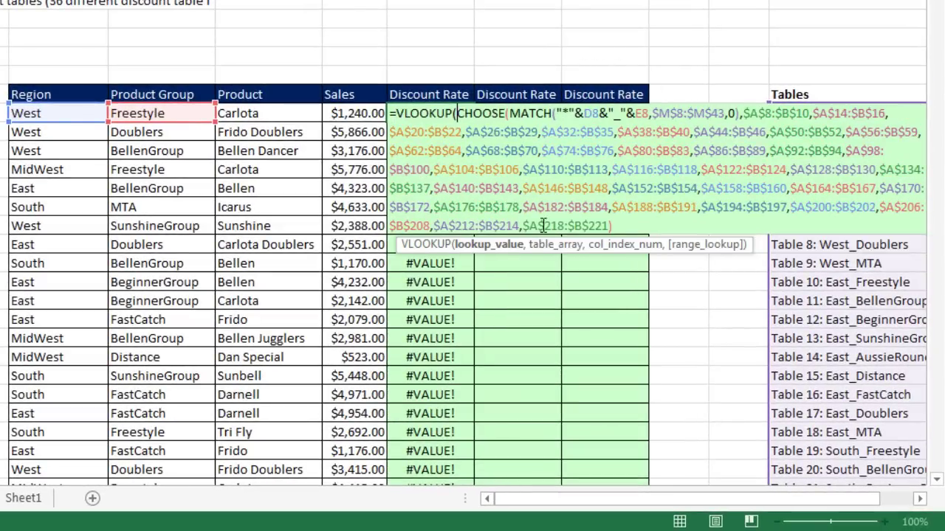
pyautogui.click(283, 116)
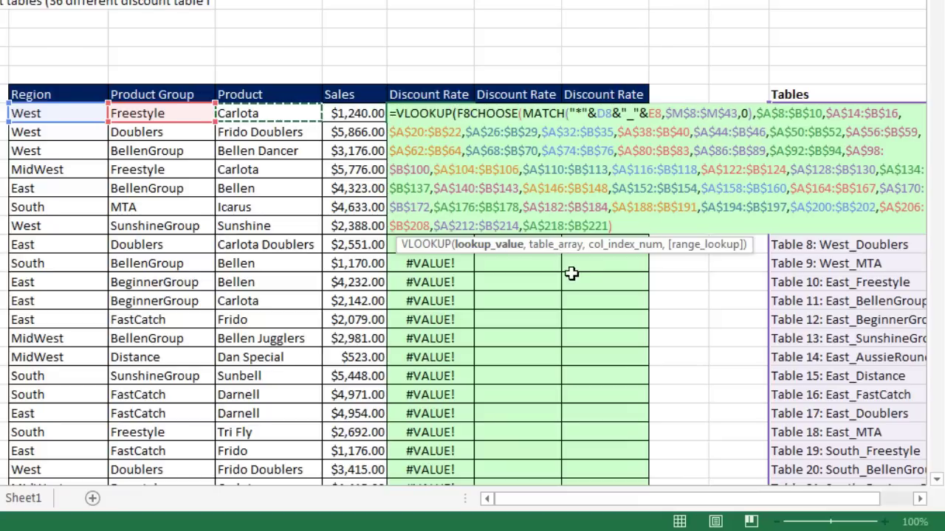
pyautogui.write(',')
# Complete the VLOOKUP in H8 with column index 2 and exact match 0, and copy it down the first Discount Rate column.
pyautogui.click(548, 246)
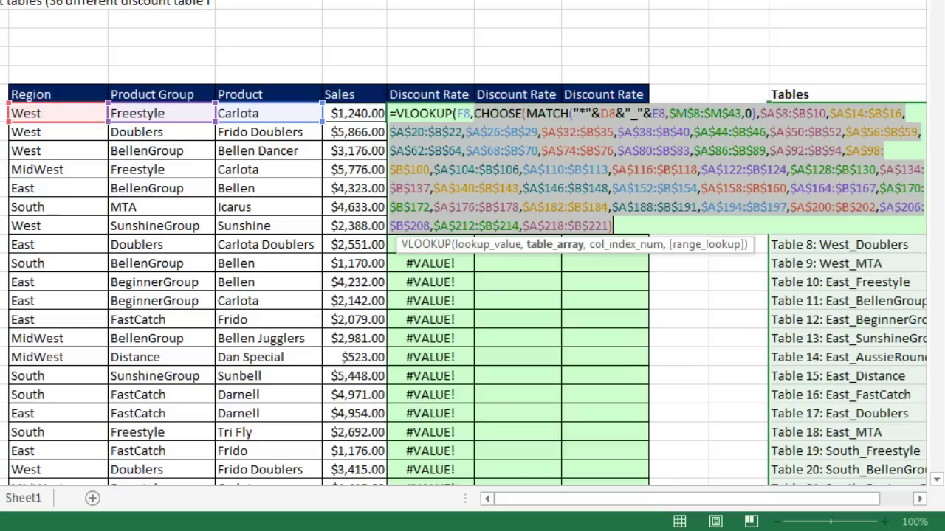
pyautogui.click(634, 227)
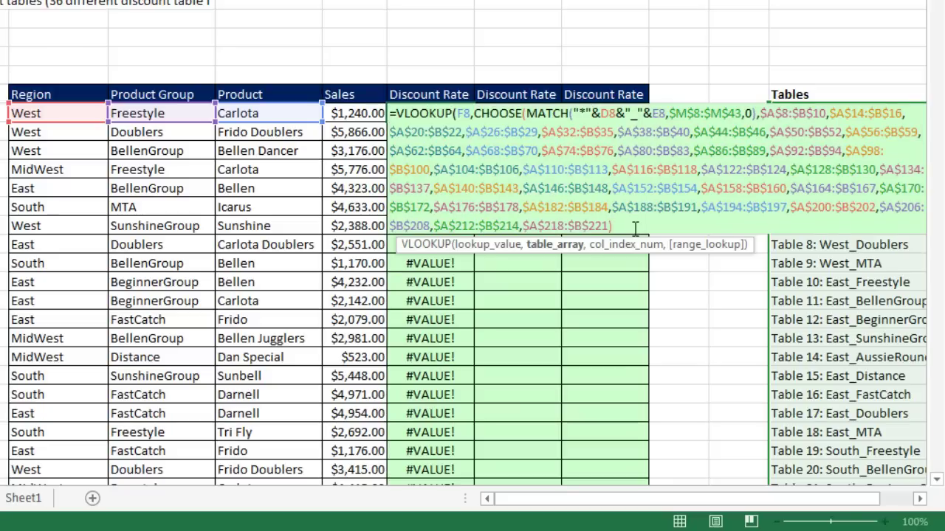
pyautogui.write(',')
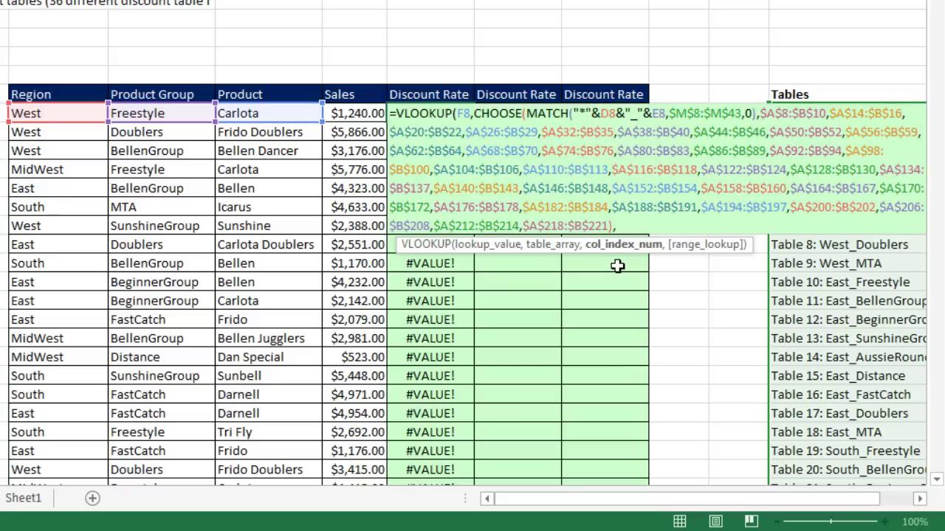
pyautogui.write('2,')
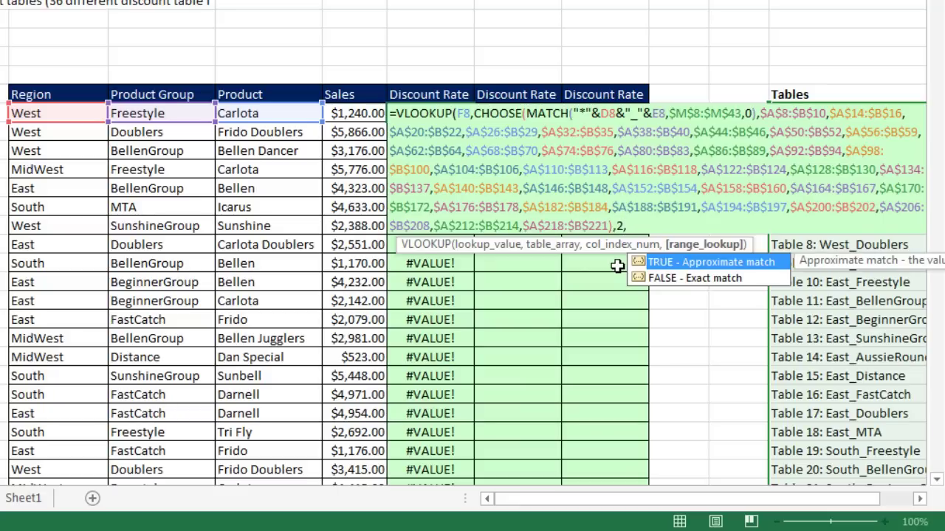
pyautogui.write('0)')
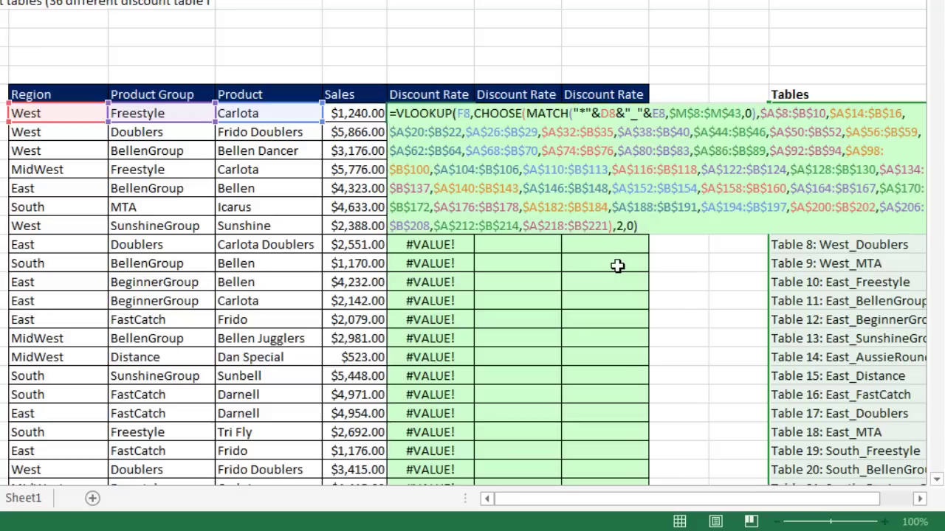
pyautogui.hotkey('ctrl', 'shift', 'Return')
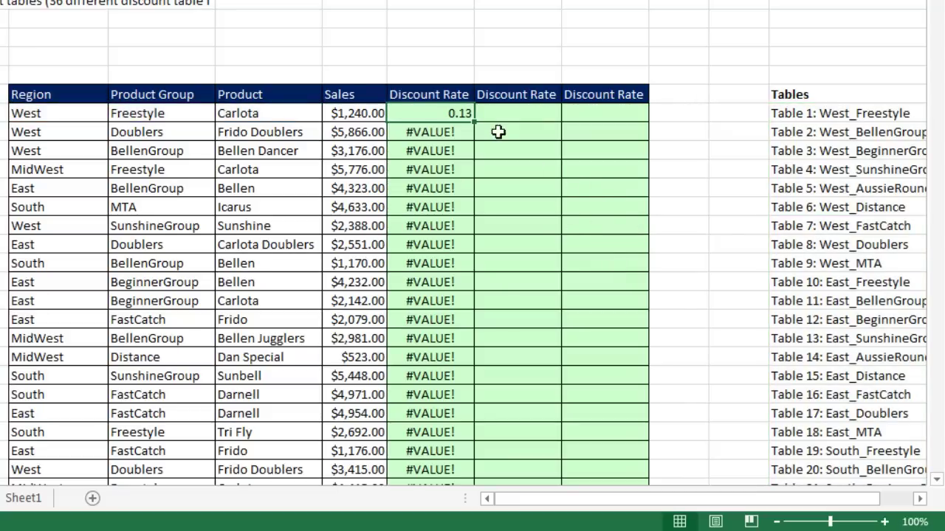
pyautogui.doubleClick(477, 119)
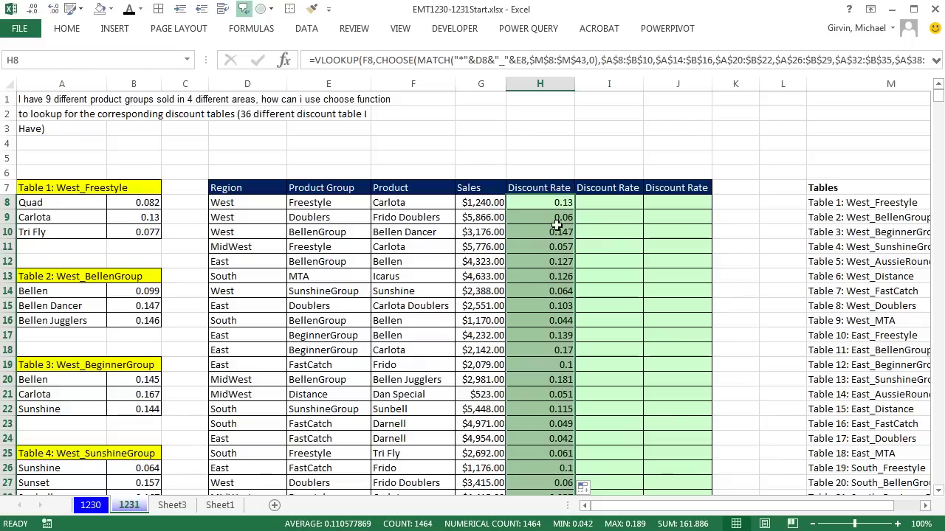
# Check the copied VLOOKUP formula in H9 without changing it, and examine the layout of the first three discount tables.
pyautogui.doubleClick(552, 217)
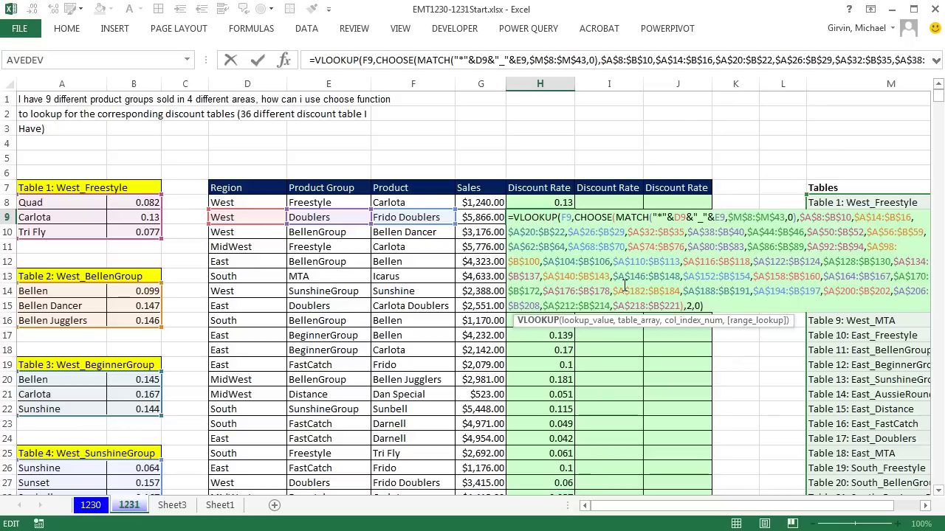
pyautogui.press('Escape')
pyautogui.click(594, 203)
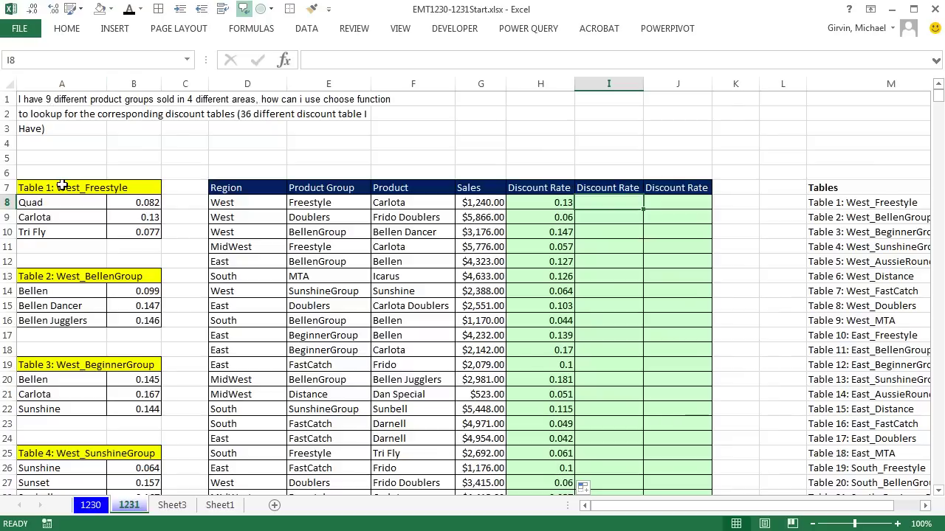
pyautogui.moveTo(62, 185); pyautogui.dragTo(62, 419)
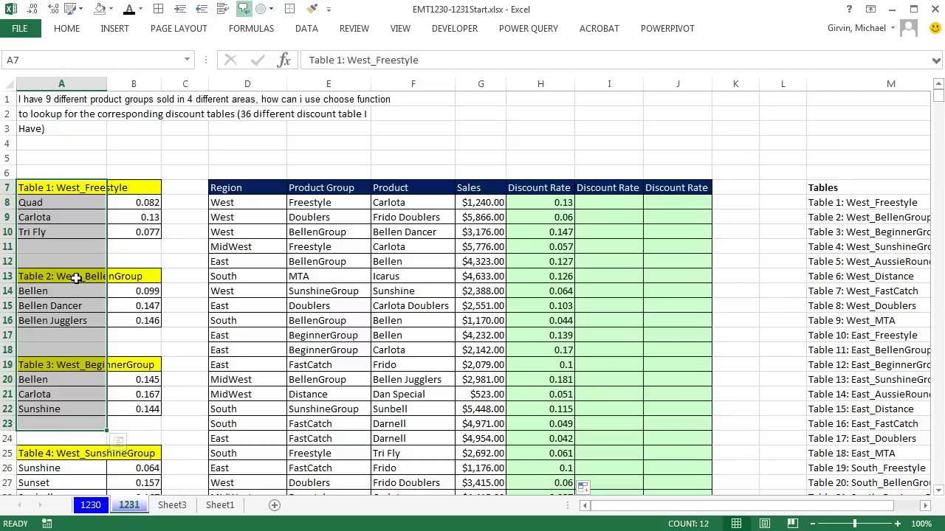
pyautogui.moveTo(52, 292); pyautogui.dragTo(149, 319)
pyautogui.moveTo(81, 379); pyautogui.dragTo(155, 418)
# Start an OFFSET formula in I8 with the Table 1 title cell $A$7 as the absolute starting reference.
pyautogui.click(608, 203)
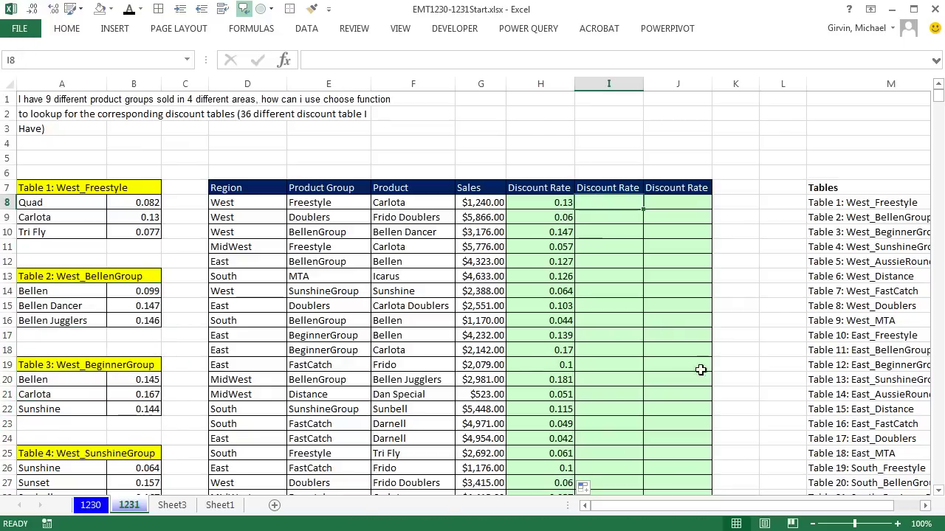
pyautogui.write('=offset(')
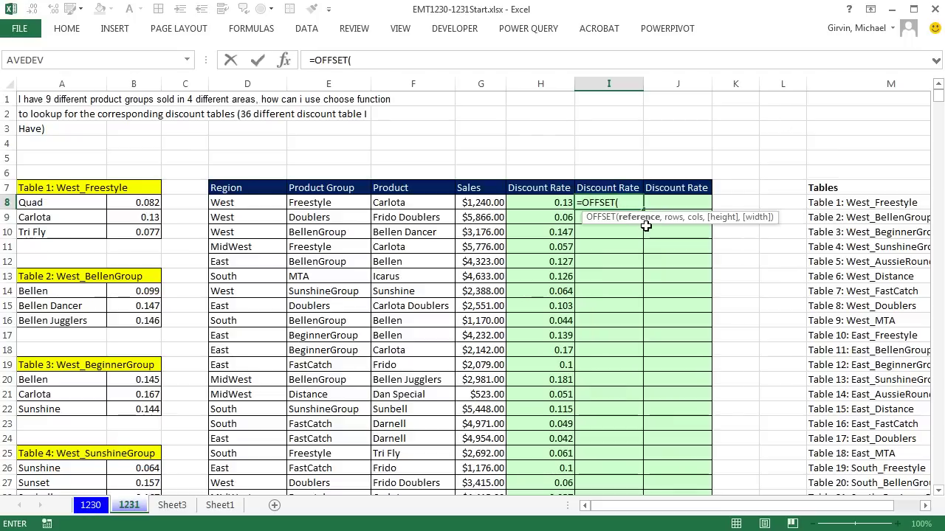
pyautogui.click(68, 188)
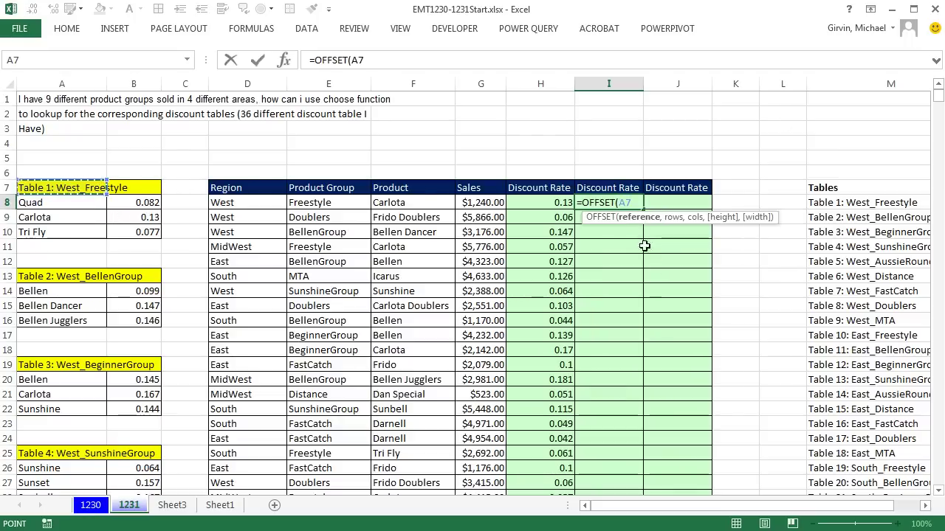
pyautogui.press('F4')
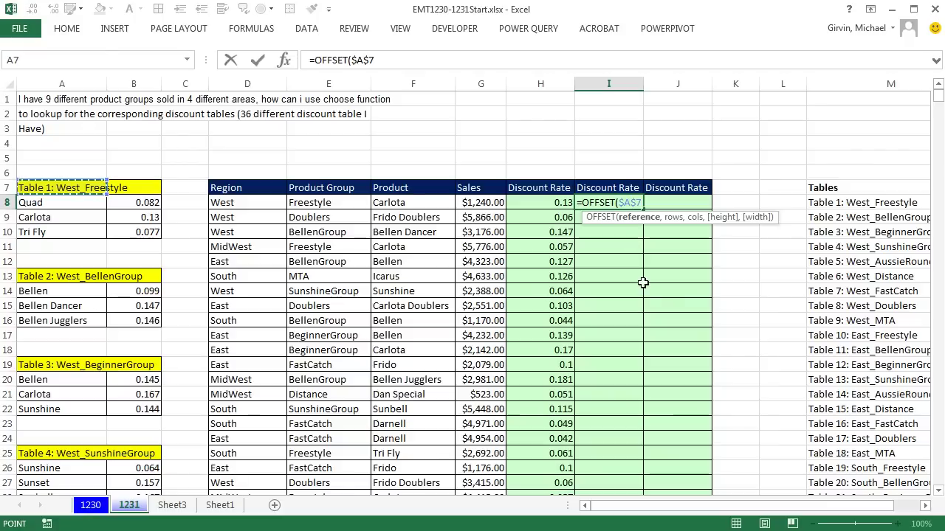
pyautogui.write(',')
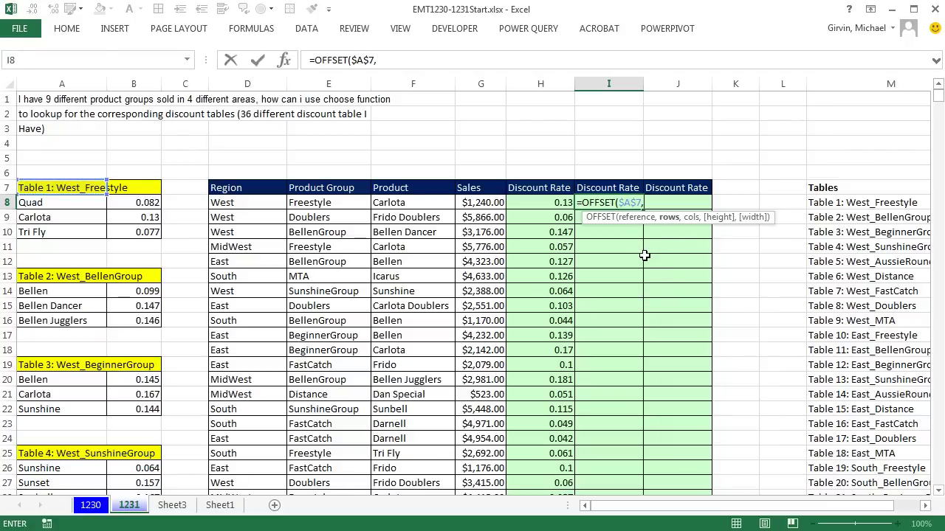
# Add a MATCH function as the OFFSET rows argument, with "*"&D8&"_"&E8 as the lookup value.
pyautogui.write('mat')
pyautogui.press('Tab')
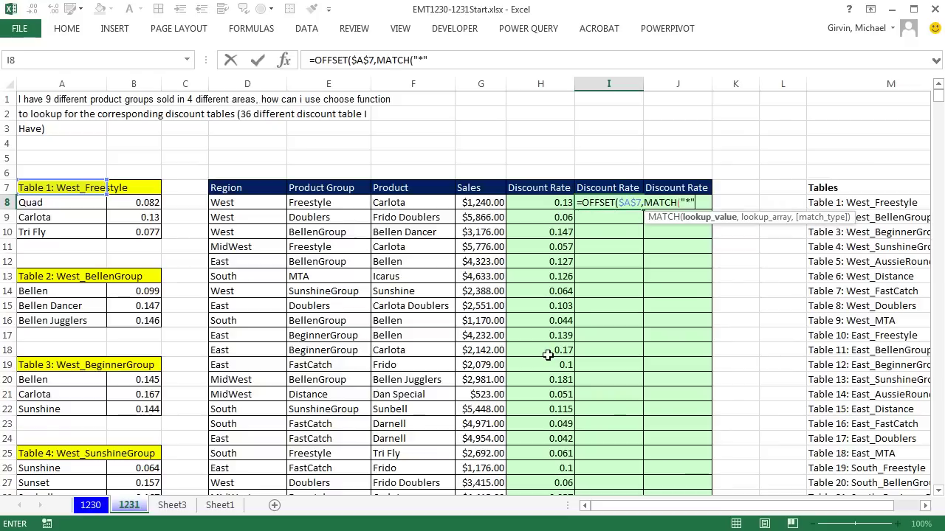
pyautogui.click(230, 203)
pyautogui.write('&"_"')
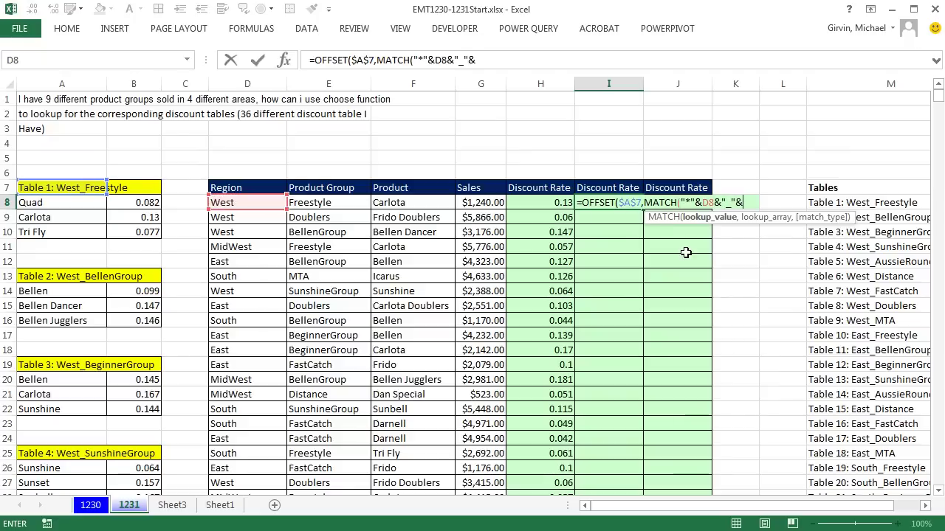
pyautogui.write('&')
pyautogui.click(348, 204)
pyautogui.write(',')
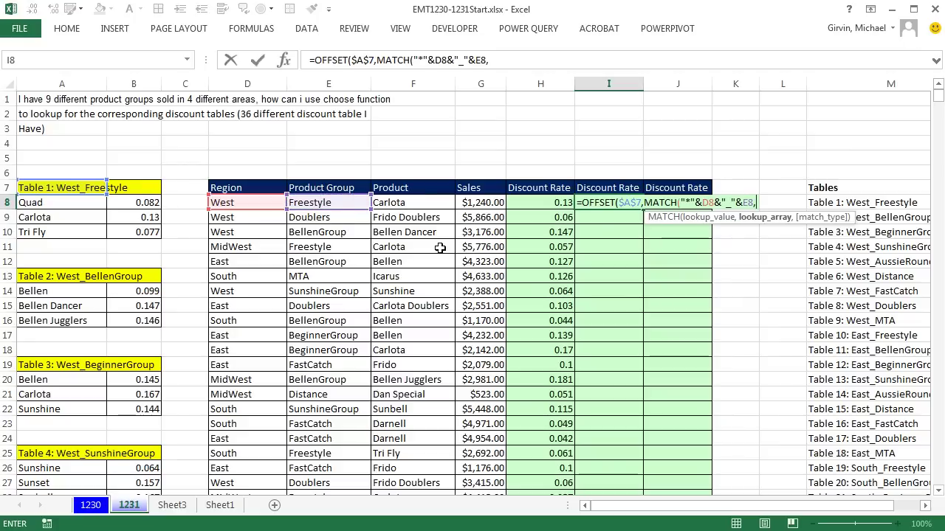
# Set the MATCH lookup array to the absolute range $A$7:$A$221 and finish MATCH with exact match type 0.
pyautogui.click(70, 189)
pyautogui.scroll(-20, 107, 297)
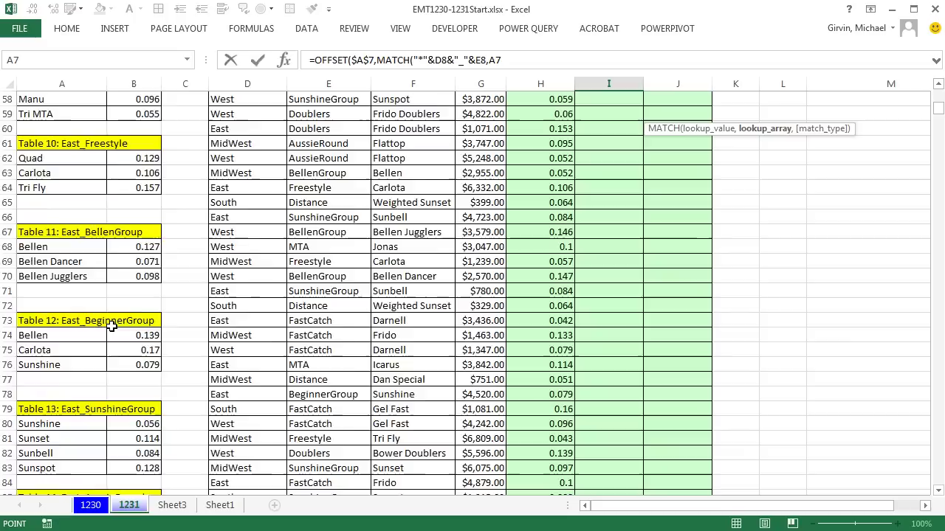
pyautogui.scroll(-20, 110, 327)
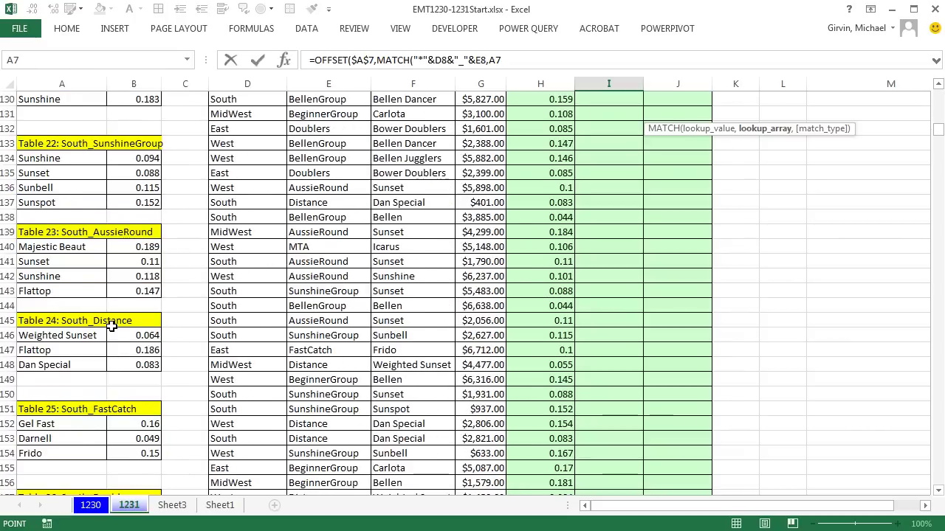
pyautogui.scroll(-14, 110, 327)
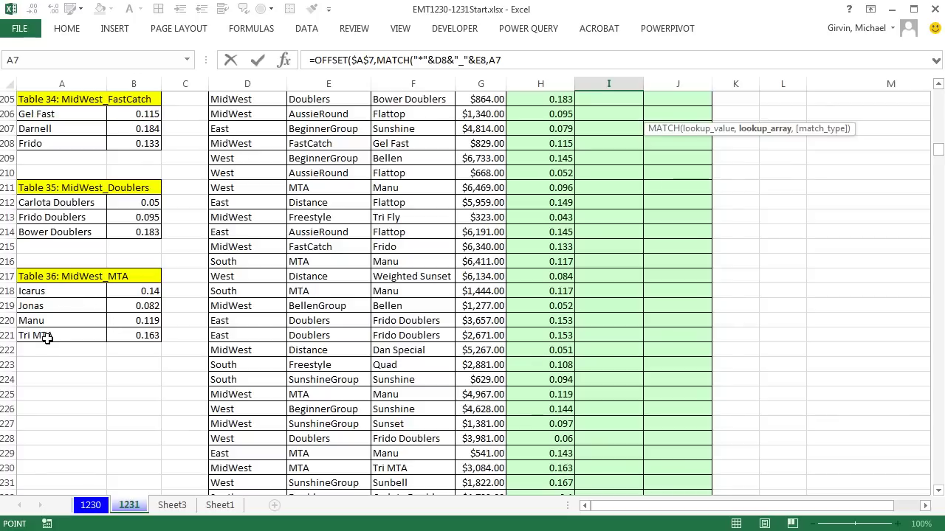
pyautogui.press('shift')
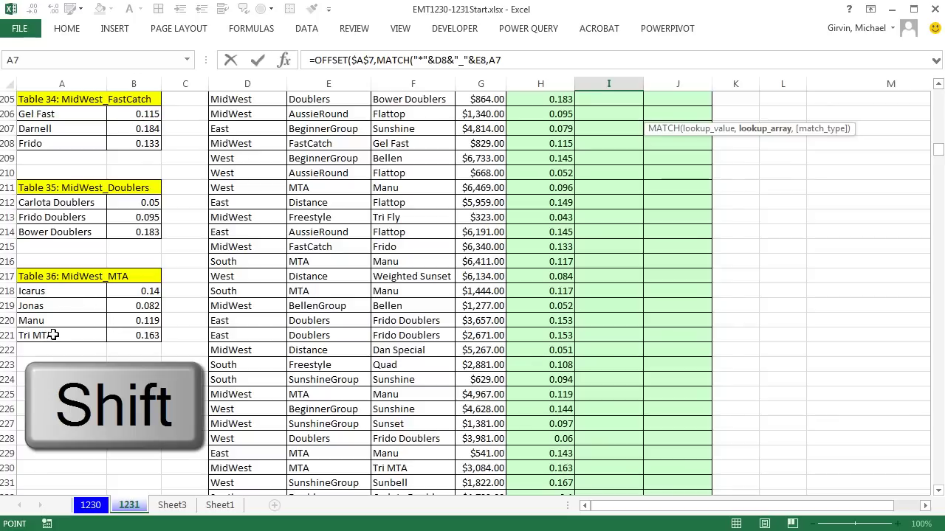
pyautogui.keyDown('shift'); pyautogui.click(52, 335); pyautogui.keyUp('shift')
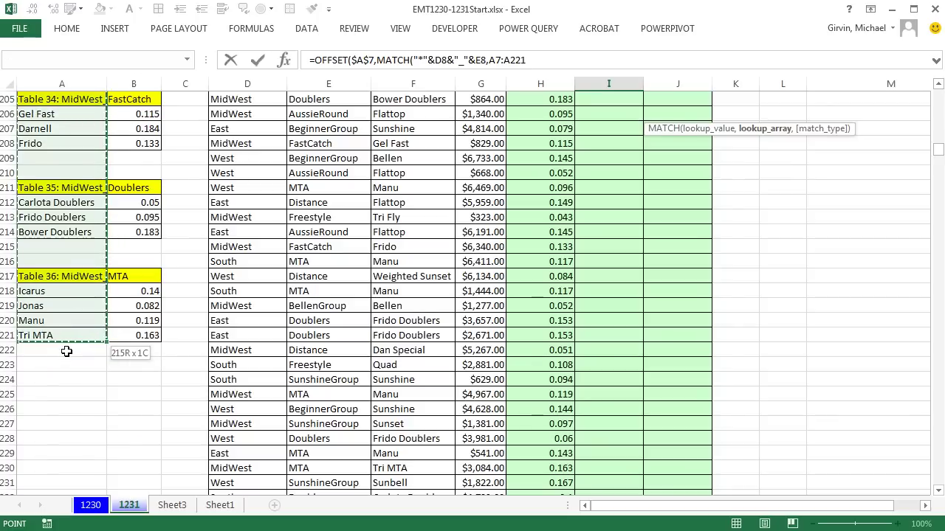
pyautogui.press('F4')
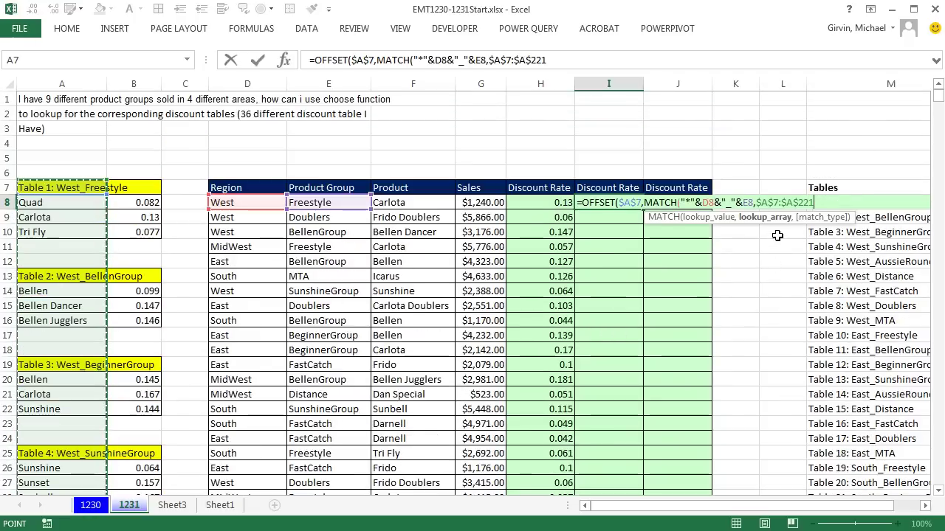
pyautogui.write(',')
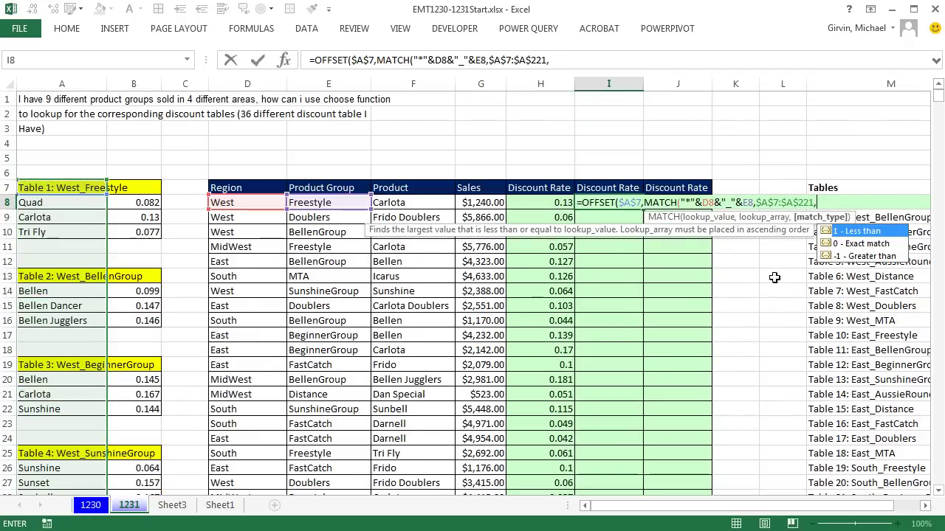
pyautogui.write('0)')
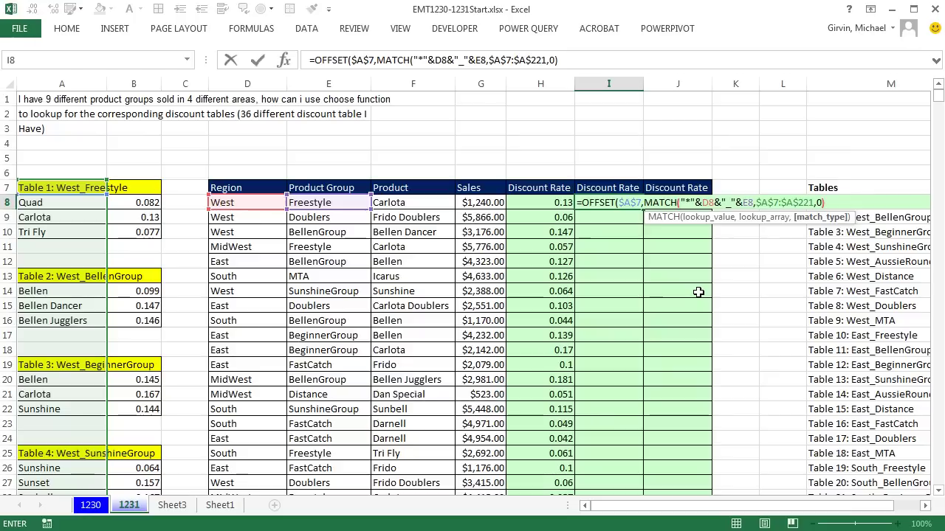
# Finish the OFFSET in I8 with an empty cols argument, height 4 and width 2, and copy it down the second Discount Rate column.
pyautogui.click(657, 218)
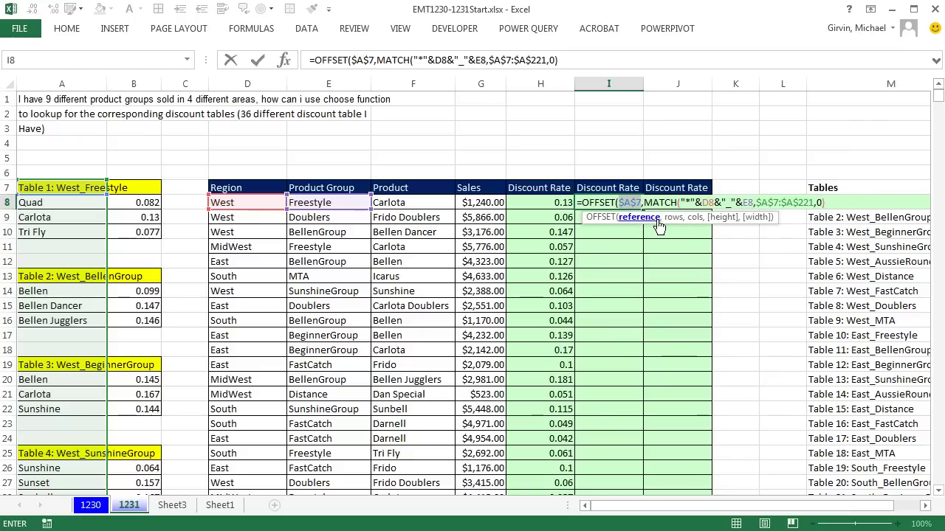
pyautogui.click(669, 218)
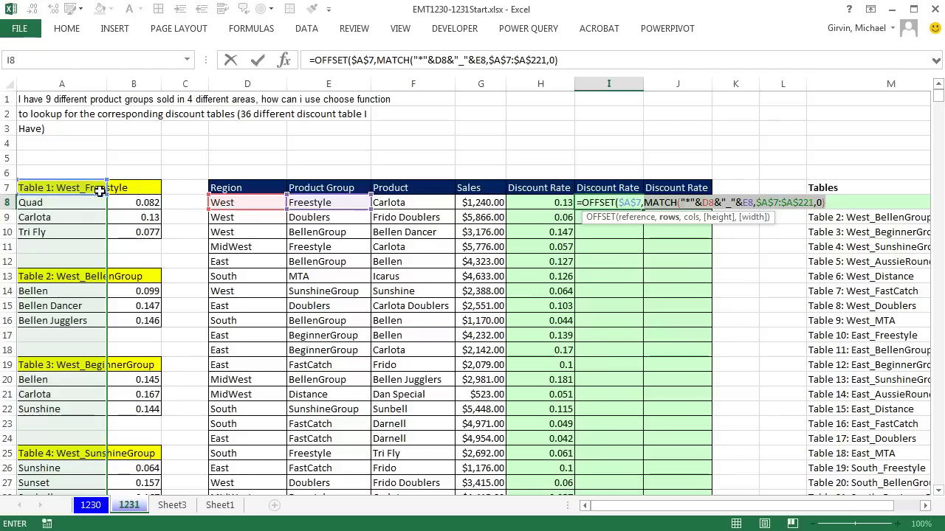
pyautogui.click(834, 200)
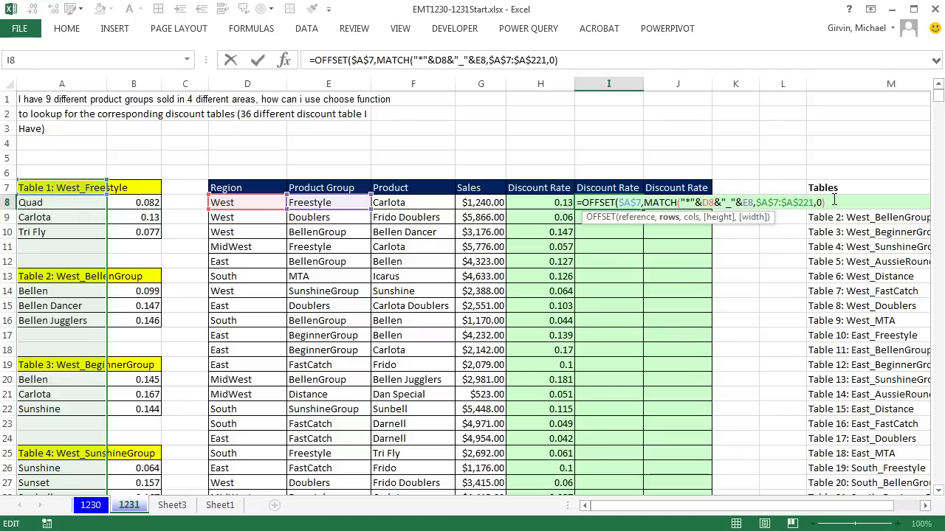
pyautogui.write(',')
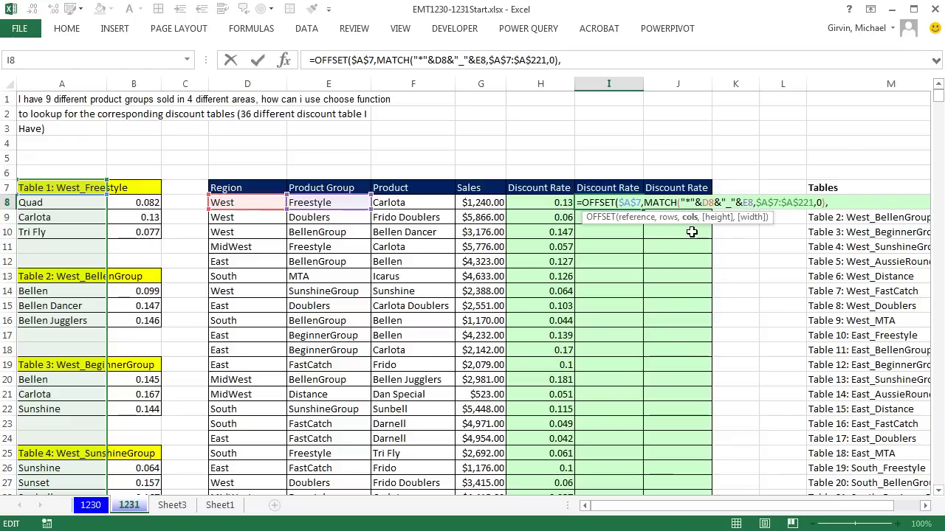
pyautogui.write(',4')
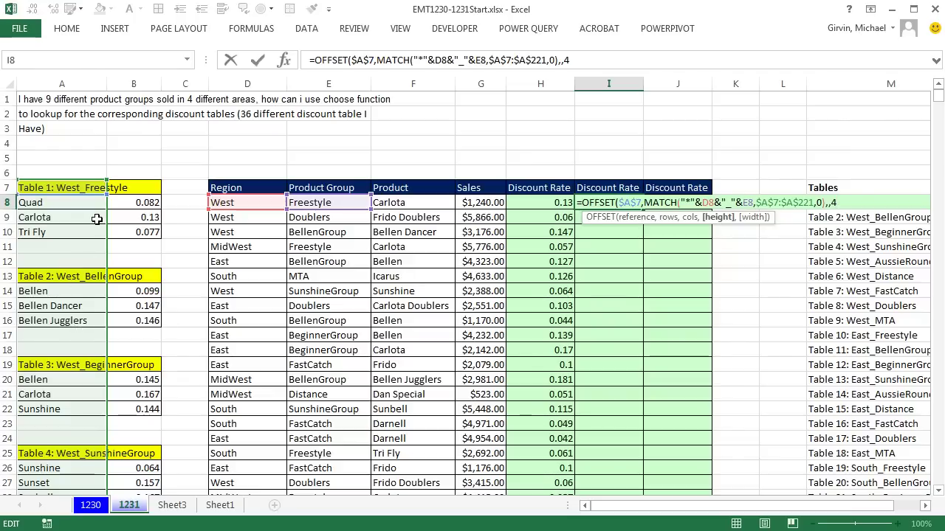
pyautogui.write(',2')
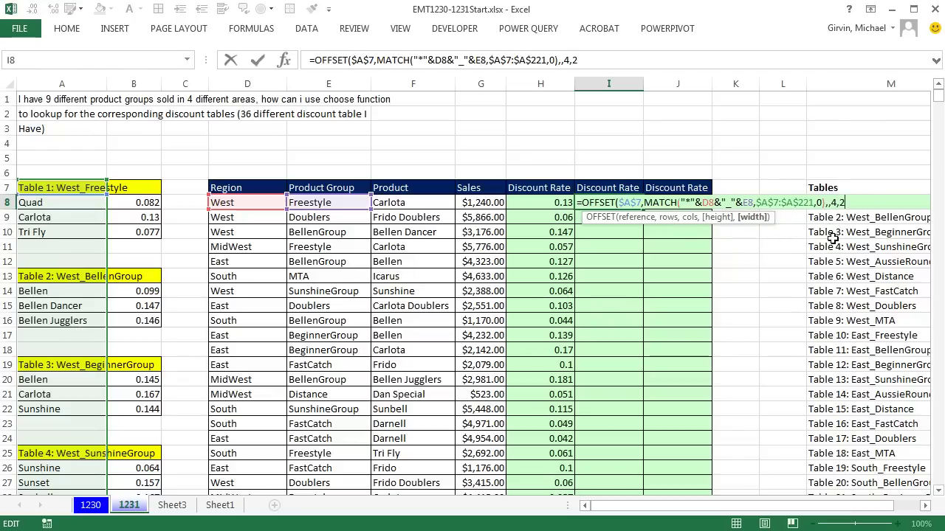
pyautogui.write(')')
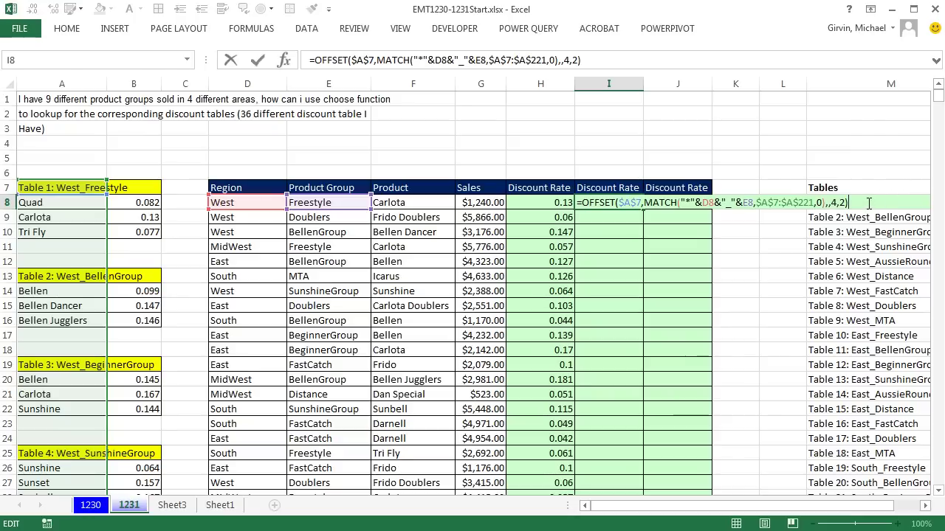
pyautogui.hotkey('ctrl', 'Return')
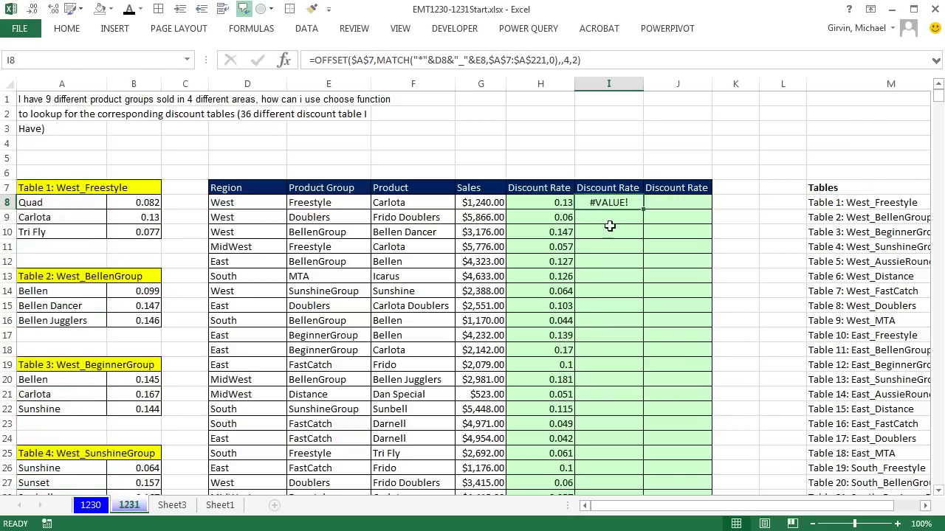
pyautogui.doubleClick(643, 209)
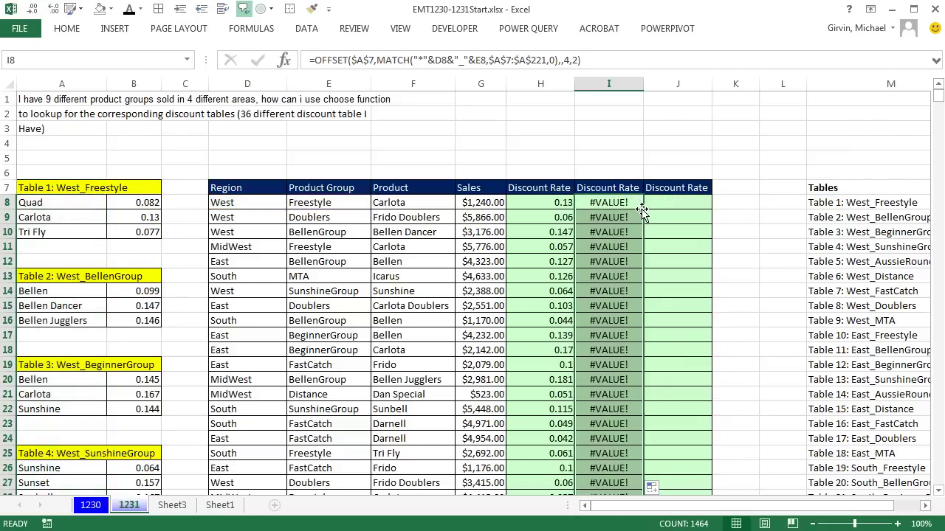
# Evaluate the whole OFFSET formula in I8 to inspect the array it returns, then discard the evaluation.
pyautogui.doubleClick(611, 203)
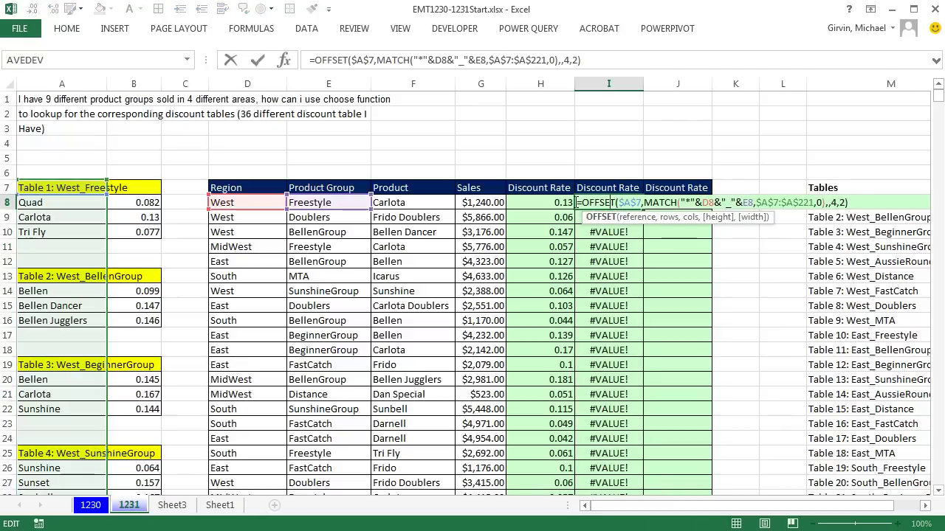
pyautogui.moveTo(583, 204); pyautogui.dragTo(888, 215)
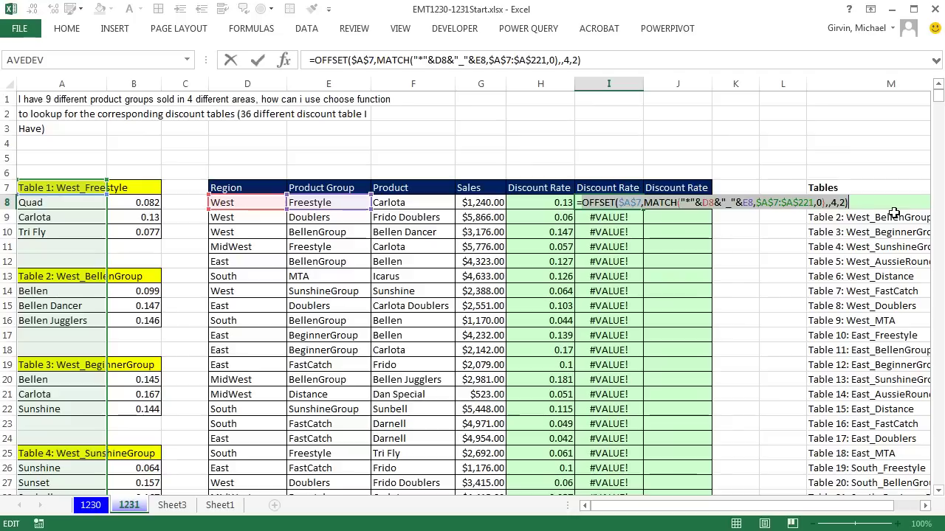
pyautogui.press('F9')
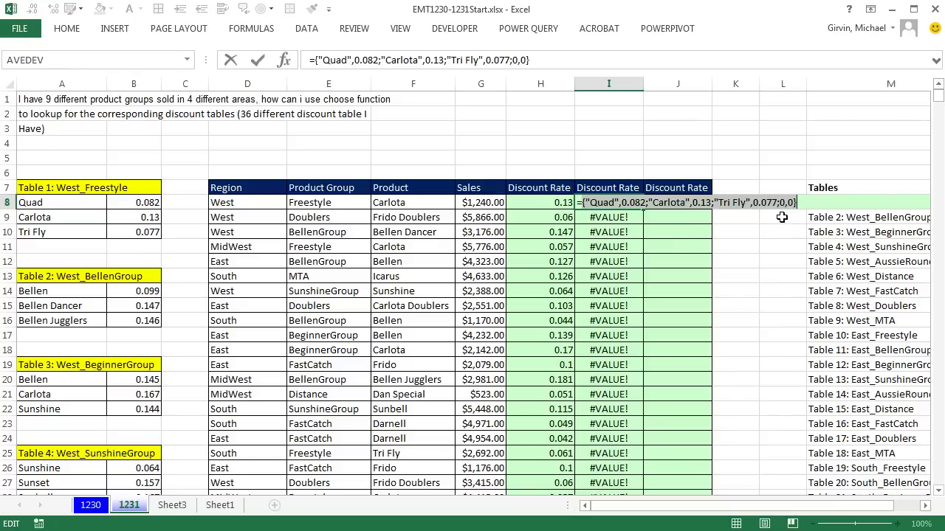
pyautogui.press('Escape')
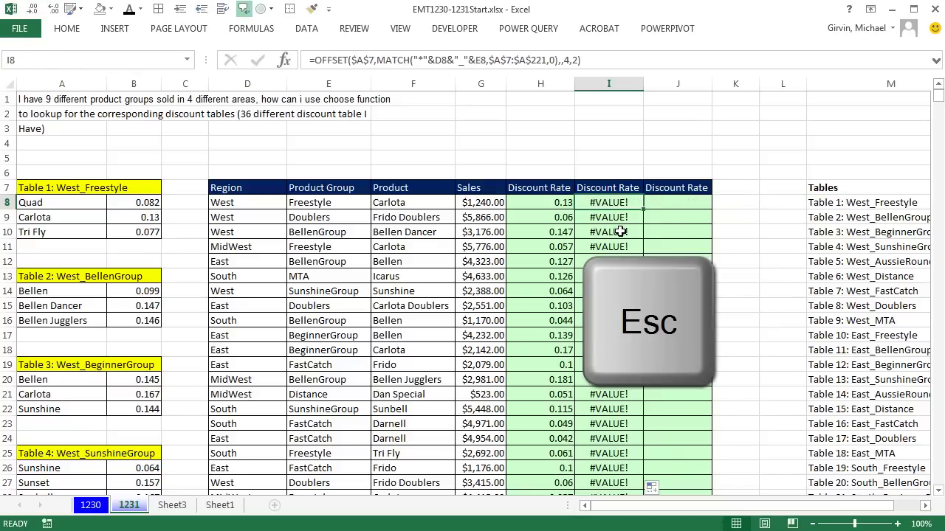
# Evaluate the OFFSET formula in I10 to check the table returned for West BellenGroup, keeping the formula itself.
pyautogui.doubleClick(588, 232)
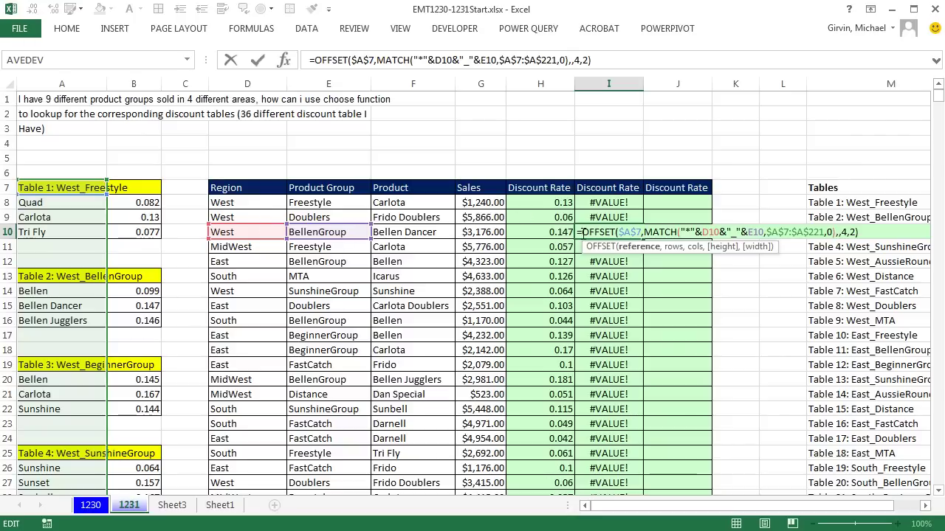
pyautogui.hotkey('shift', 'End')
pyautogui.press('F9')
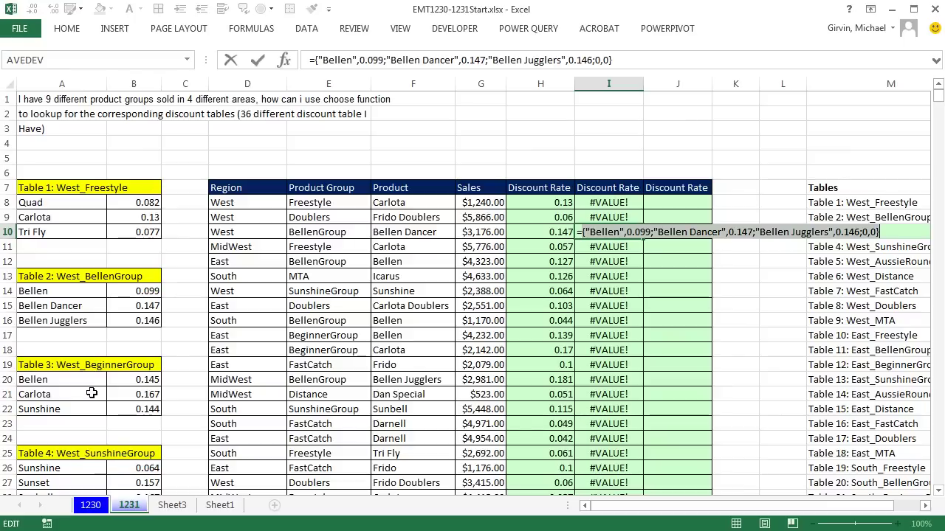
pyautogui.press('Escape')
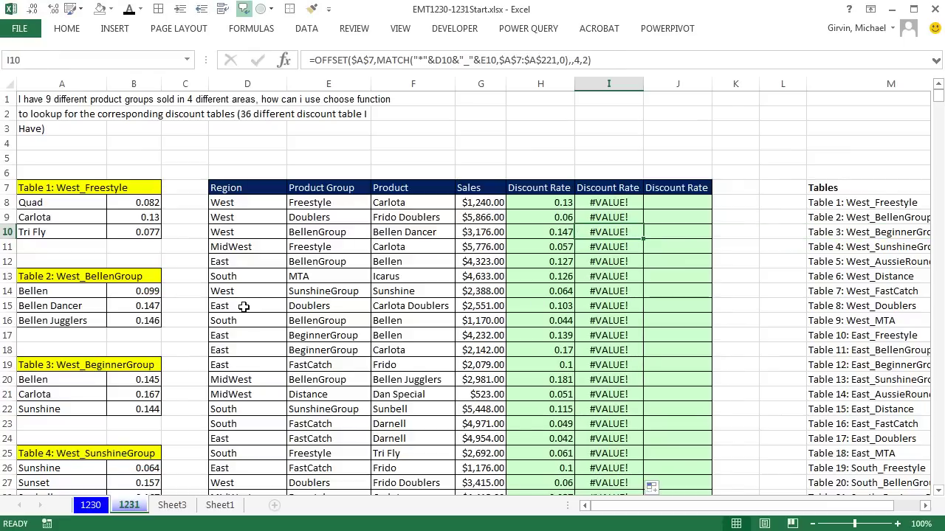
# Evaluate the OFFSET formula in I14 to check the table returned for West SunshineGroup, keeping the formula itself.
pyautogui.scroll(-1, 244, 305)
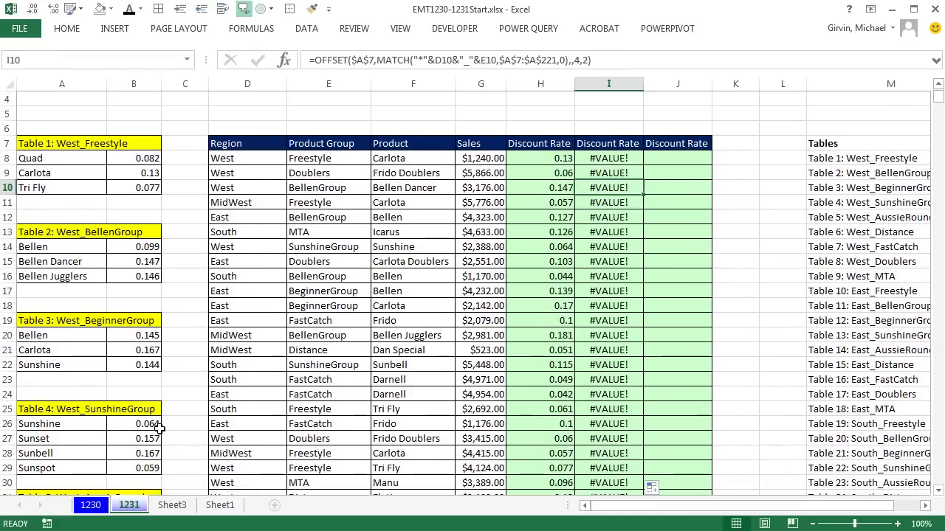
pyautogui.doubleClick(624, 247)
pyautogui.moveTo(584, 246); pyautogui.dragTo(857, 247)
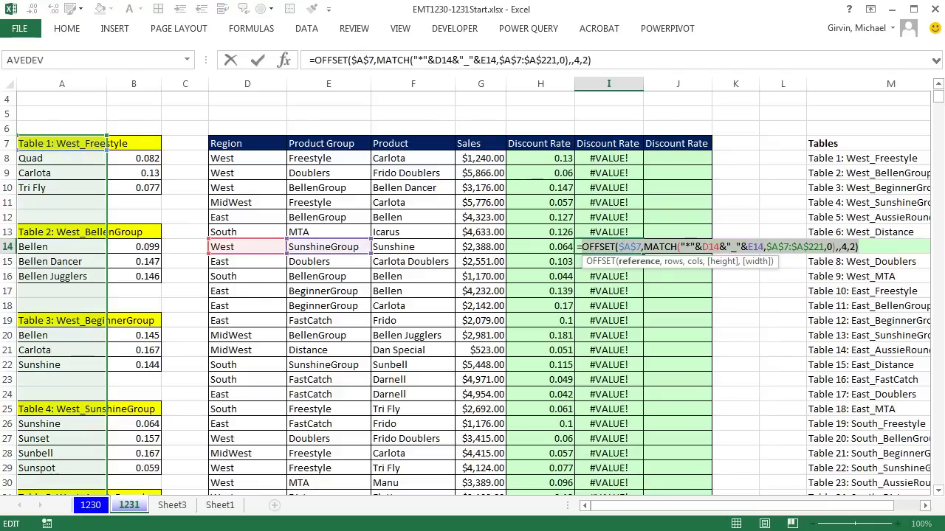
pyautogui.press('F9')
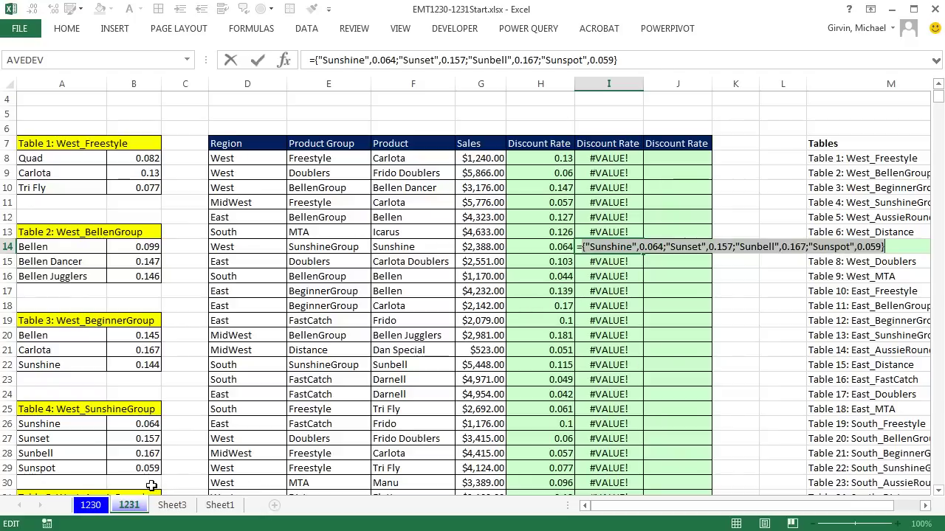
pyautogui.press('Escape')
# Wrap the OFFSET formula in I8 in a VLOOKUP with product cell F8 as lookup value and the OFFSET as table array.
pyautogui.click(598, 158)
pyautogui.press('F2')
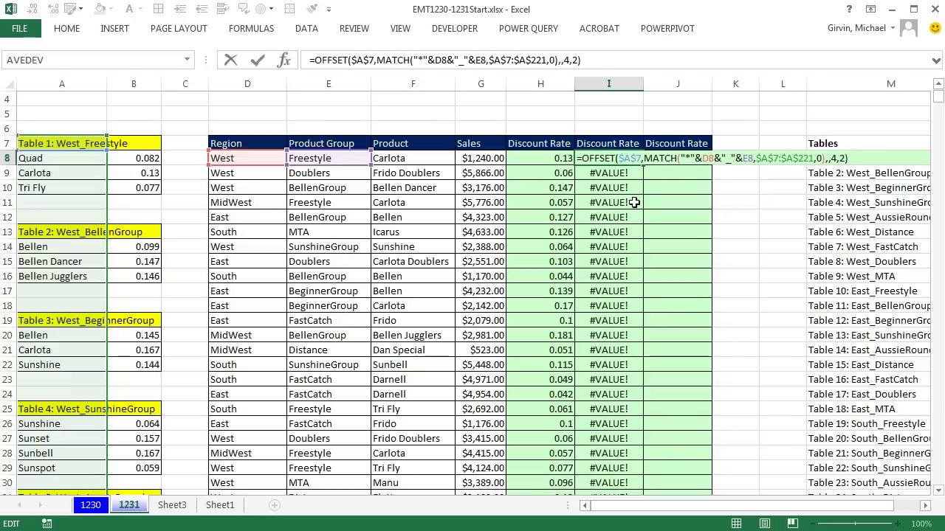
pyautogui.write('VLOOKUP(')
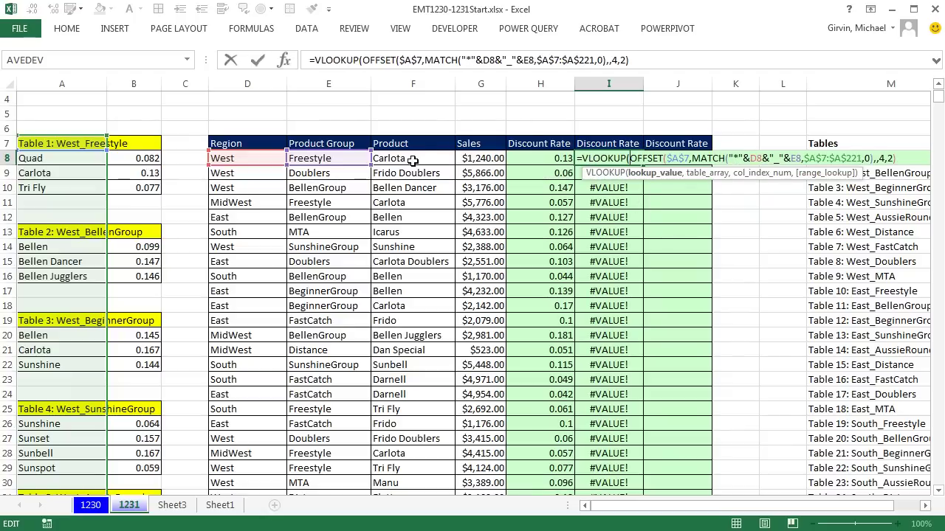
pyautogui.click(413, 160)
pyautogui.write(',')
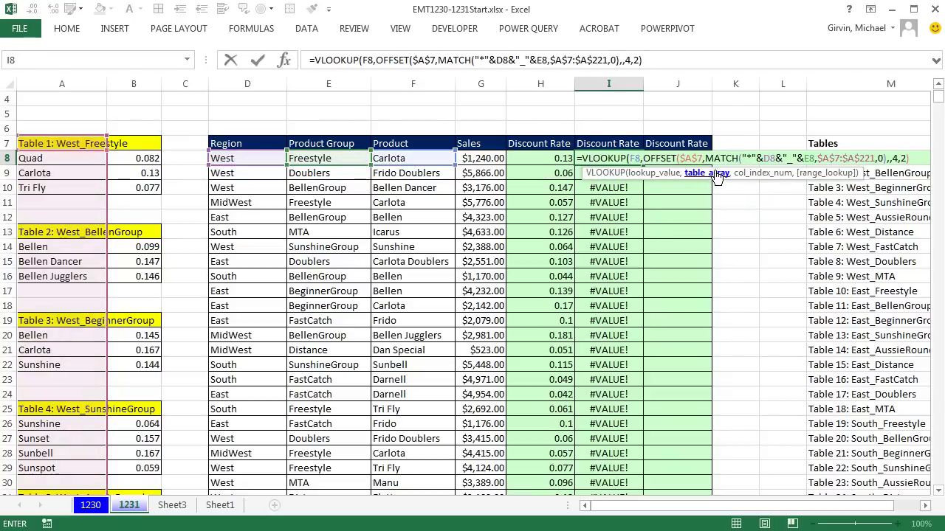
# Finish the VLOOKUP in I8 with column index 2 and exact match 0, and copy it down the second Discount Rate column.
pyautogui.click(916, 157)
pyautogui.write(',')
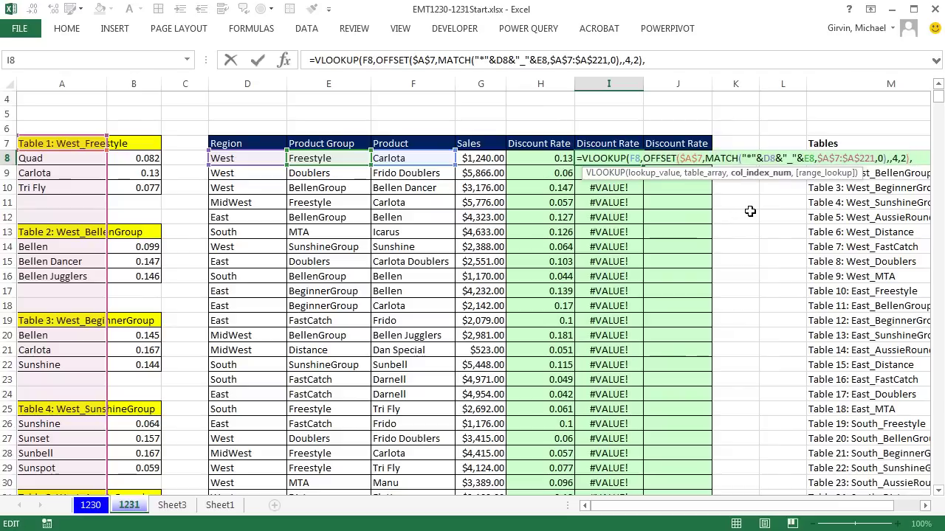
pyautogui.write('2,0)')
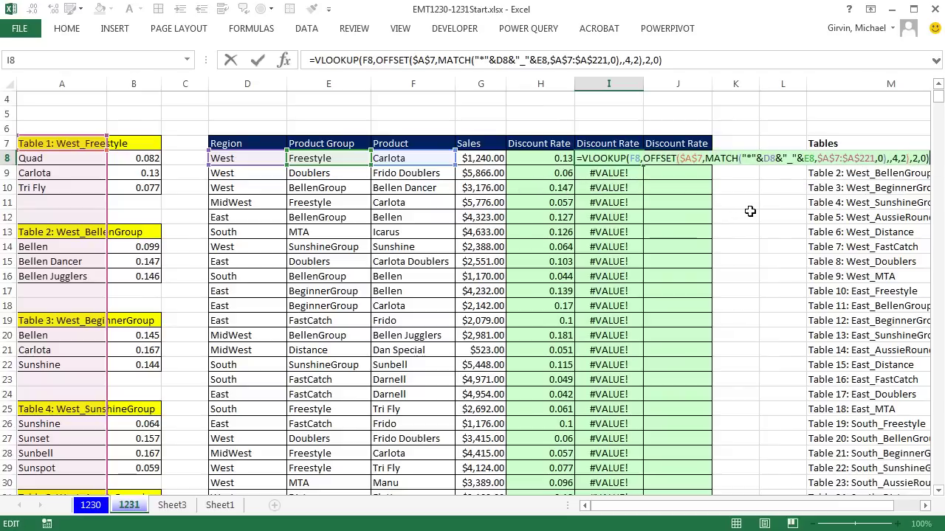
pyautogui.hotkey('ctrl', 'Return')
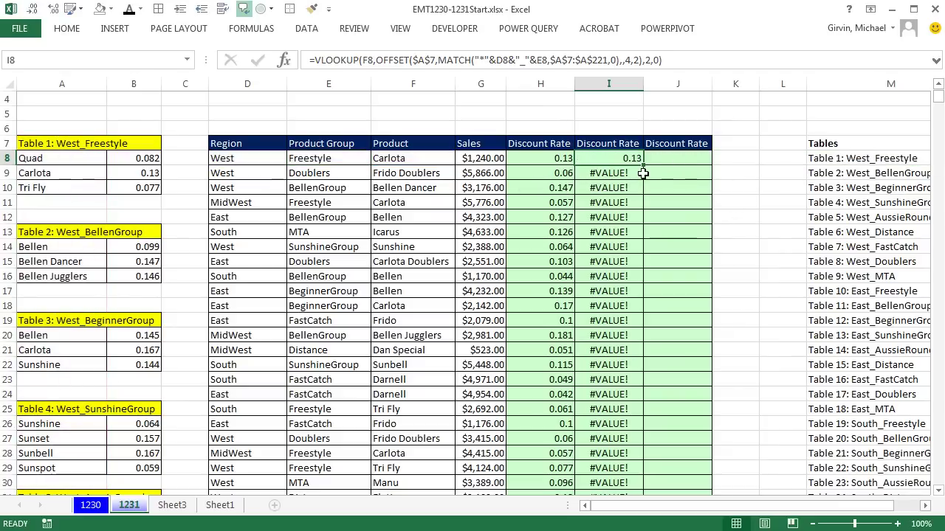
pyautogui.doubleClick(643, 165)
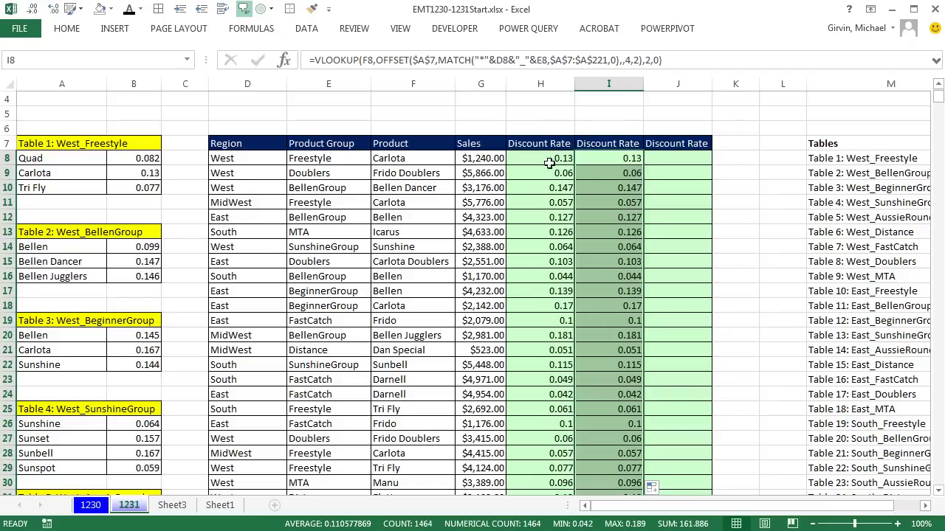
# Enter the comparison formula =I8=H8 in J8 and copy it down the third Discount Rate column.
pyautogui.click(698, 162)
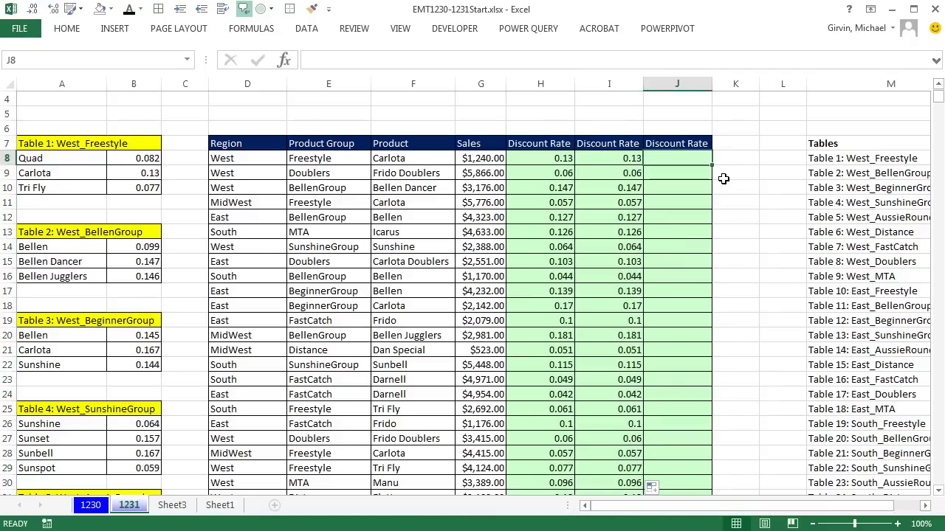
pyautogui.write('=')
pyautogui.click(613, 161)
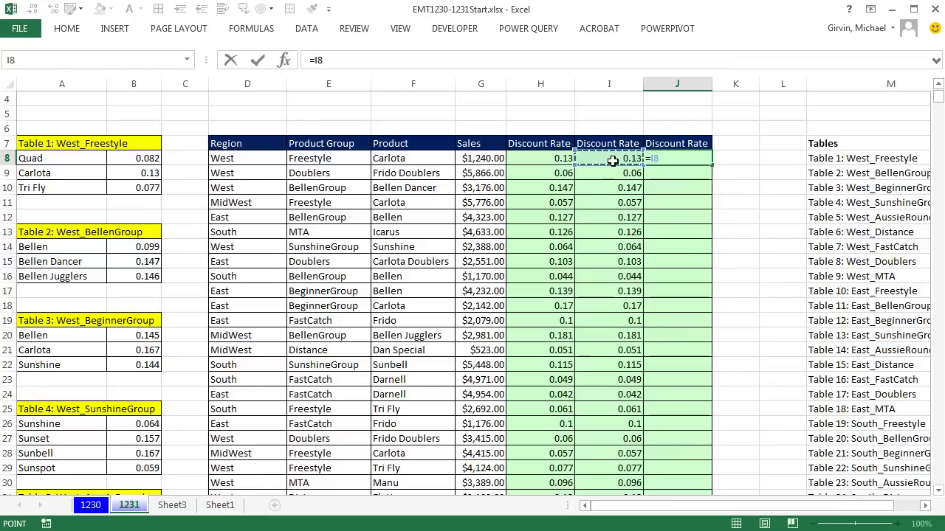
pyautogui.write('=')
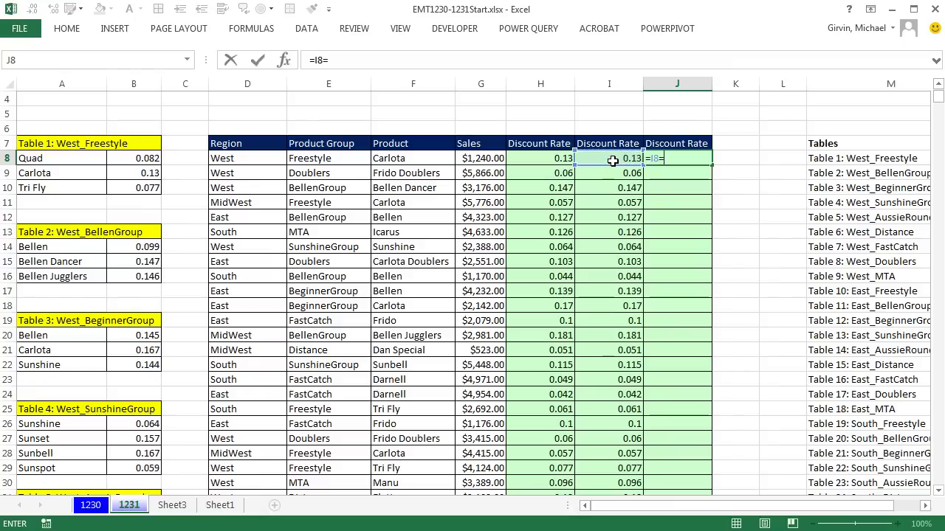
pyautogui.click(563, 159)
pyautogui.hotkey('ctrl', 'Return')
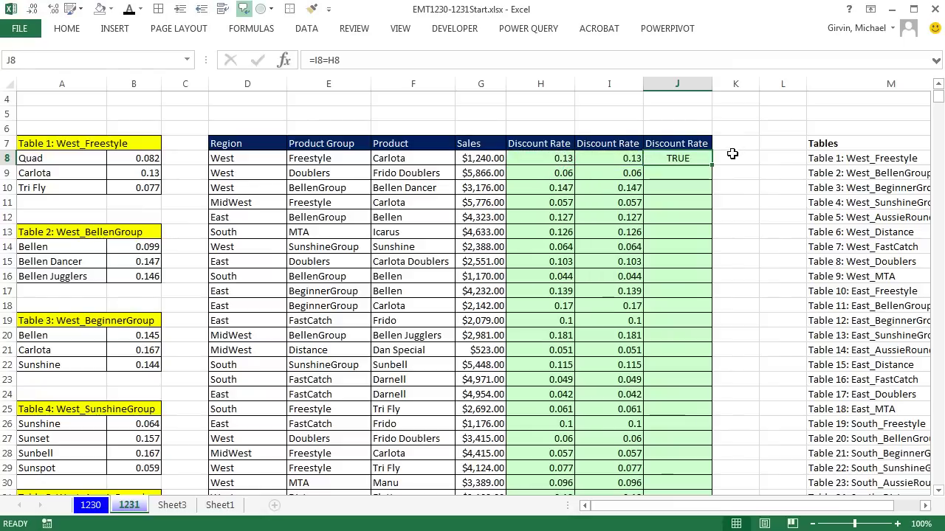
pyautogui.doubleClick(714, 164)
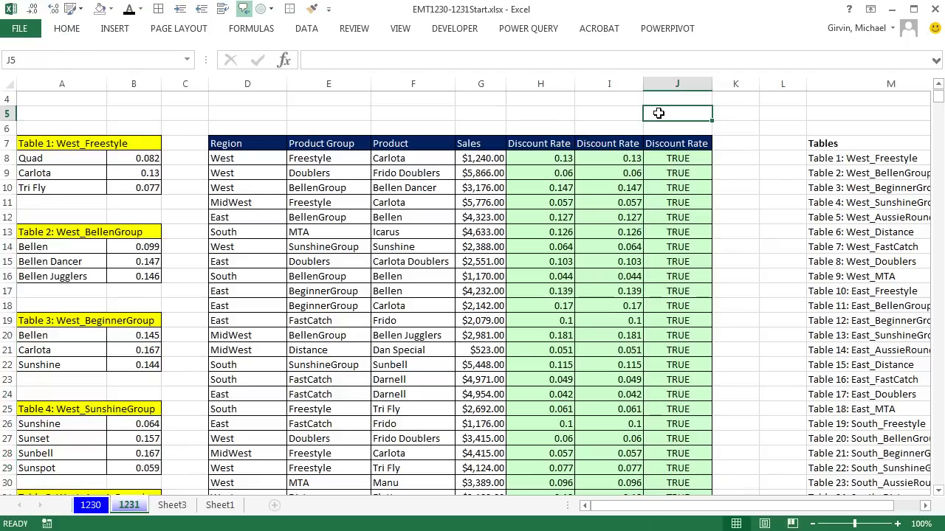
# Count the mismatches in J5 with =COUNTIFS(J8:J1471,FALSE).
pyautogui.write('=countif')
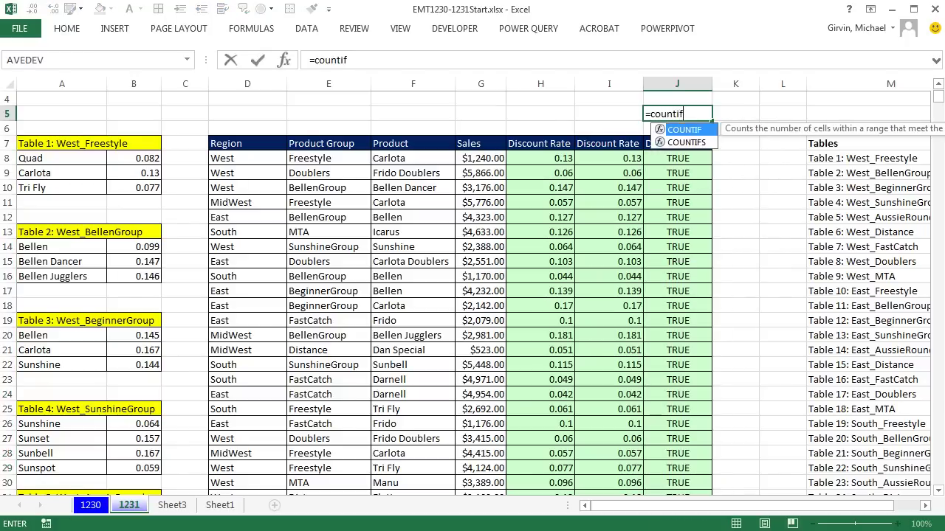
pyautogui.press('Down')
pyautogui.press('Tab')
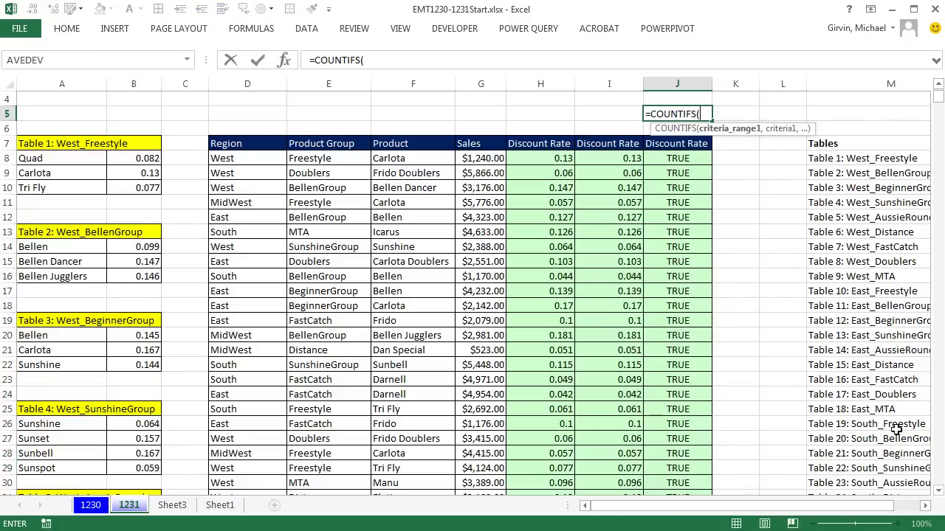
pyautogui.click(689, 158)
pyautogui.hotkey('ctrl', 'shift', 'Down')
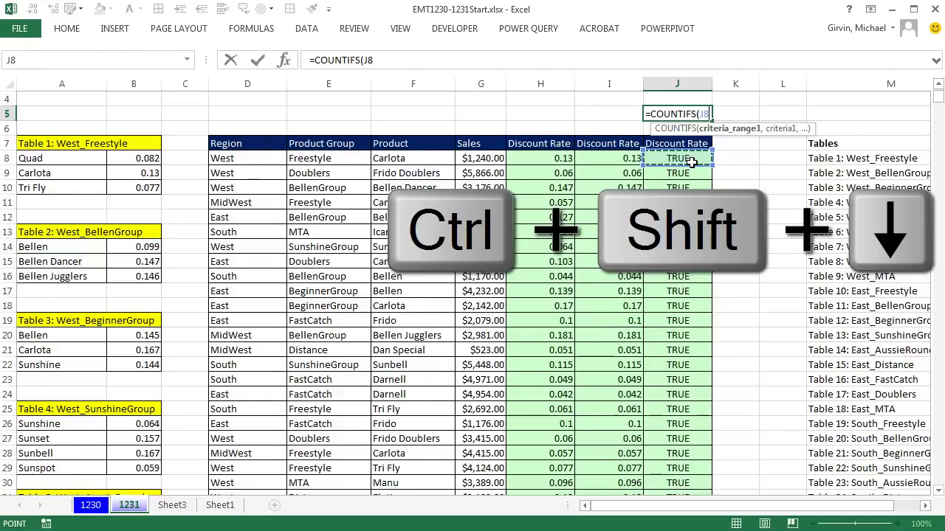
pyautogui.hotkey('ctrl', 'BackSpace')
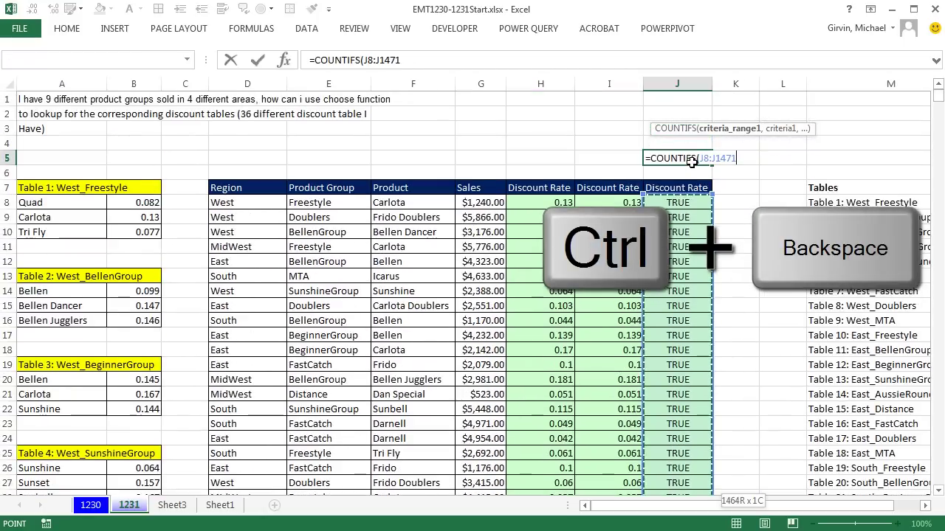
pyautogui.write(',false')
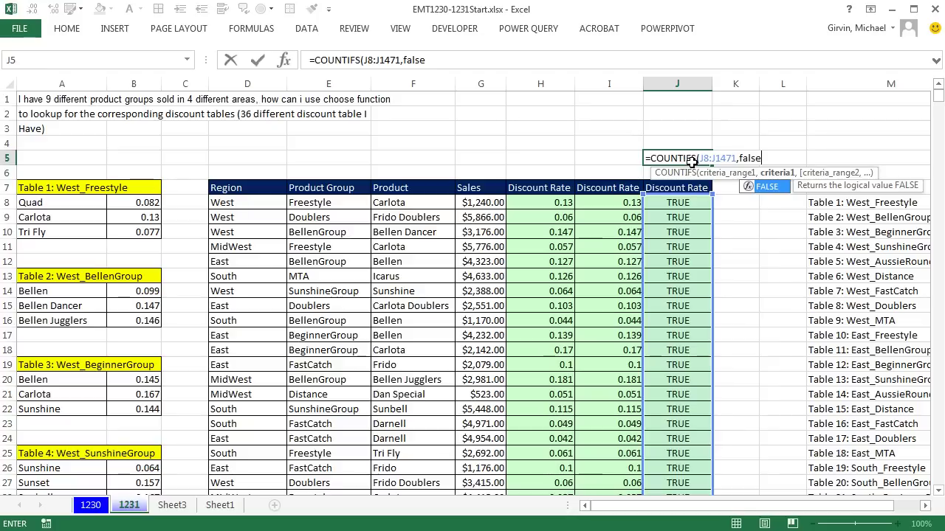
pyautogui.press('Tab')
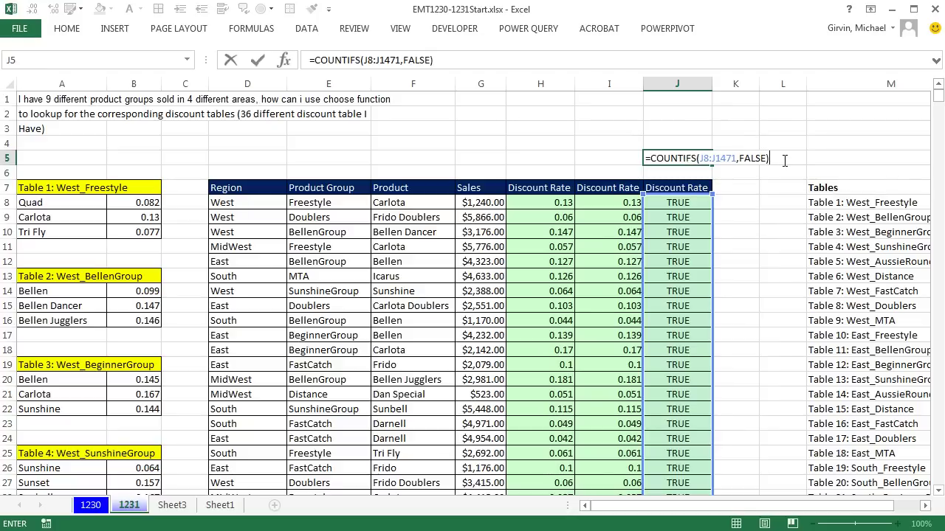
pyautogui.hotkey('ctrl', 'Return')
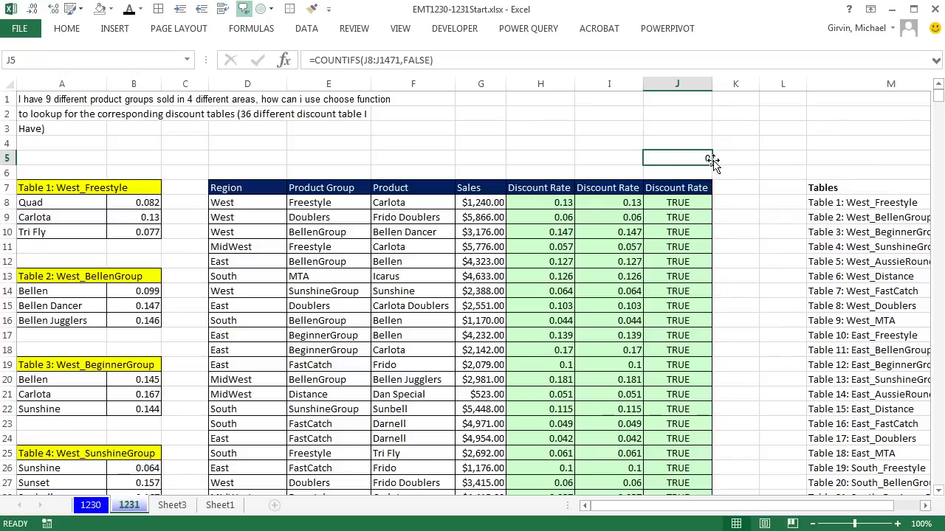
# Clear the mismatch count in J5 and all comparison formulas from J8 down the third Discount Rate column.
pyautogui.click(690, 205)
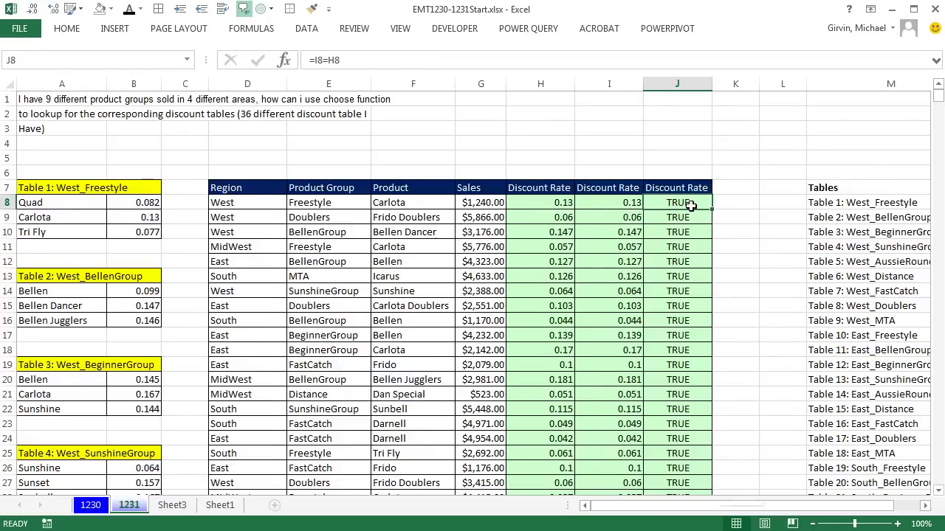
pyautogui.hotkey('ctrl', 'shift', 'Down')
pyautogui.press('Delete')
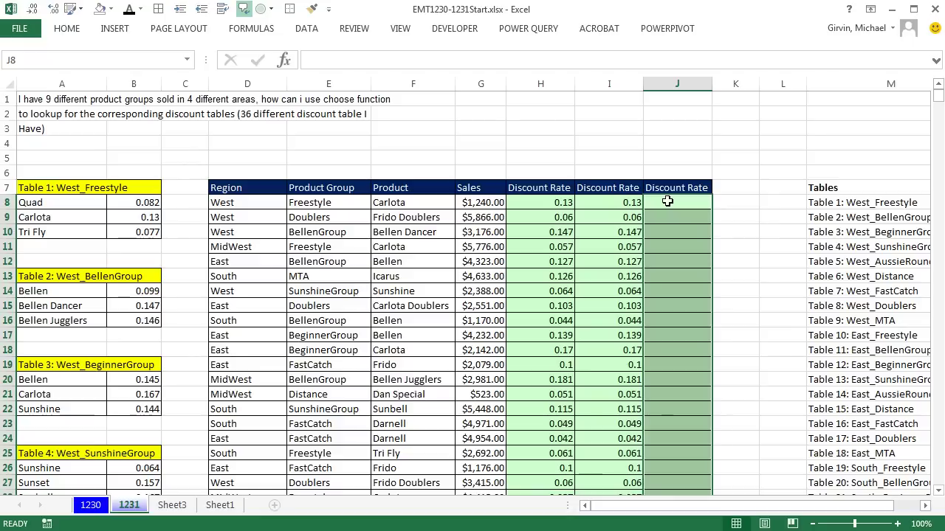
pyautogui.click(668, 202)
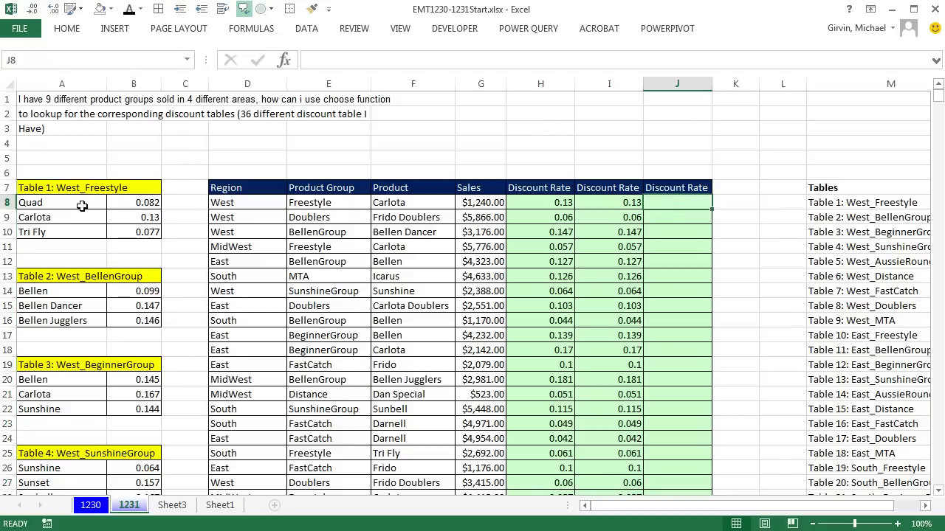
# Review the VLOOKUP and CHOOSE formula in H8 and the Table 1 and Table 2 ranges, A8:B10 and A14:B16.
pyautogui.doubleClick(553, 204)
pyautogui.press('Escape')
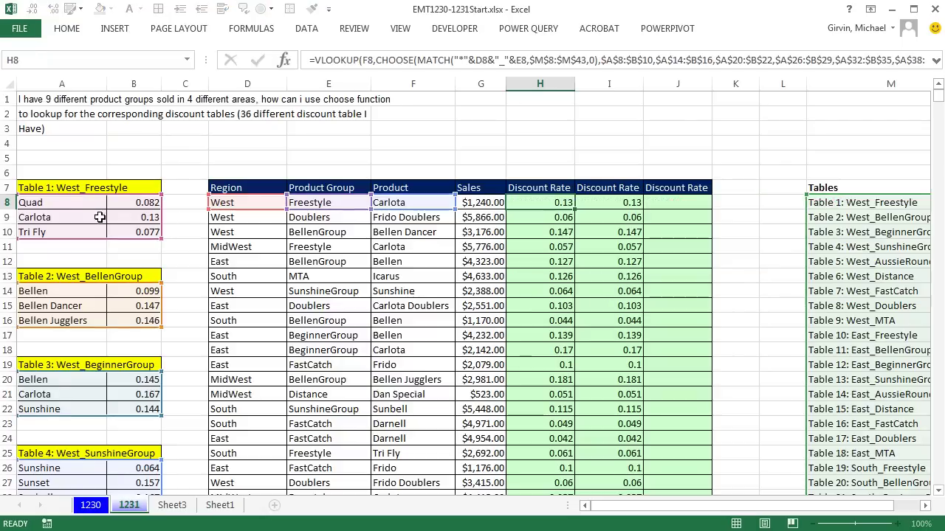
pyautogui.moveTo(64, 202); pyautogui.dragTo(150, 232)
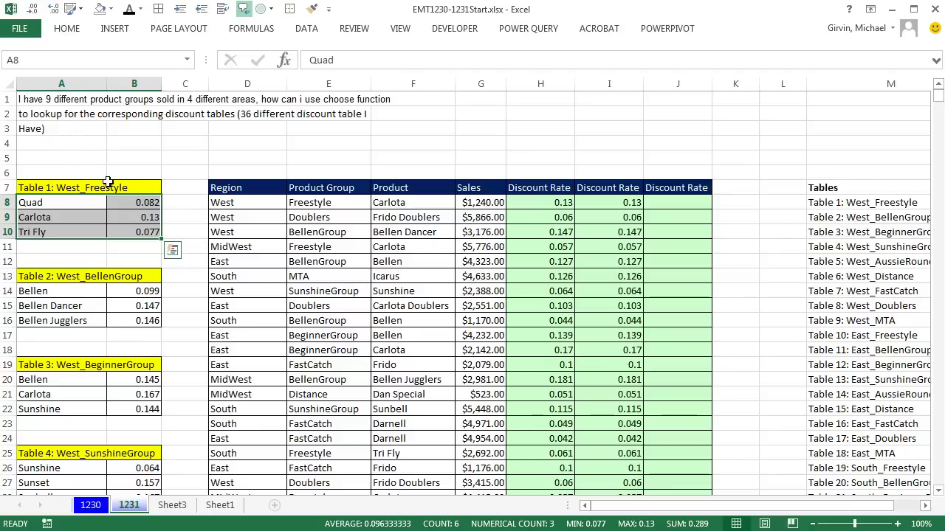
pyautogui.moveTo(74, 292); pyautogui.dragTo(144, 324)
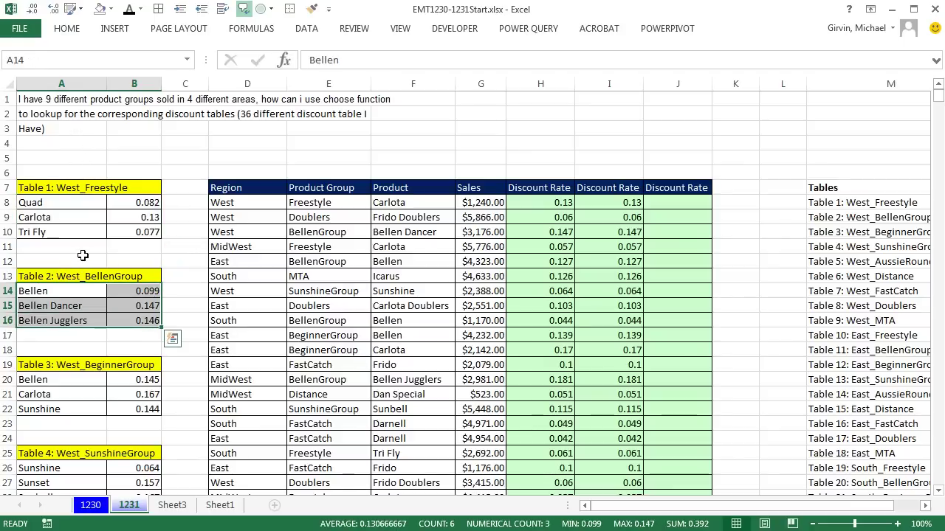
# Name the Table 1 range A8:B10 West_Freestyle, copying the name from its heading, and reselect the range to check the name.
pyautogui.click(672, 205)
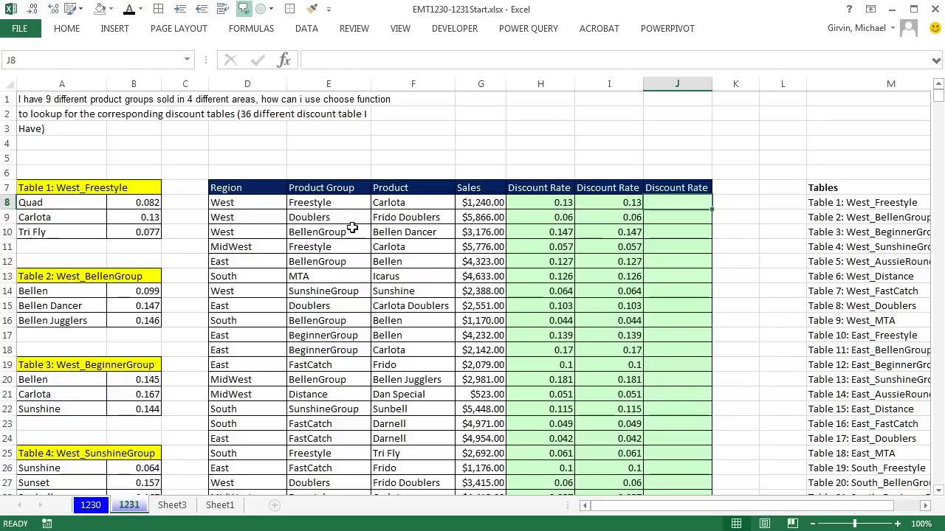
pyautogui.doubleClick(63, 189)
pyautogui.moveTo(56, 188); pyautogui.dragTo(127, 189)
pyautogui.hotkey('ctrl', 'c')
pyautogui.press('Escape')
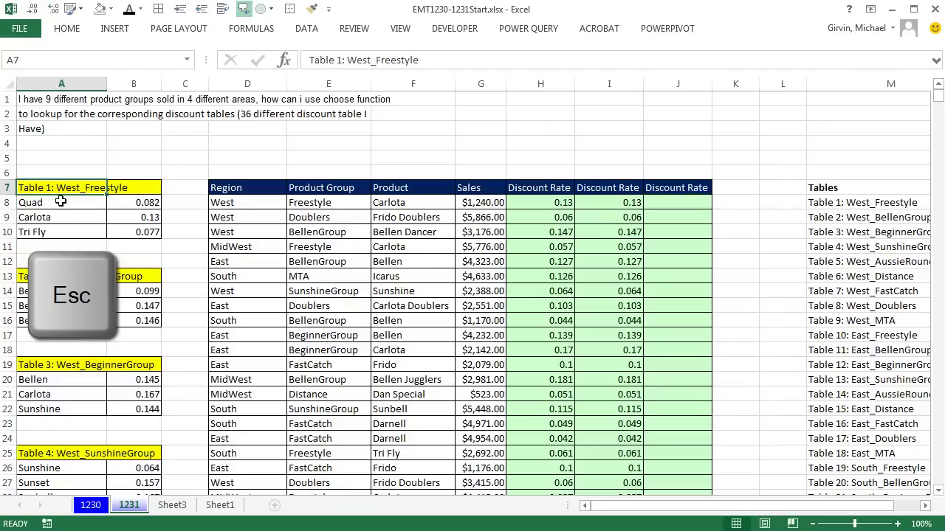
pyautogui.moveTo(70, 205); pyautogui.dragTo(144, 233)
pyautogui.click(90, 59)
pyautogui.hotkey('ctrl', 'v')
pyautogui.press('Return')
pyautogui.click(177, 235)
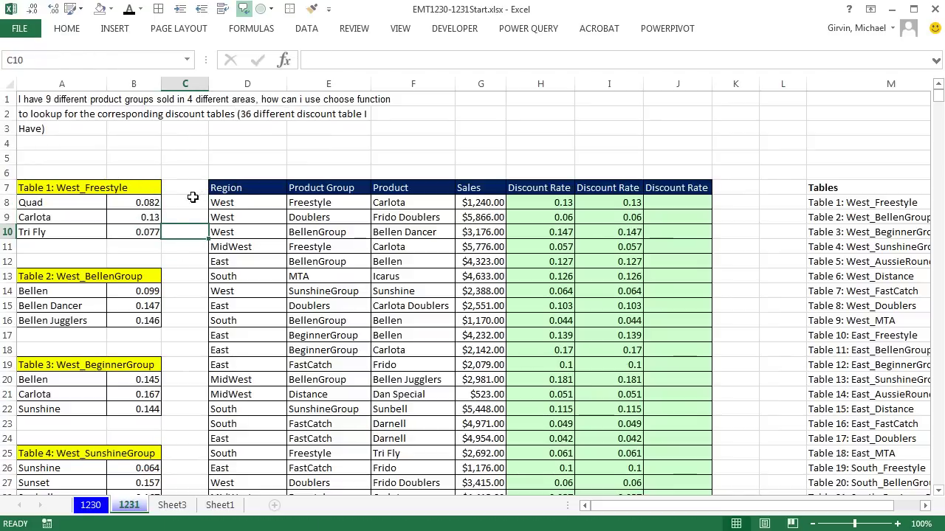
pyautogui.moveTo(65, 206); pyautogui.dragTo(152, 229)
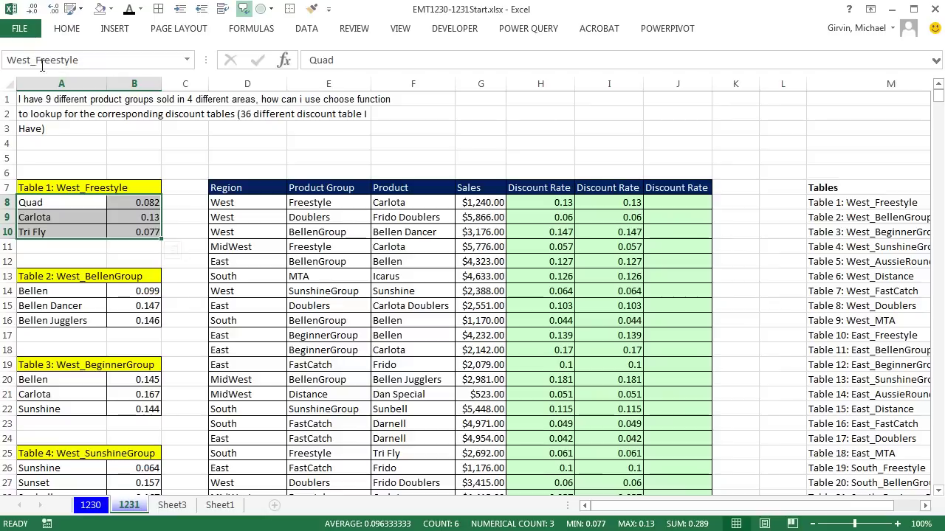
# Name the Table 2 range A14:B16 West_BellenGroup, copying the name from its heading in A13.
pyautogui.moveTo(50, 291); pyautogui.dragTo(118, 291)
pyautogui.click(42, 277)
pyautogui.doubleClick(55, 276)
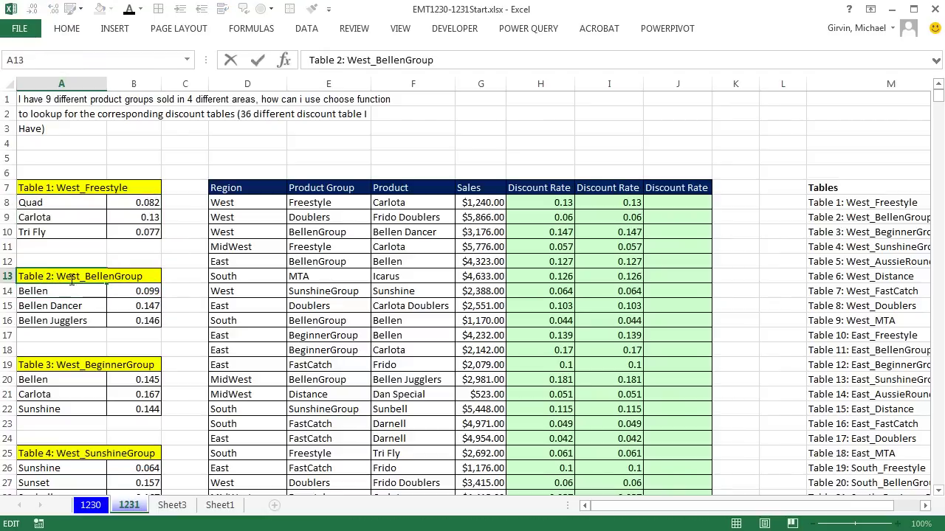
pyautogui.doubleClick(90, 285)
pyautogui.hotkey('ctrl', 'c')
pyautogui.press('Escape')
pyautogui.click(106, 293)
pyautogui.moveTo(109, 293); pyautogui.dragTo(144, 322)
pyautogui.click(69, 58)
pyautogui.hotkey('ctrl', 'v')
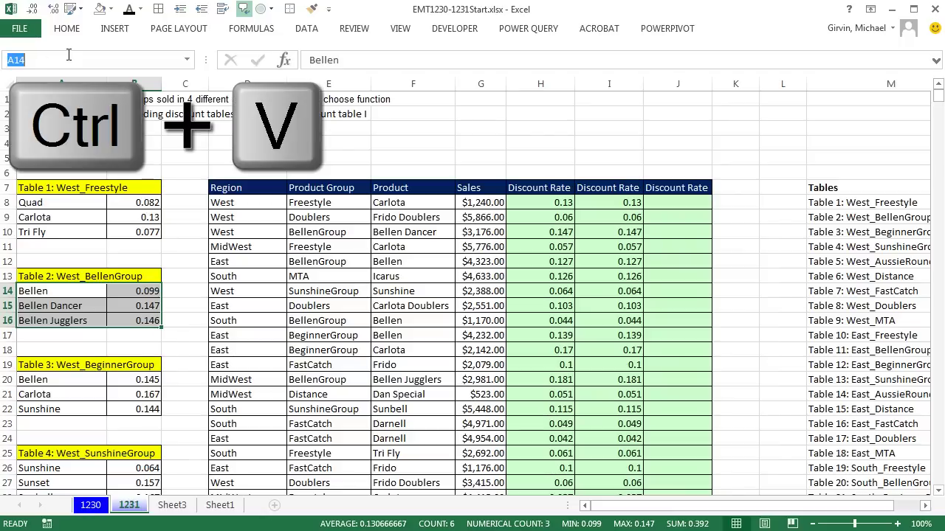
pyautogui.press('Return')
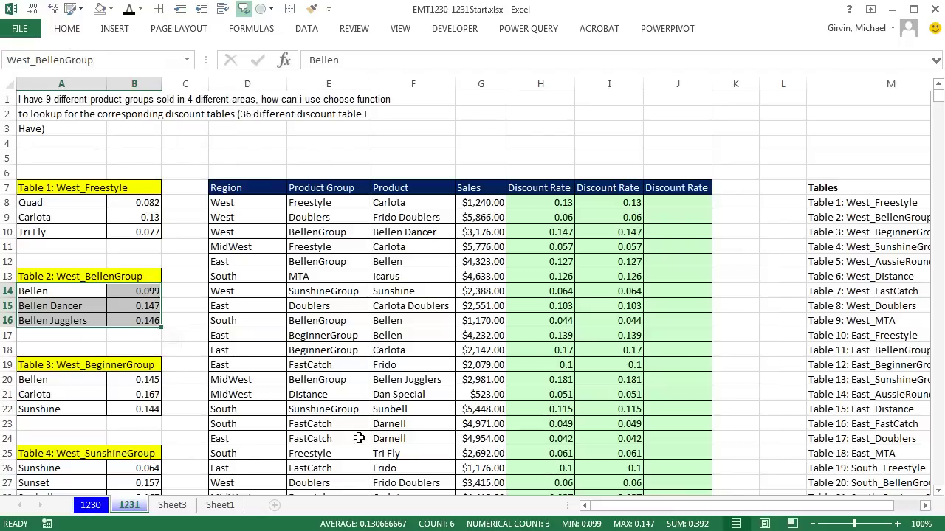
# Name the Table 3 range A20:B22 West_BeginnerGroup, copying the name from its heading in A19.
pyautogui.click(104, 365)
pyautogui.doubleClick(59, 365)
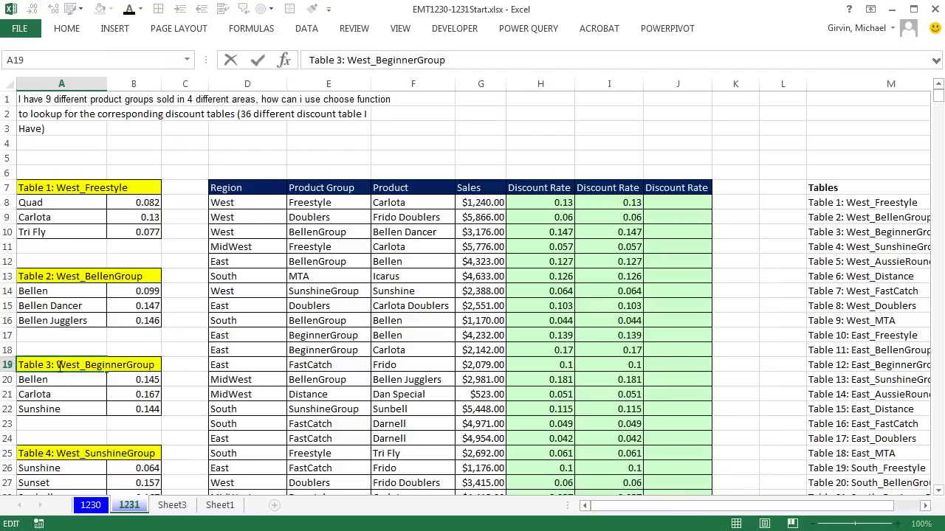
pyautogui.moveTo(59, 365); pyautogui.dragTo(174, 369)
pyautogui.hotkey('ctrl', 'c')
pyautogui.press('Escape')
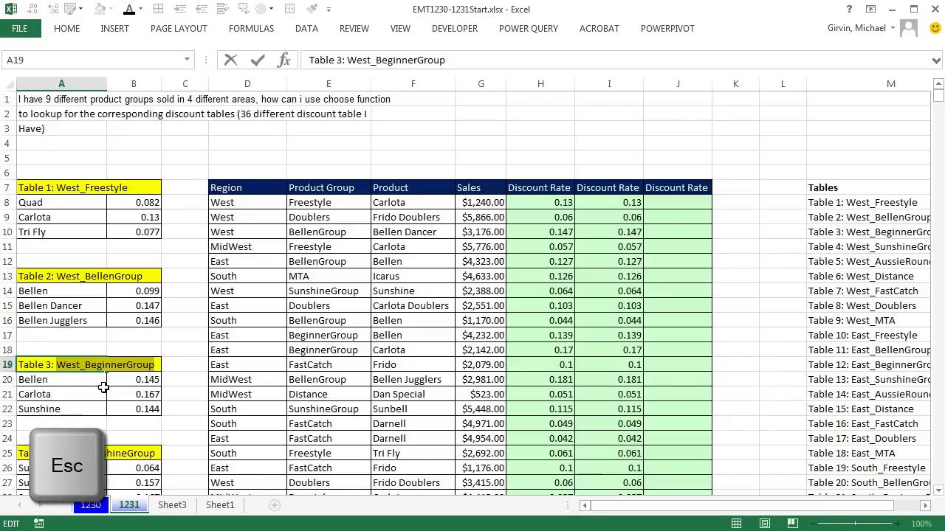
pyautogui.moveTo(69, 379); pyautogui.dragTo(131, 409)
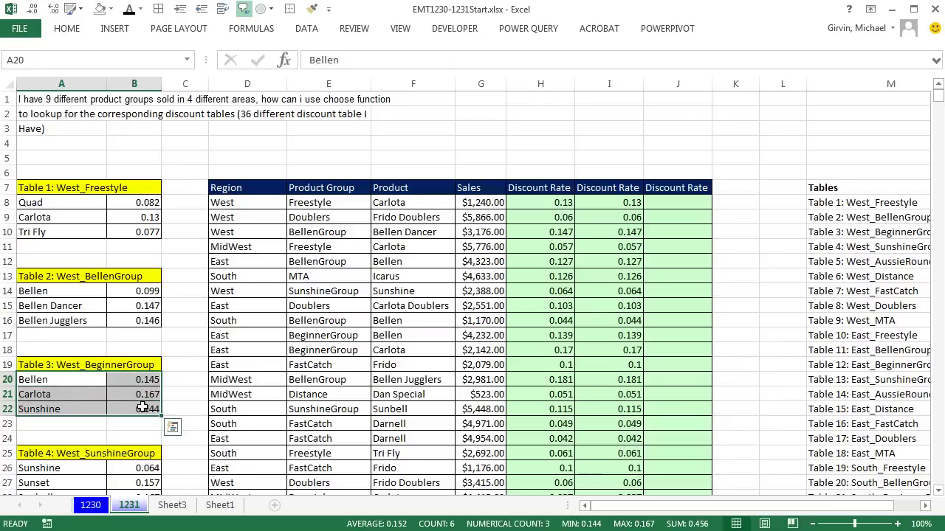
pyautogui.click(146, 61)
pyautogui.hotkey('ctrl', 'v')
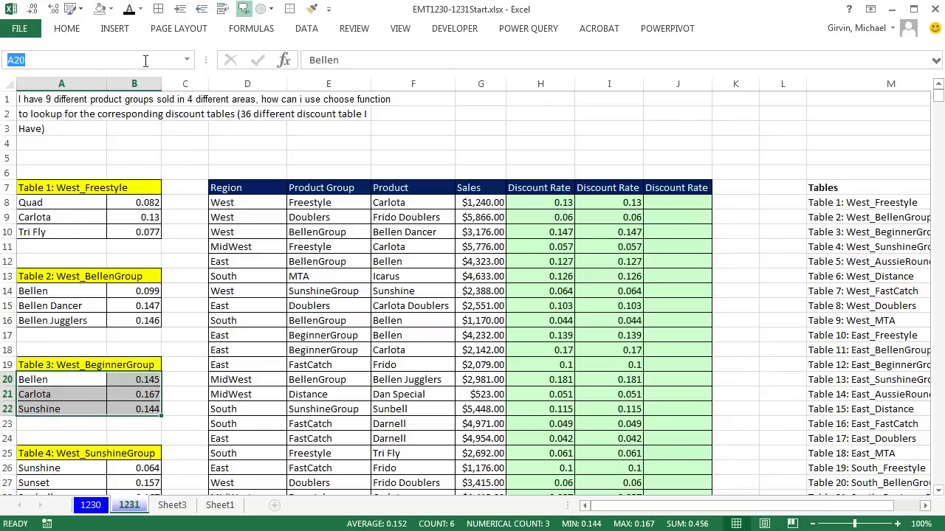
pyautogui.press('Return')
# Review the list of defined names and go to the East_Doublers and East_AussieRound ranges.
pyautogui.click(219, 139)
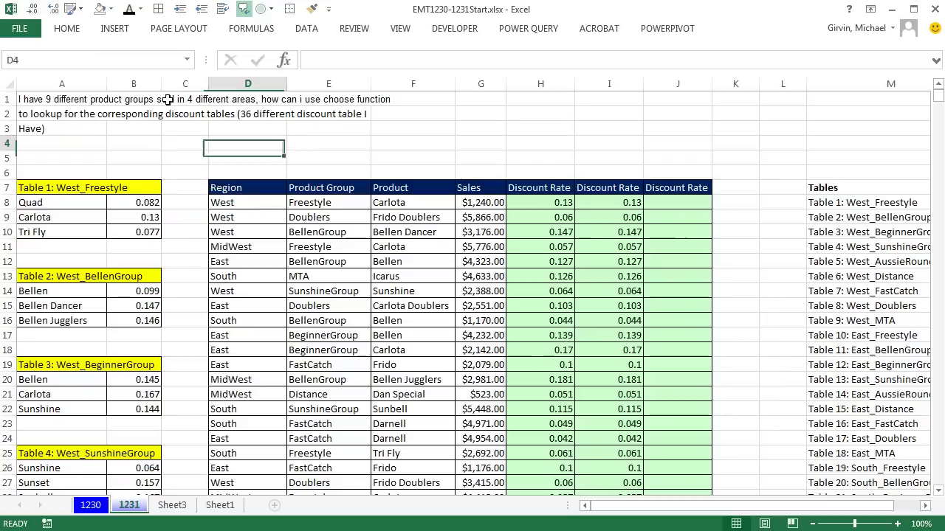
pyautogui.click(186, 62)
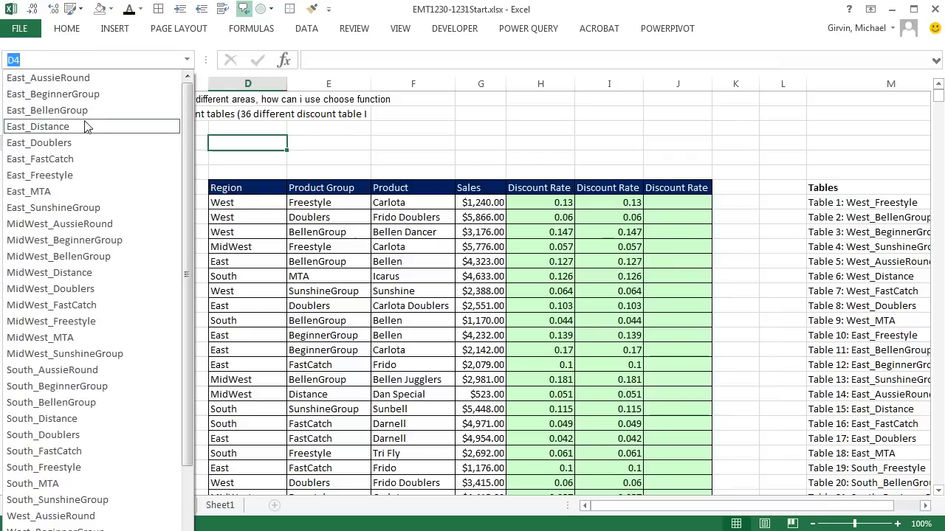
pyautogui.click(83, 145)
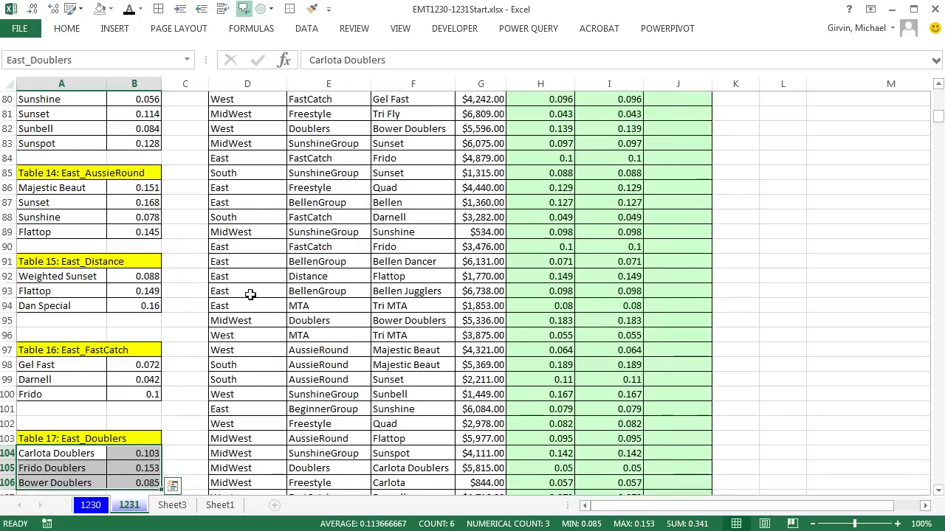
pyautogui.scroll(-5, 188, 321)
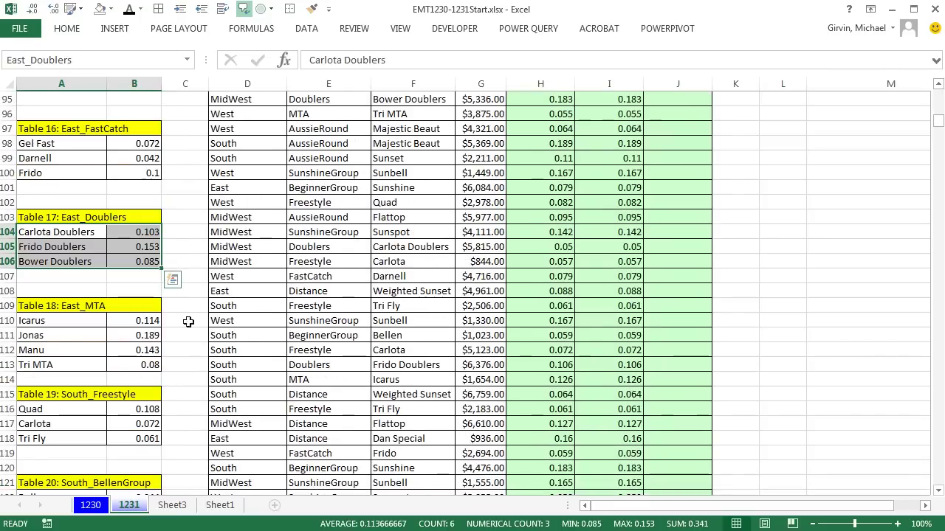
pyautogui.click(187, 60)
pyautogui.press('Up')
pyautogui.press('Up')
pyautogui.press('Up')
pyautogui.press('Return')
# Go to the named ranges East_MTA and East_Freestyle to check which table each one covers.
pyautogui.click(187, 61)
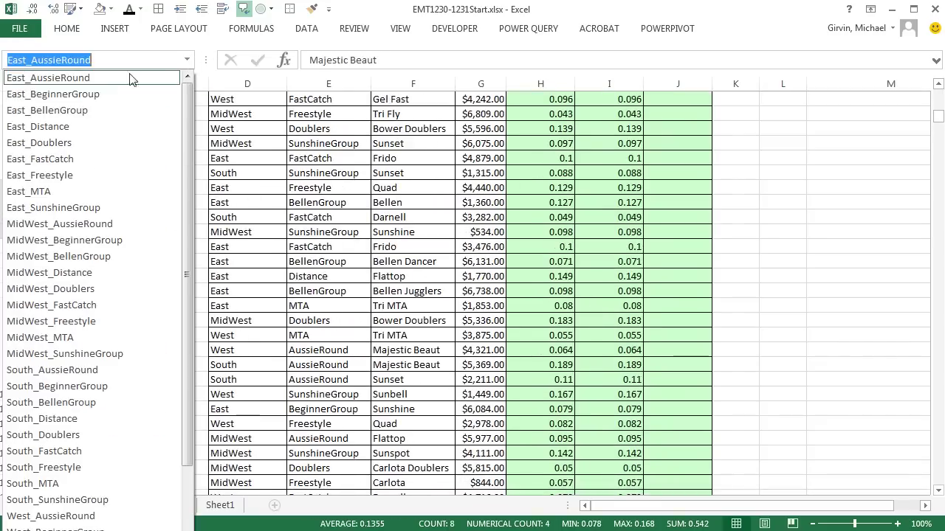
pyautogui.click(62, 192)
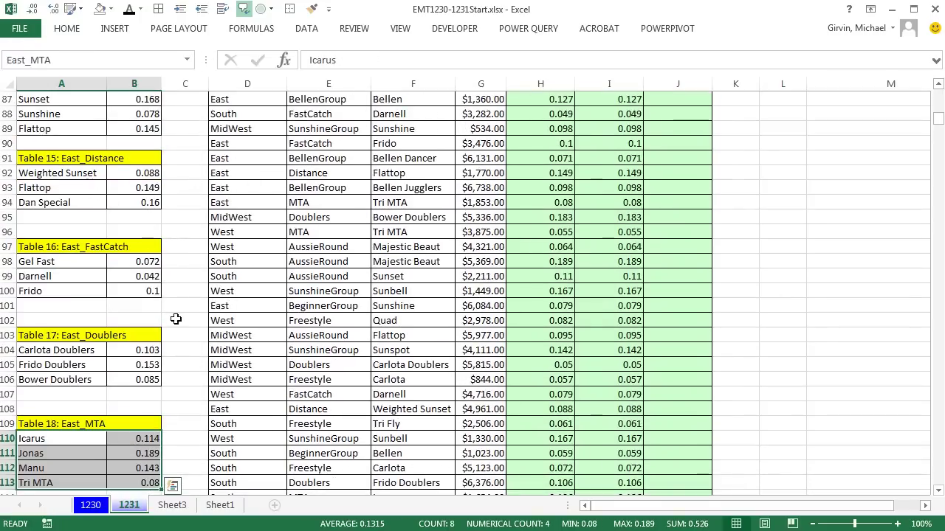
pyautogui.scroll(3, 189, 92)
pyautogui.click(188, 60)
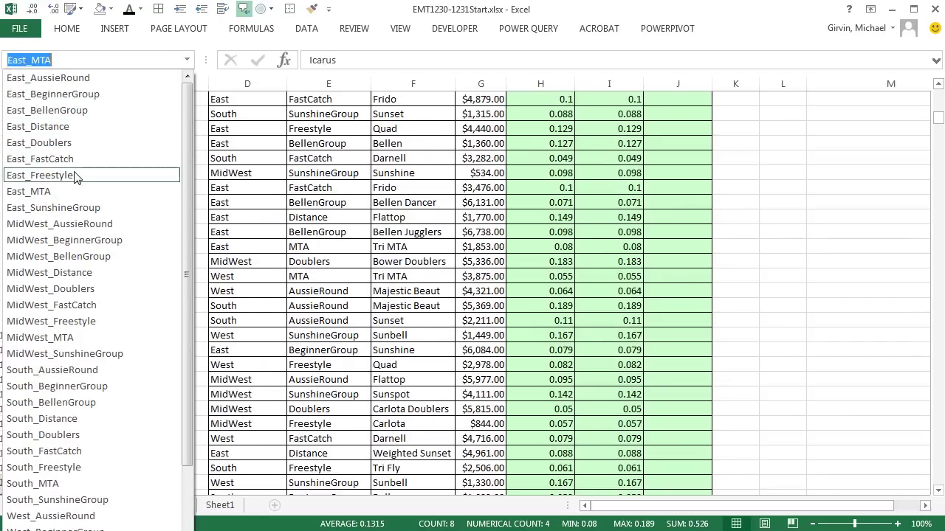
pyautogui.click(76, 178)
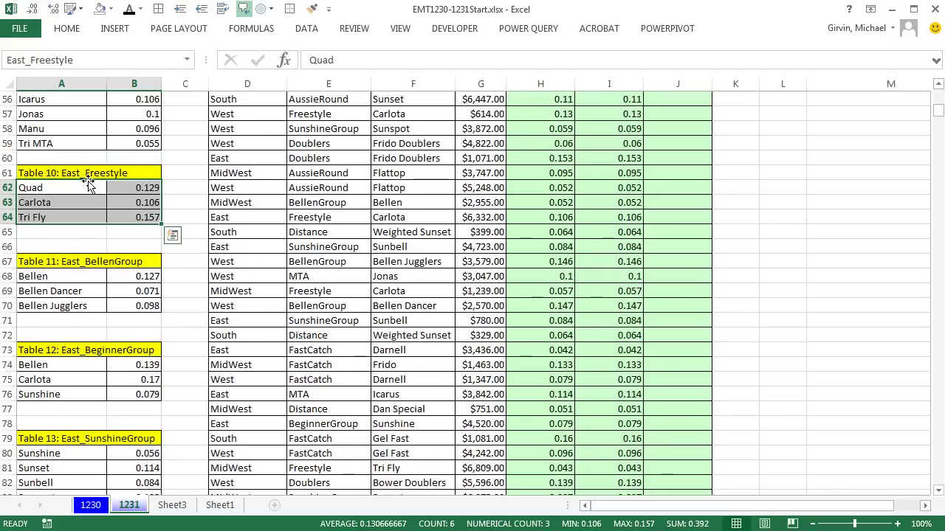
# Enter =D8&"_"&E8 in J8 to join region and product group, and copy it down the third Discount Rate column.
pyautogui.scroll(7, 609, 188)
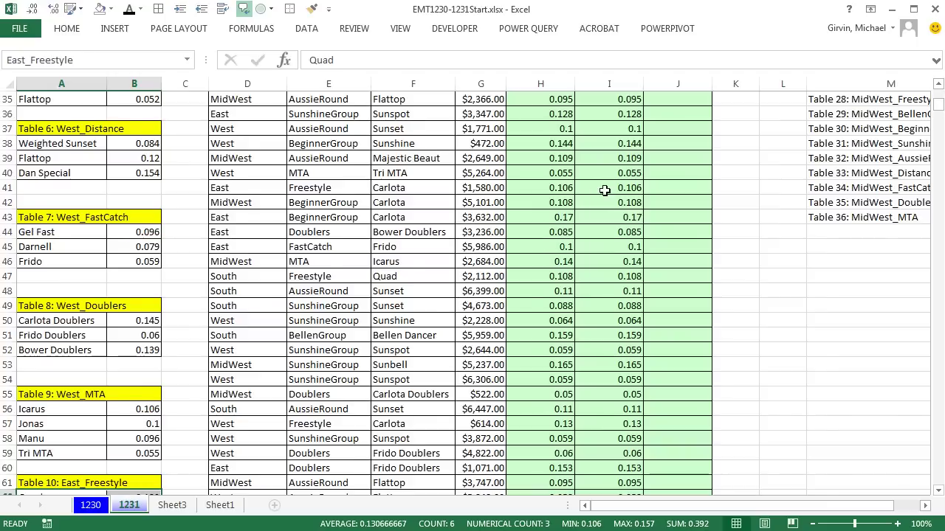
pyautogui.scroll(11, 608, 187)
pyautogui.click(664, 203)
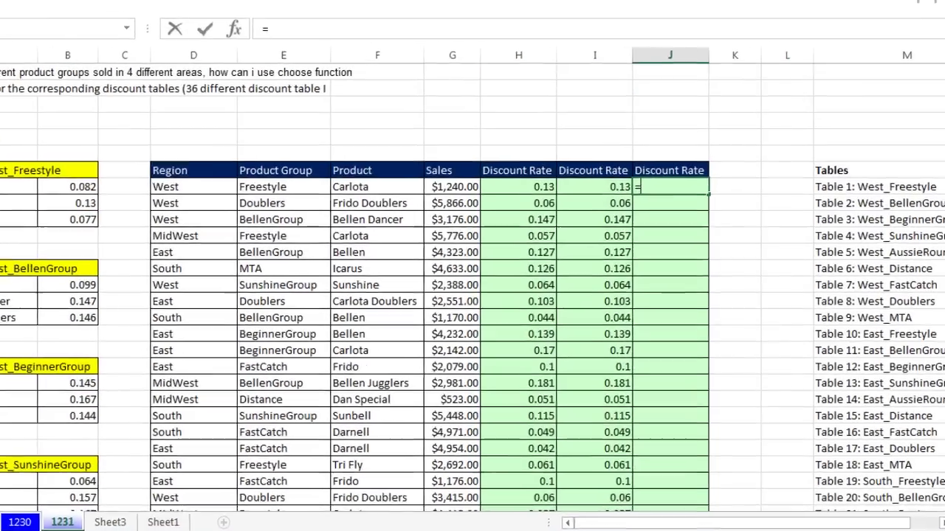
pyautogui.write('=')
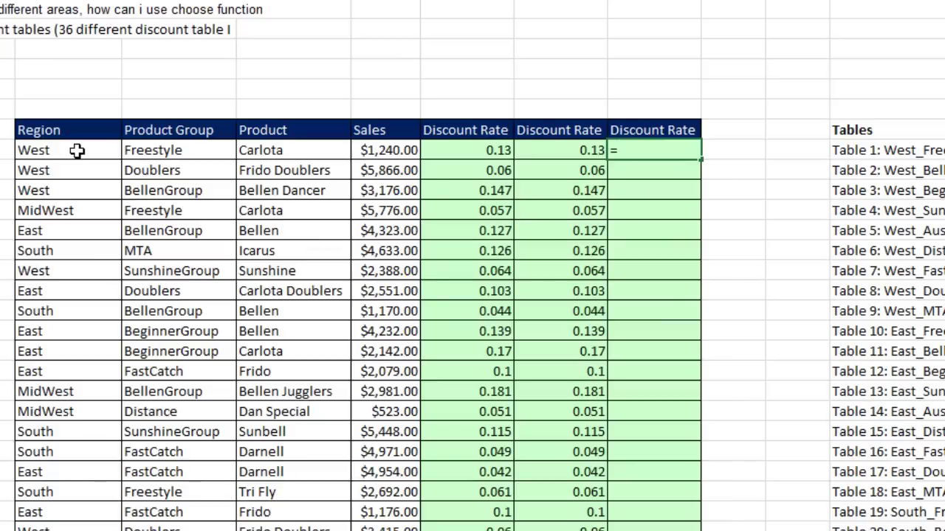
pyautogui.click(78, 151)
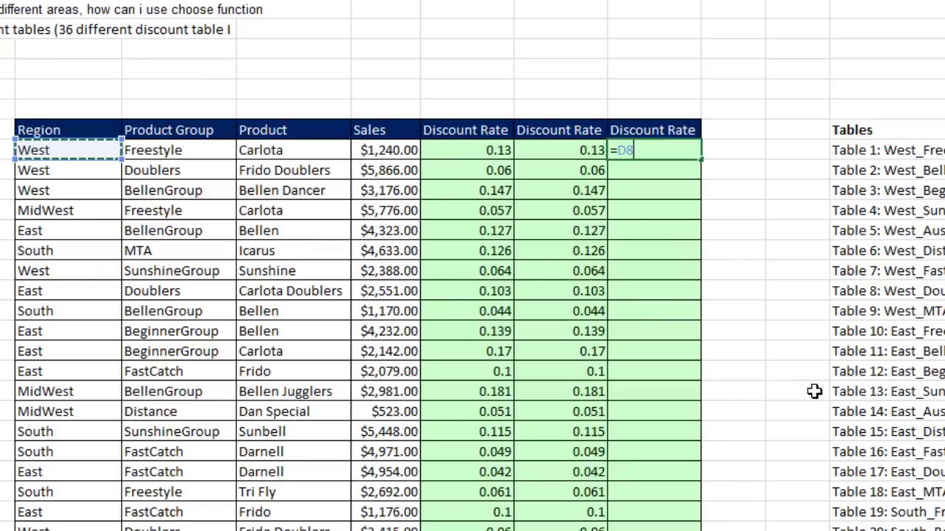
pyautogui.write('&"_')
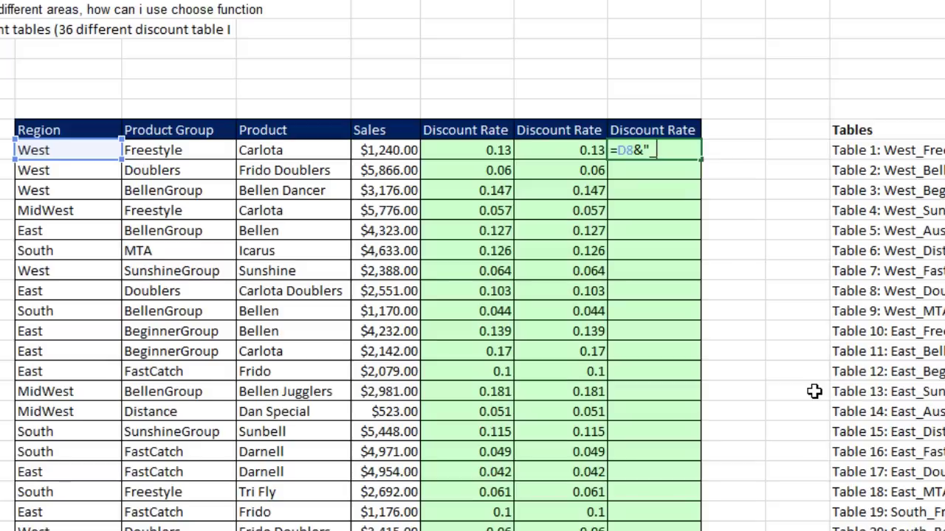
pyautogui.write('"&')
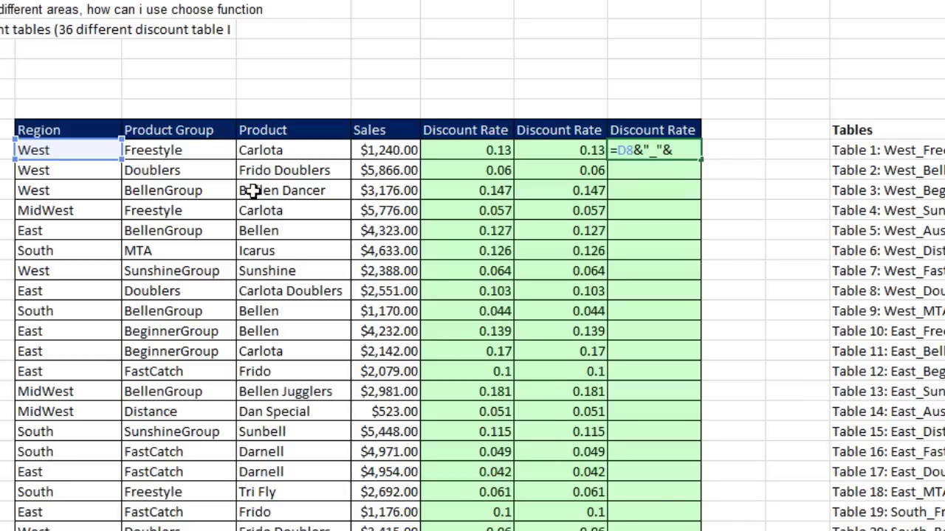
pyautogui.click(171, 151)
pyautogui.hotkey('ctrl', 'Return')
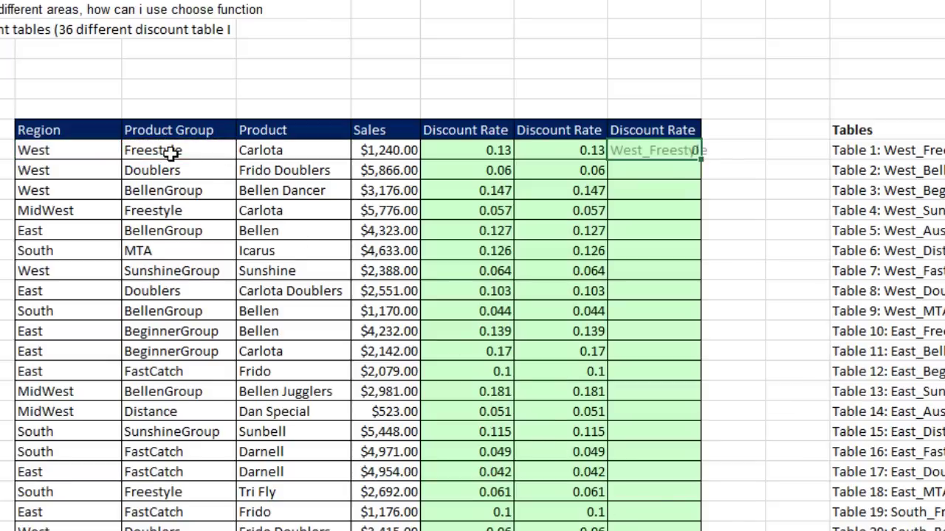
pyautogui.doubleClick(701, 159)
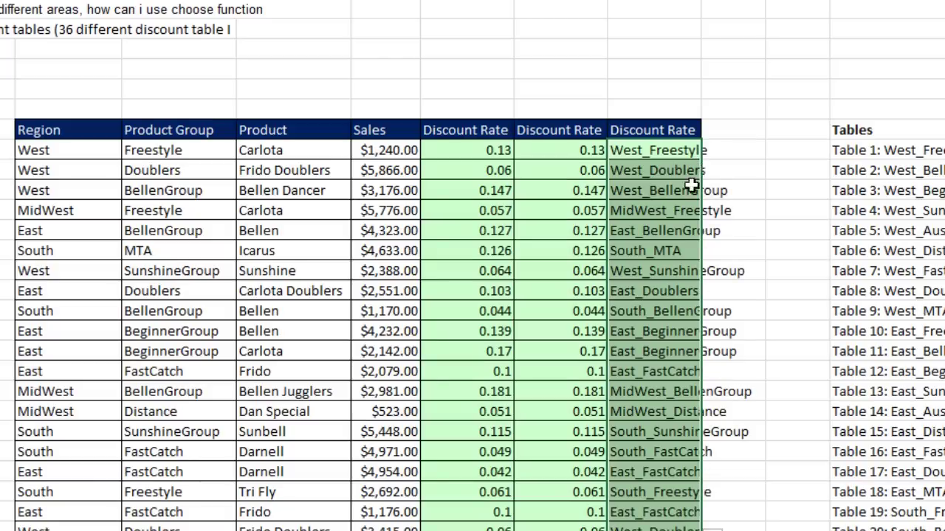
# Wrap the J8 formula in INDIRECT as =INDIRECT(D8&"_"&E8) and copy it down the column.
pyautogui.doubleClick(659, 149)
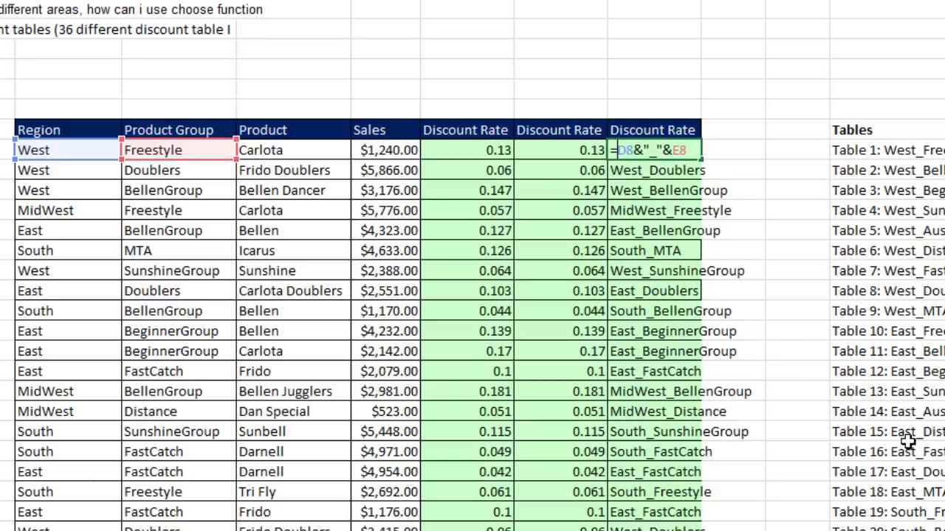
pyautogui.write('indi')
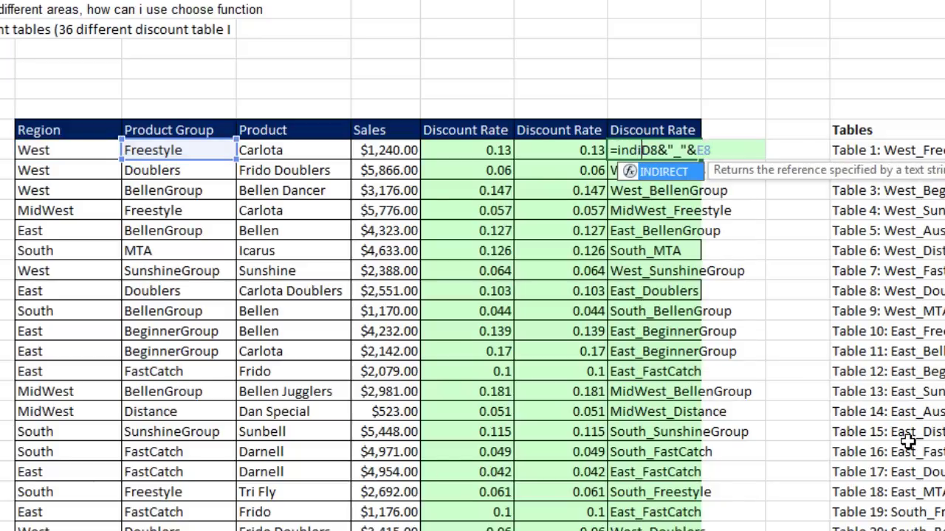
pyautogui.press('Tab')
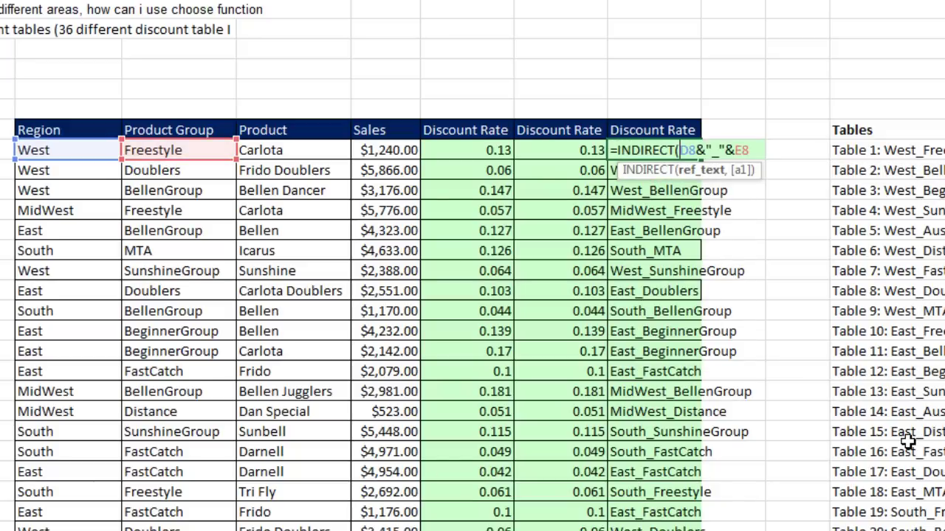
pyautogui.click(687, 174)
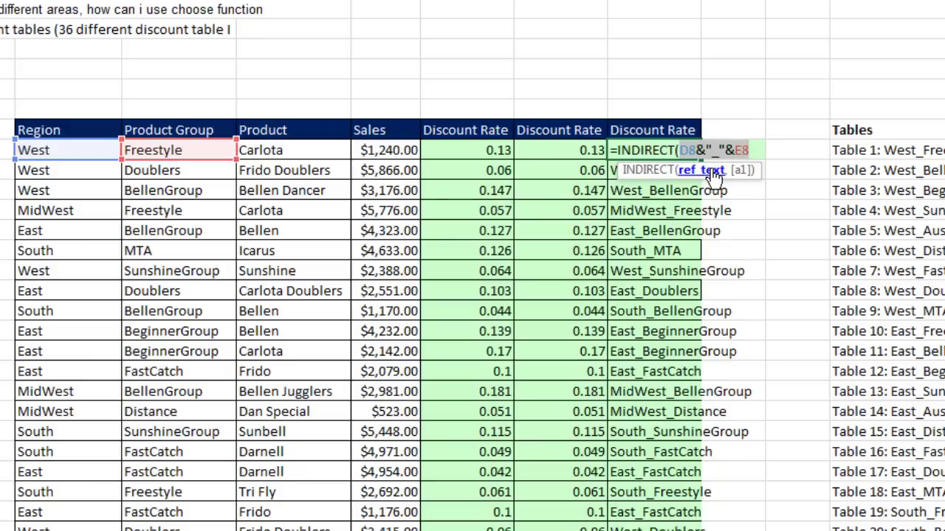
pyautogui.click(760, 150)
pyautogui.write(')')
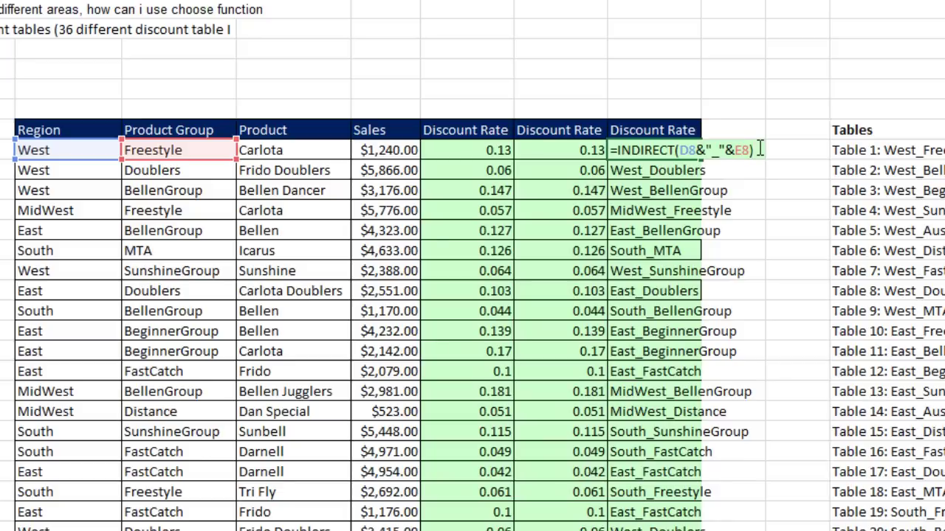
pyautogui.hotkey('ctrl', 'Return')
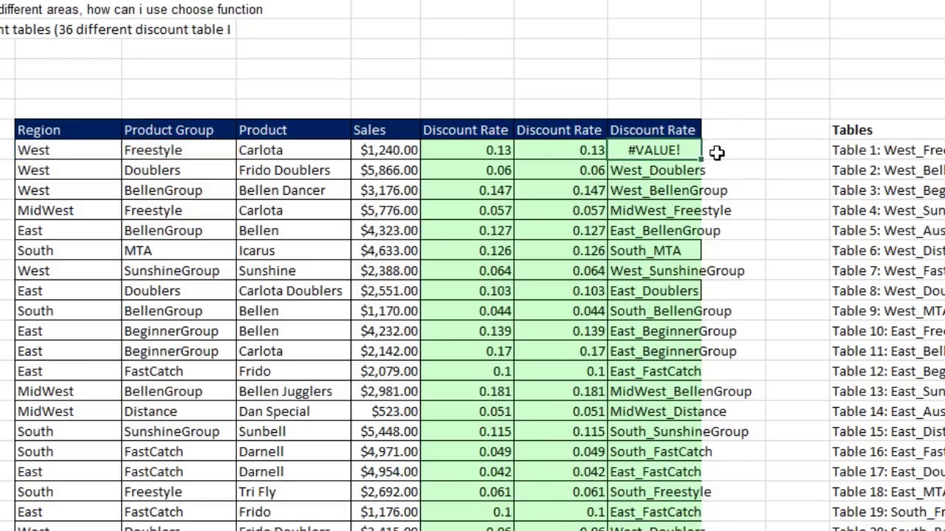
pyautogui.doubleClick(705, 158)
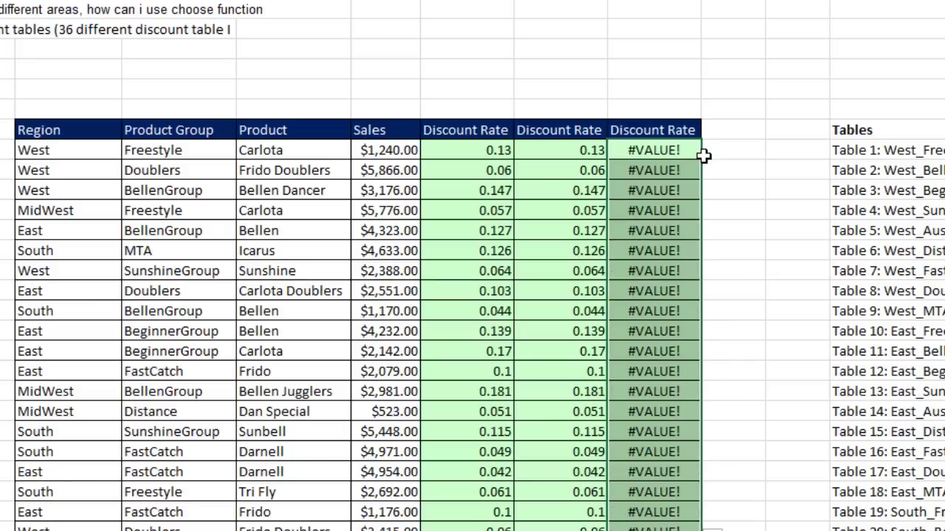
# Evaluate the INDIRECT formula inside J8 to examine the table array it delivers.
pyautogui.doubleClick(662, 152)
pyautogui.press('Home')
pyautogui.hotkey('shift', 'End')
pyautogui.press('F9')
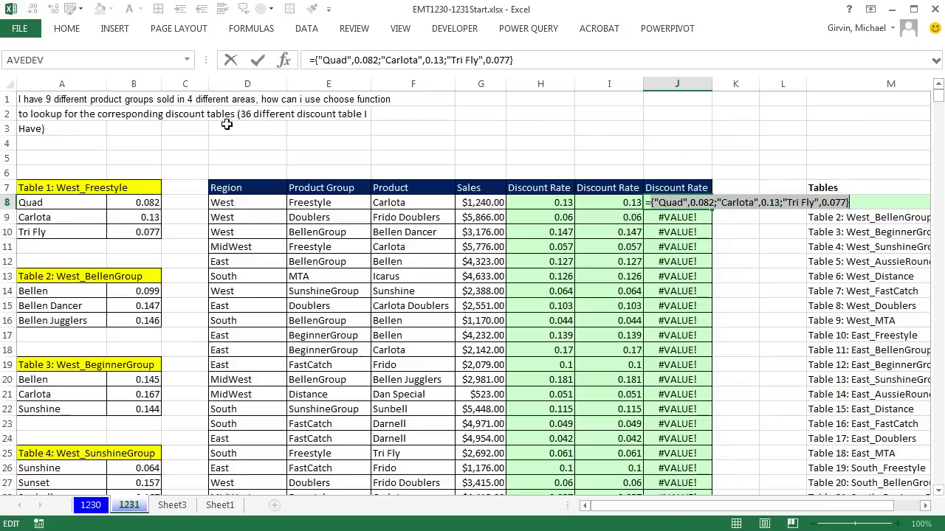
# Evaluate the INDIRECT formula inside J10 to examine the table array it delivers, leaving the formula as it is.
pyautogui.press('Escape')
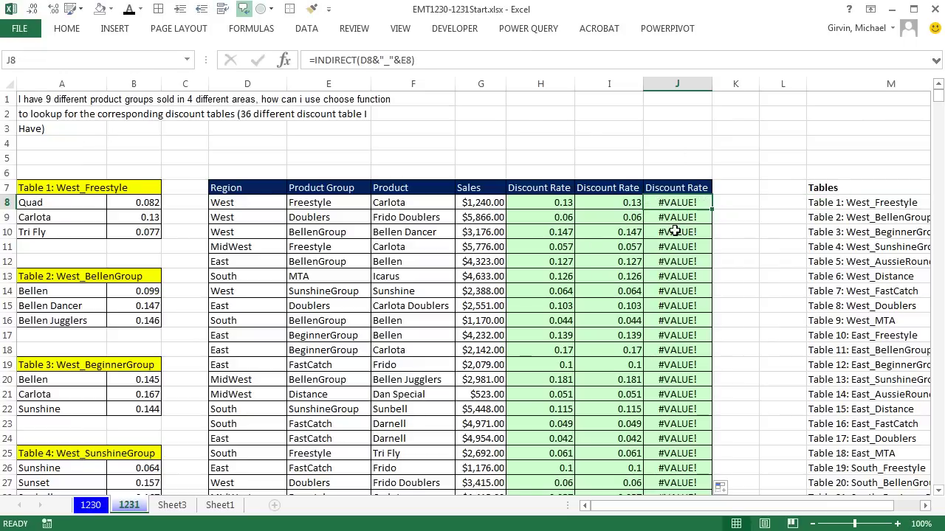
pyautogui.doubleClick(674, 232)
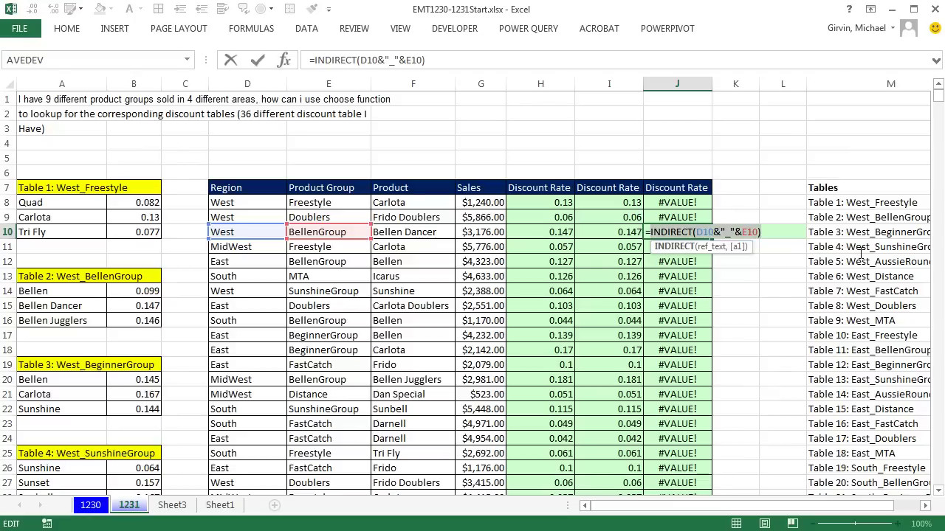
pyautogui.click(672, 247)
pyautogui.press('F9')
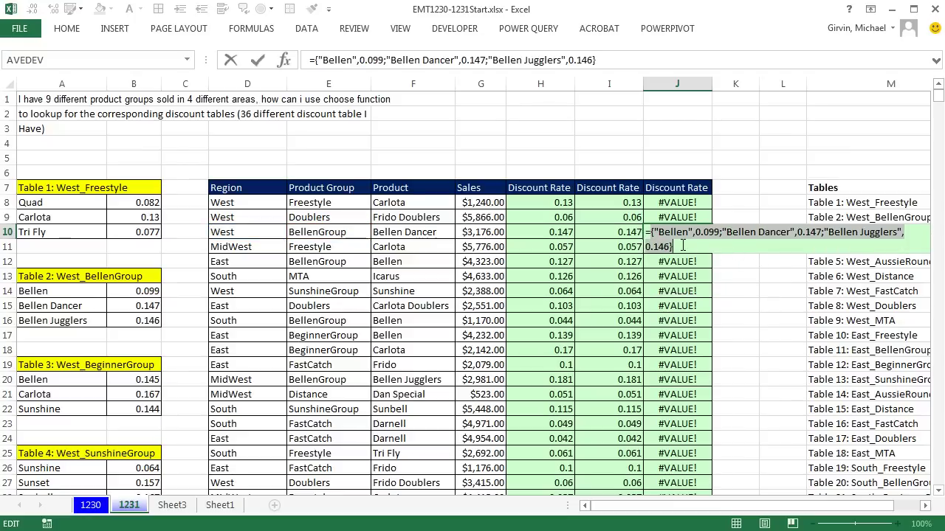
pyautogui.press('Escape')
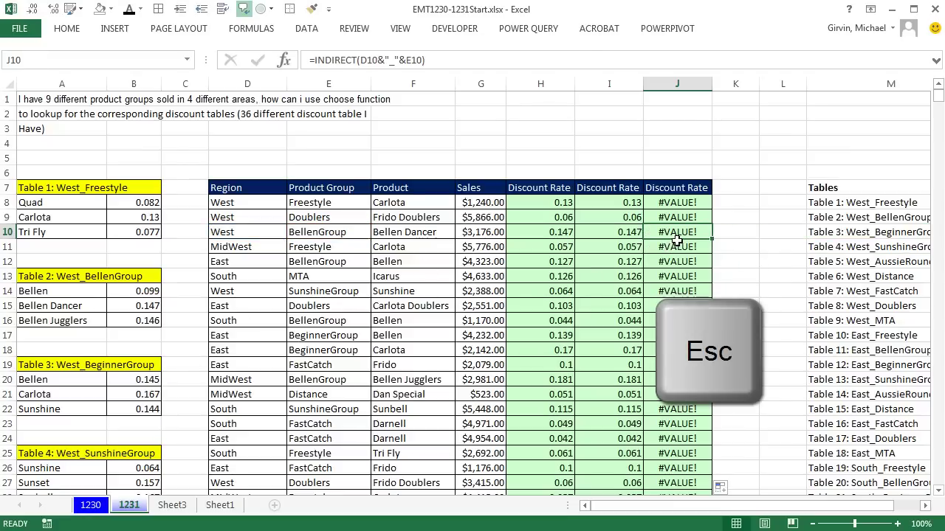
pyautogui.press('F2')
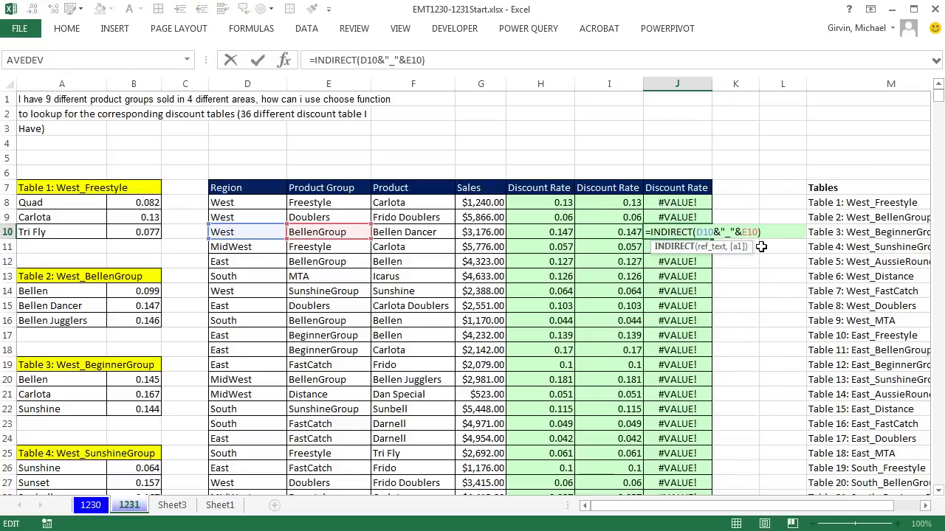
pyautogui.press('Escape')
# Wrap the J8 formula in VLOOKUP as =VLOOKUP(F8,INDIRECT(D8&"_"&E8),2,0) and copy it down the third Discount Rate column.
pyautogui.click(690, 202)
pyautogui.doubleClick(690, 203)
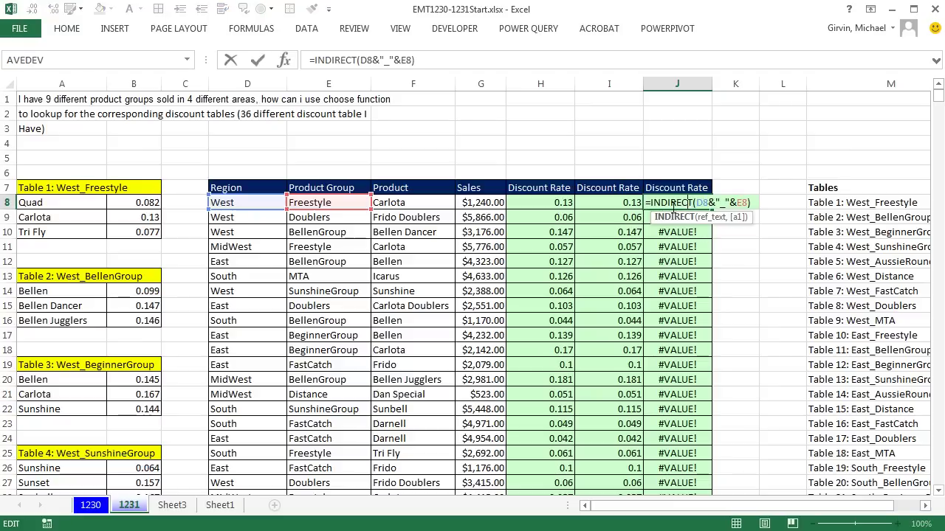
pyautogui.click(650, 205)
pyautogui.write('VLOOKUP(')
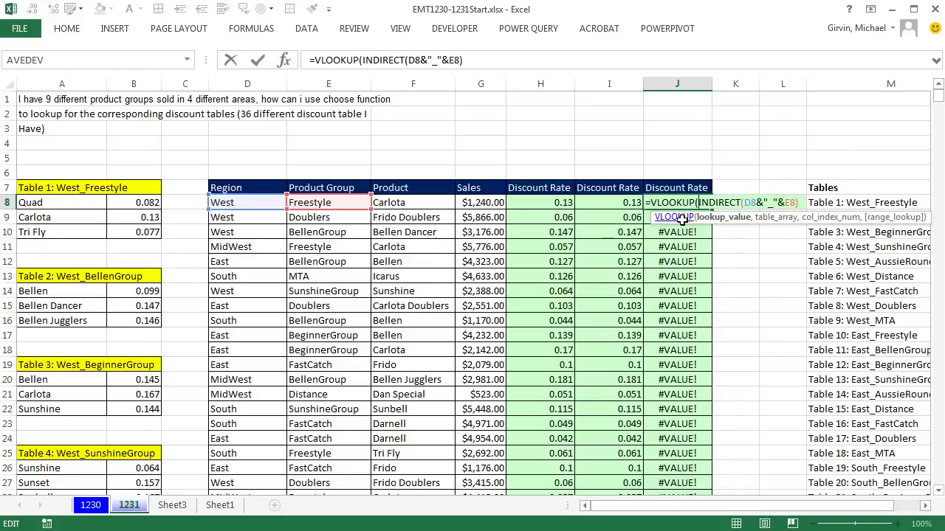
pyautogui.click(387, 204)
pyautogui.write(',')
pyautogui.click(769, 217)
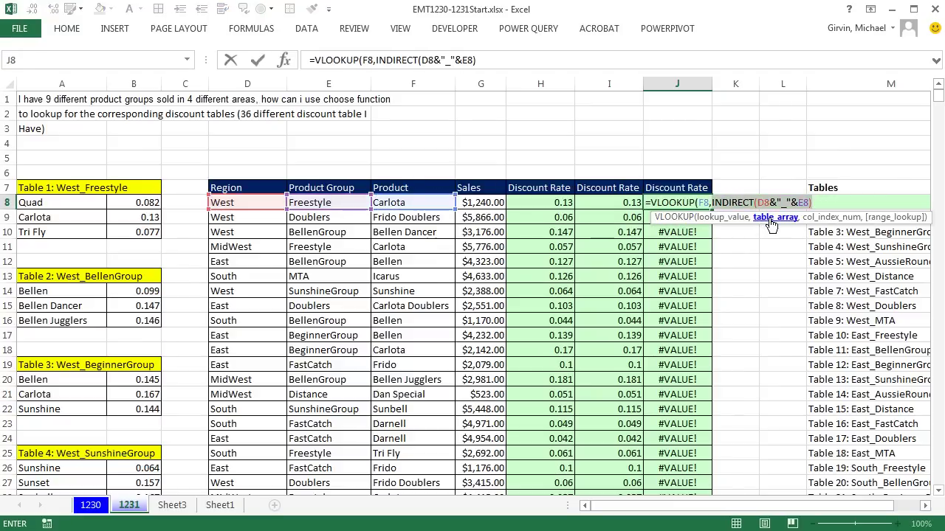
pyautogui.click(820, 204)
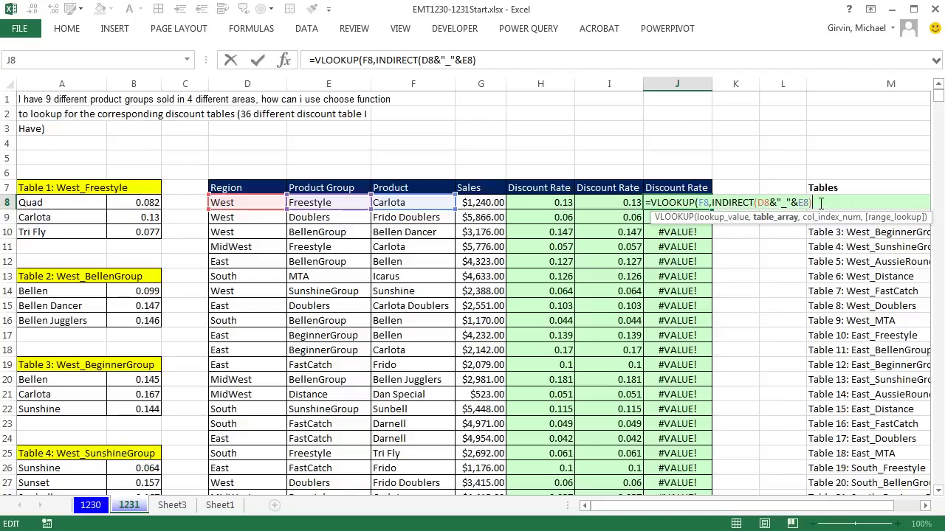
pyautogui.write(',')
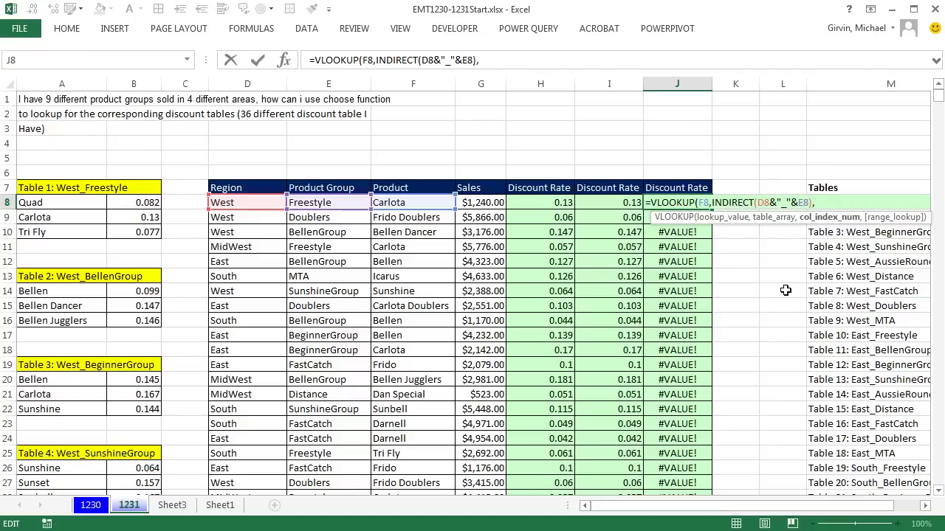
pyautogui.write('2,0)')
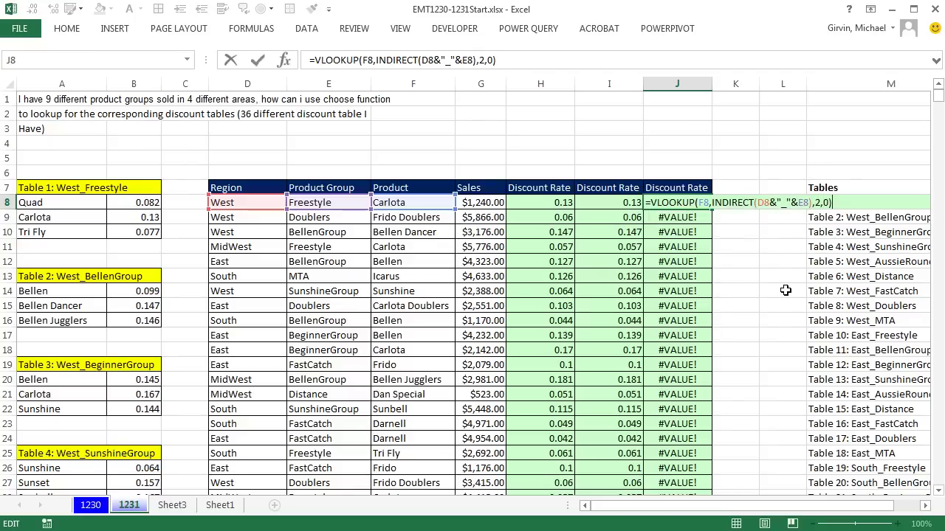
pyautogui.hotkey('ctrl', 'Return')
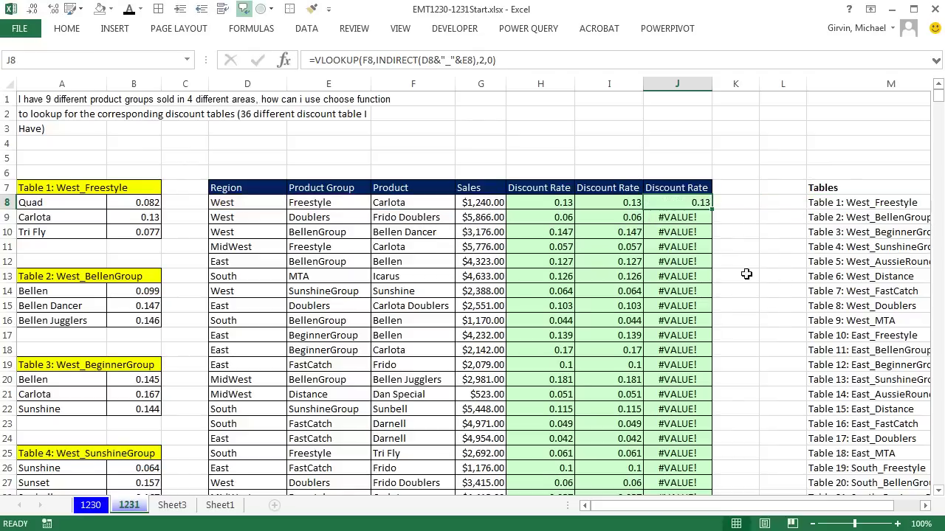
pyautogui.doubleClick(712, 209)
# Enter =J8=I8 in K8 to compare the last two Discount Rate columns, and copy it down column K.
pyautogui.click(742, 204)
pyautogui.write('=J8=')
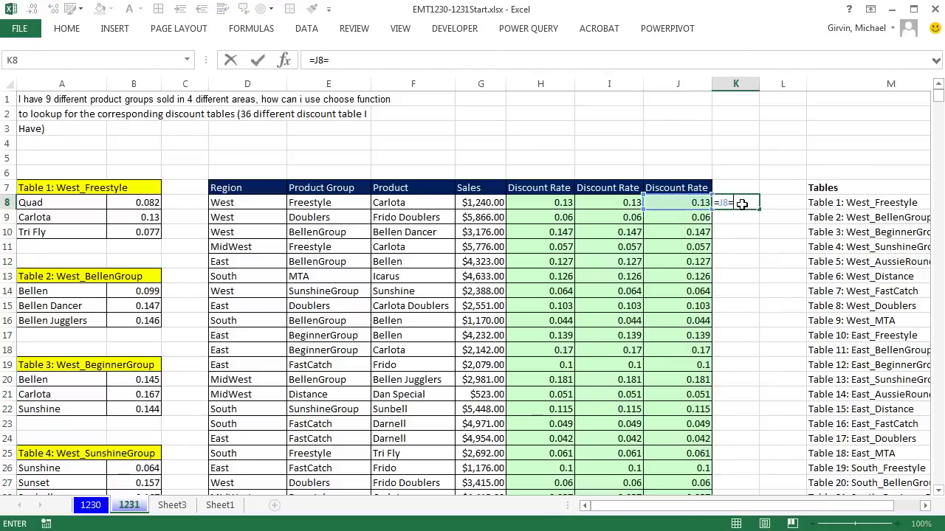
pyautogui.press('Left')
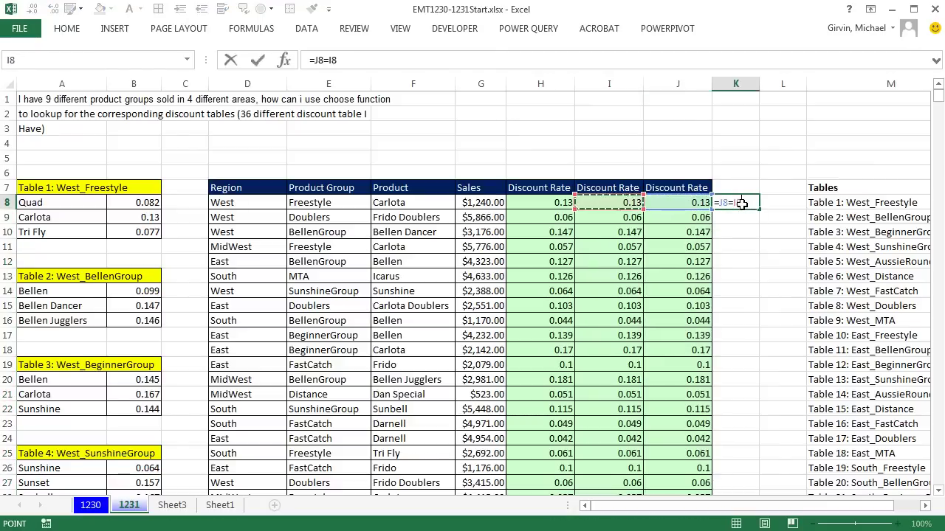
pyautogui.hotkey('ctrl', 'Return')
pyautogui.doubleClick(759, 210)
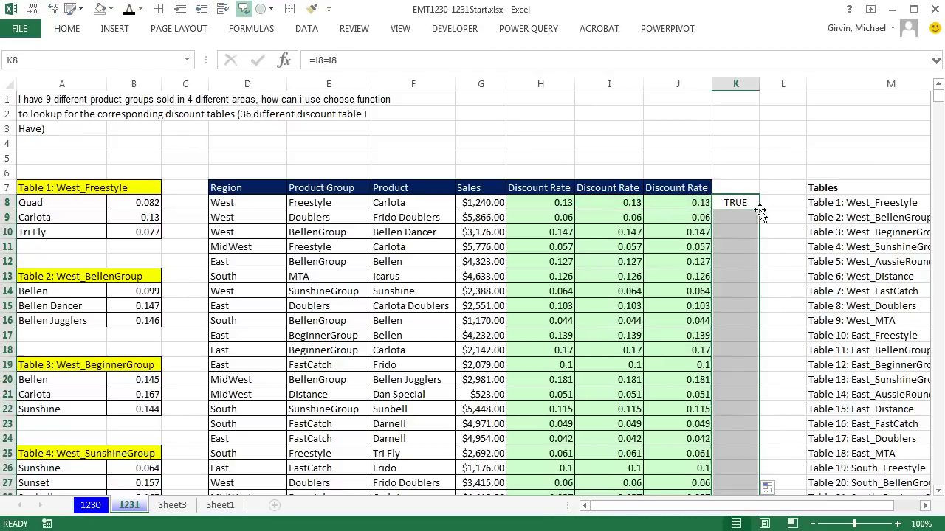
# Enter =COUNTIFS(K8:K1471,FALSE) in K5 to count the comparisons in column K that do not match.
pyautogui.click(748, 158)
pyautogui.write('=c')
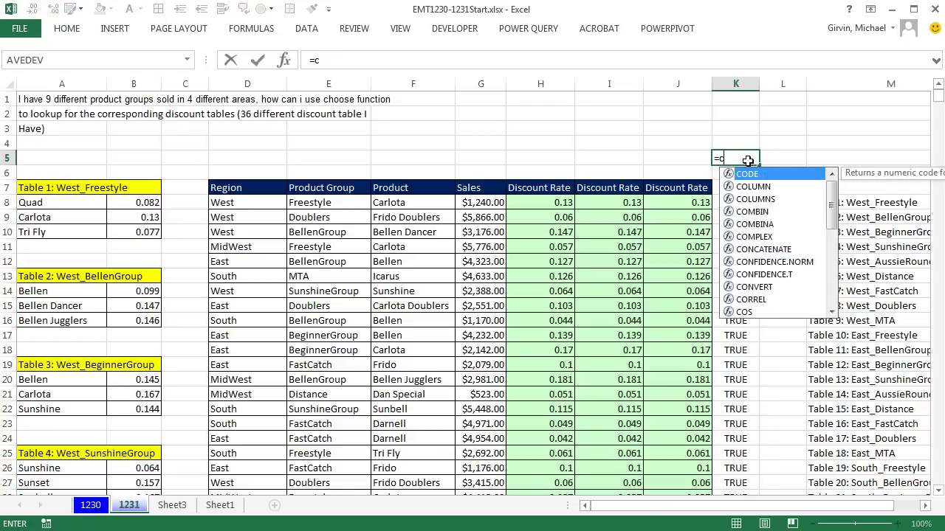
pyautogui.write('ountifs')
pyautogui.press('Tab')
pyautogui.press('Down')
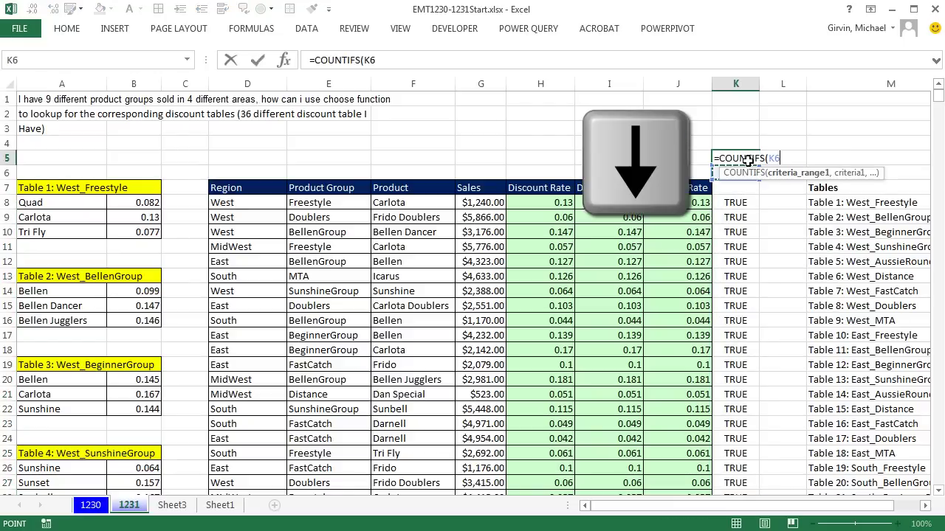
pyautogui.press('Down')
pyautogui.press('Down')
pyautogui.hotkey('ctrl', 'shift', 'Down')
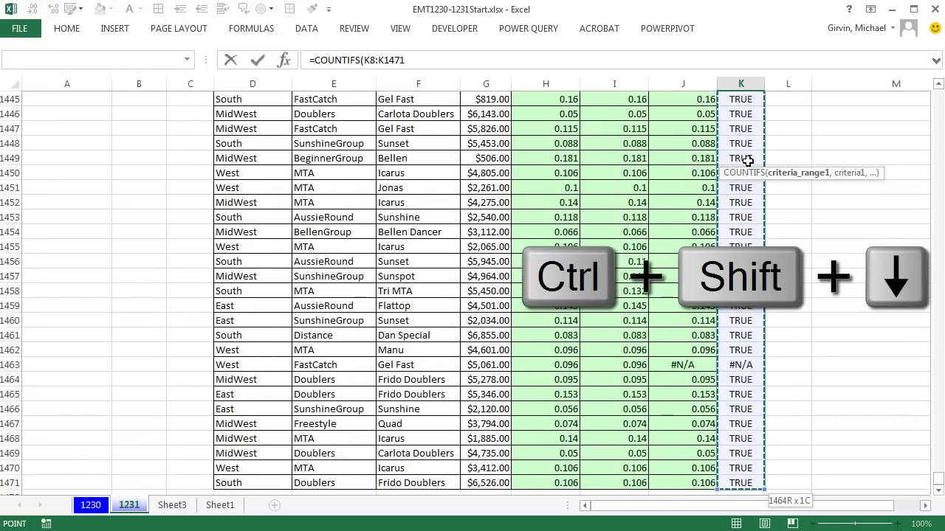
pyautogui.write(',')
pyautogui.hotkey('ctrl', 'BackSpace')
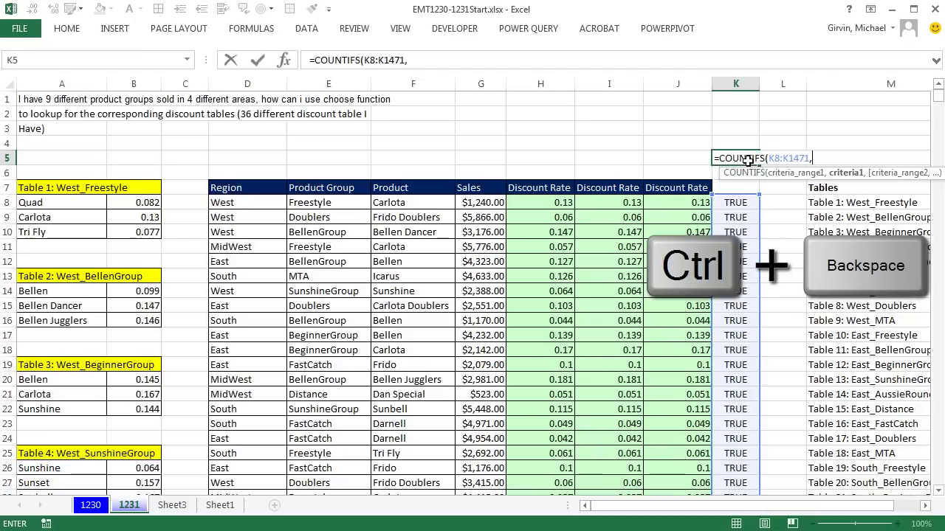
pyautogui.write('false')
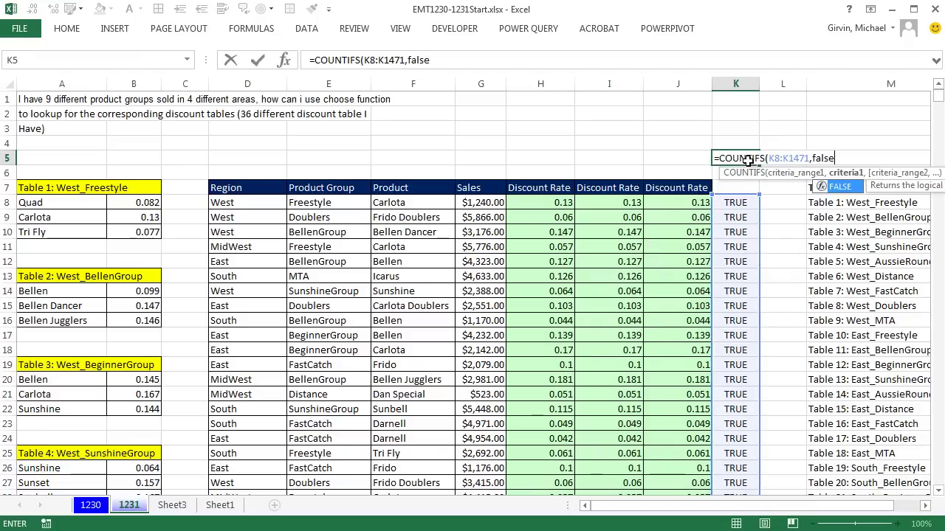
pyautogui.hotkey('ctrl', 'Return')
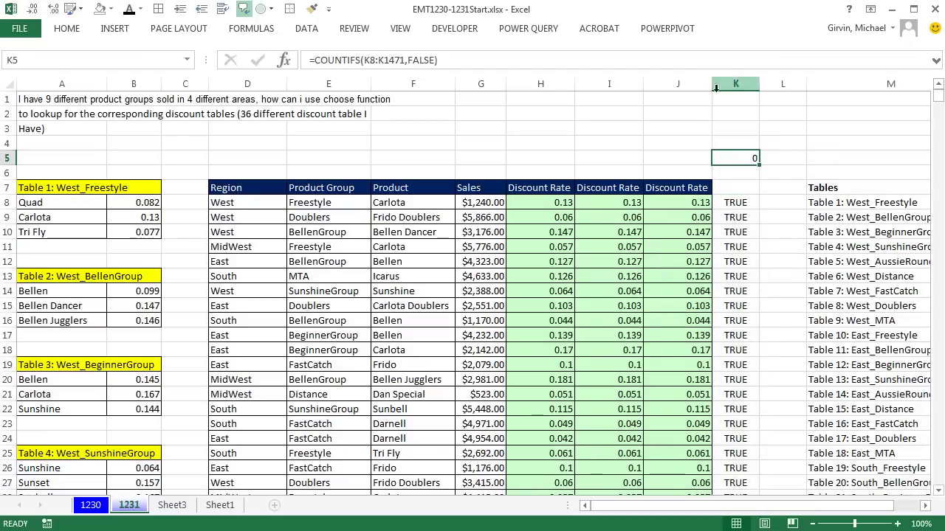
# Review the CHOOSE, OFFSET and INDIRECT versions of the VLOOKUP formula in H8, I8 and J8.
pyautogui.doubleClick(545, 198)
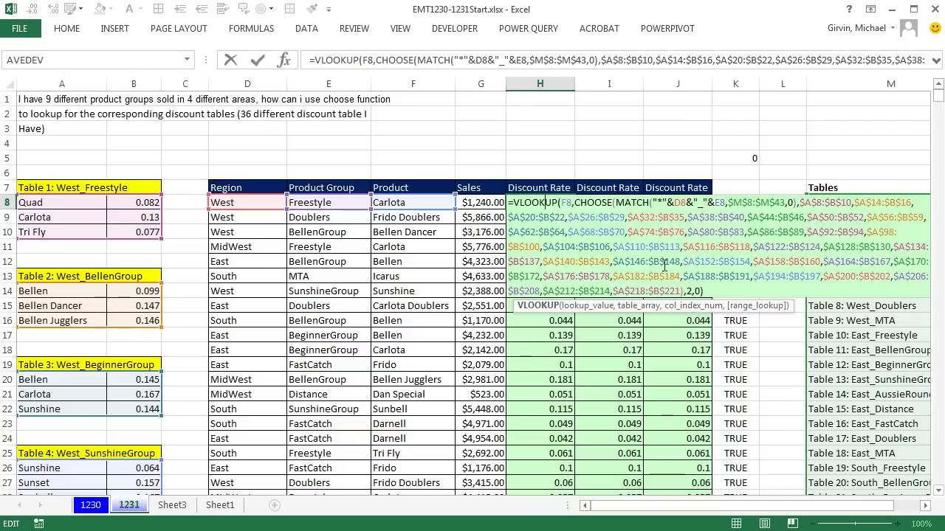
pyautogui.hotkey('ctrl', 'Return')
pyautogui.doubleClick(642, 203)
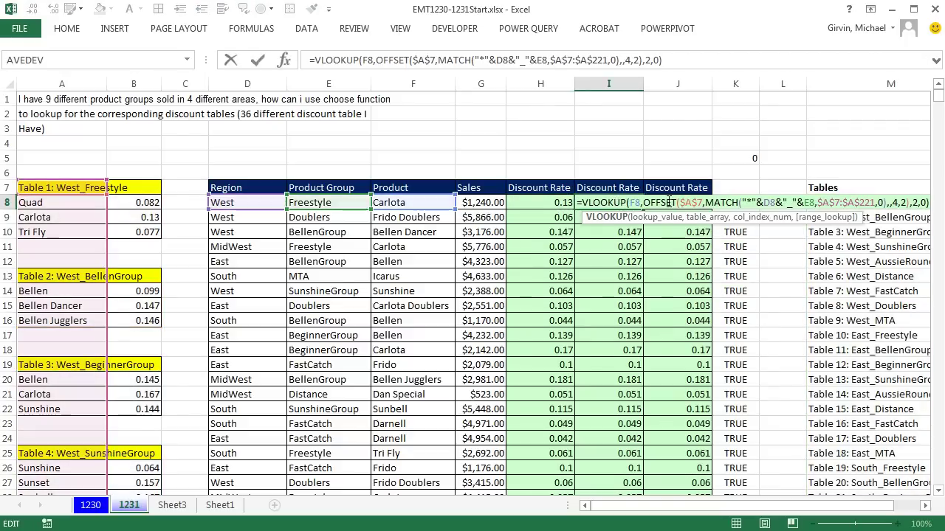
pyautogui.click(699, 219)
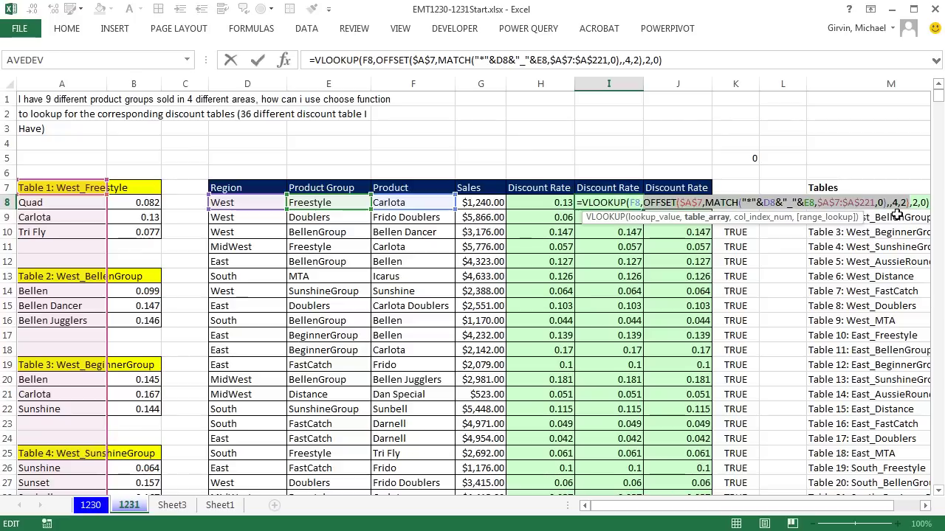
pyautogui.hotkey('ctrl', 'Return')
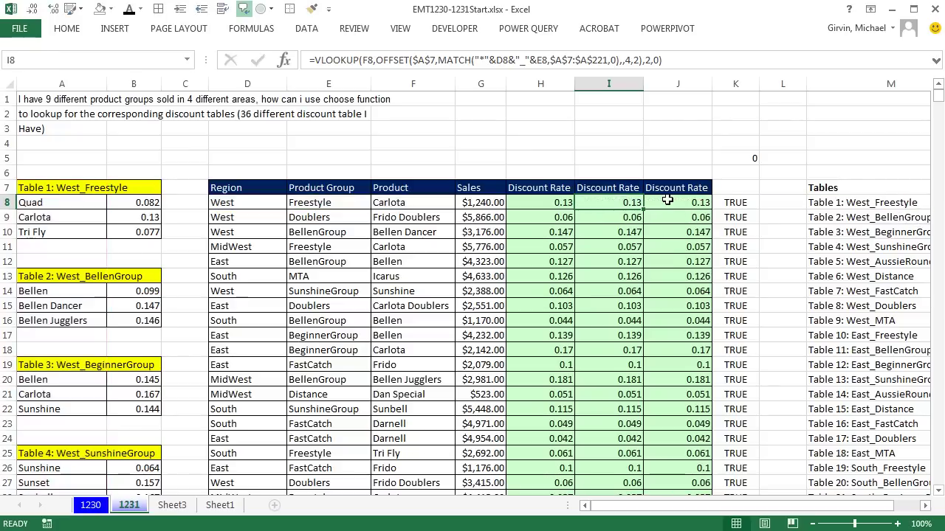
pyautogui.doubleClick(667, 200)
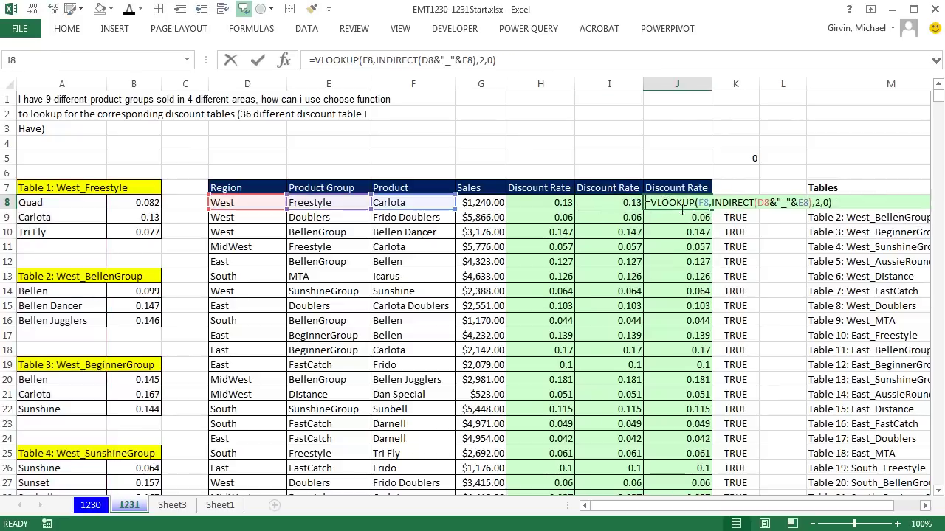
pyautogui.click(761, 202)
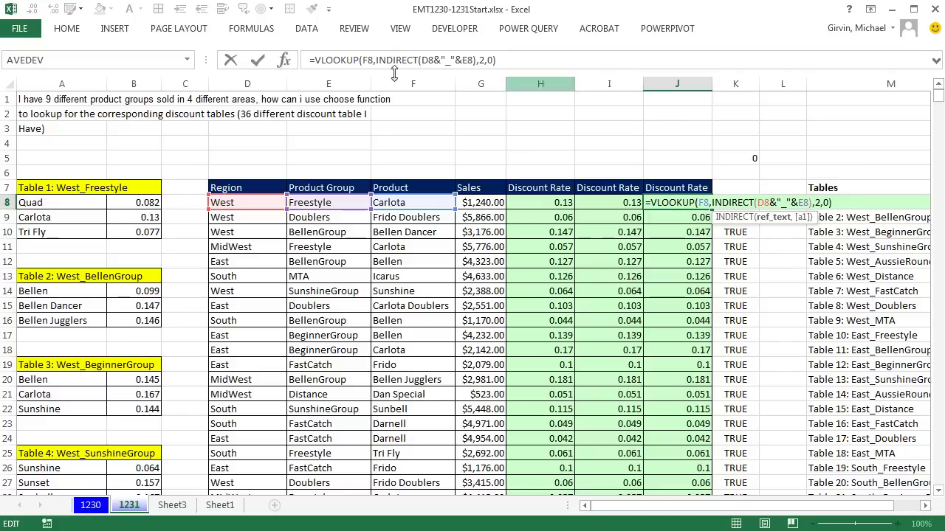